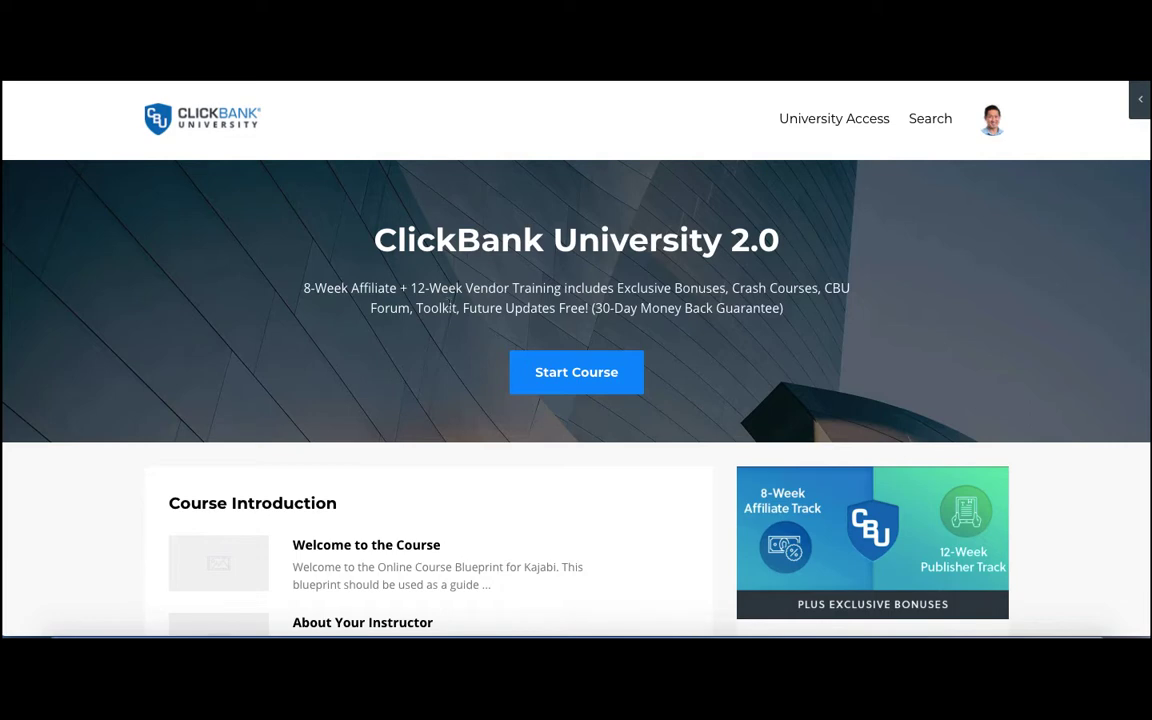
Look through the ClickBank University 2.0 course page from the introduction to the Course Wrap Up lessons.
{"action": "scroll", "coordinate": [449, 309], "scroll_direction": "down", "scroll_amount": 3}
{"action": "scroll", "coordinate": [449, 309], "scroll_direction": "down", "scroll_amount": 5}
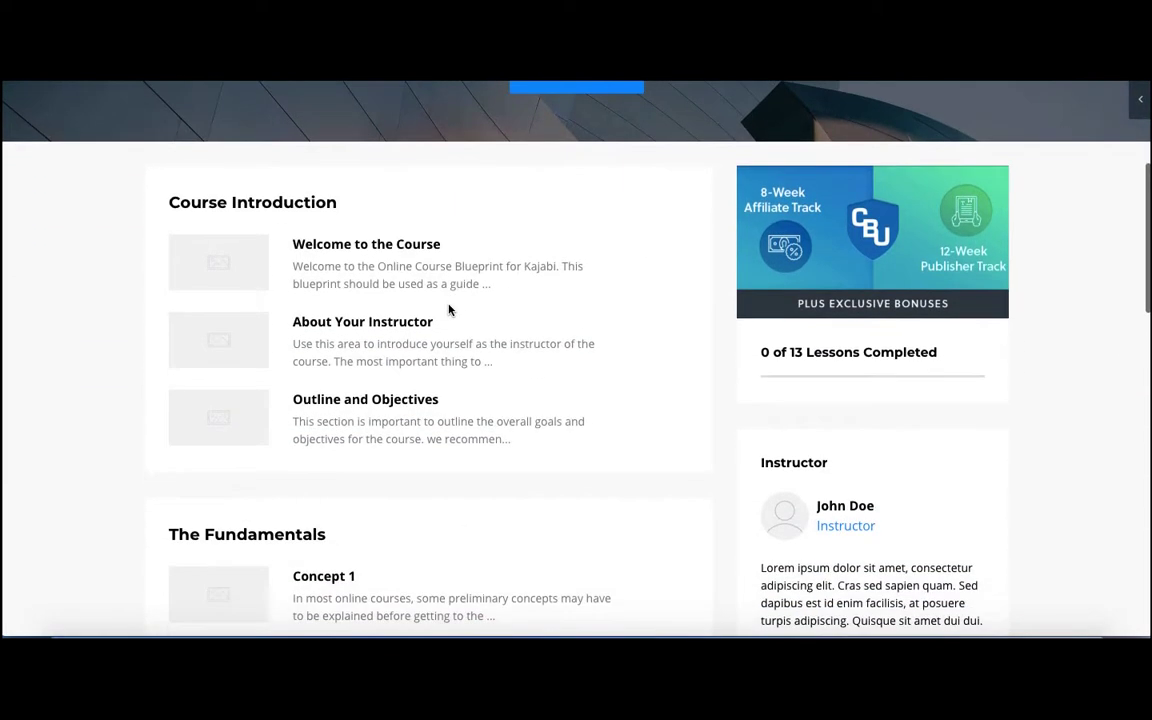
{"action": "scroll", "coordinate": [449, 309], "scroll_direction": "down", "scroll_amount": 9}
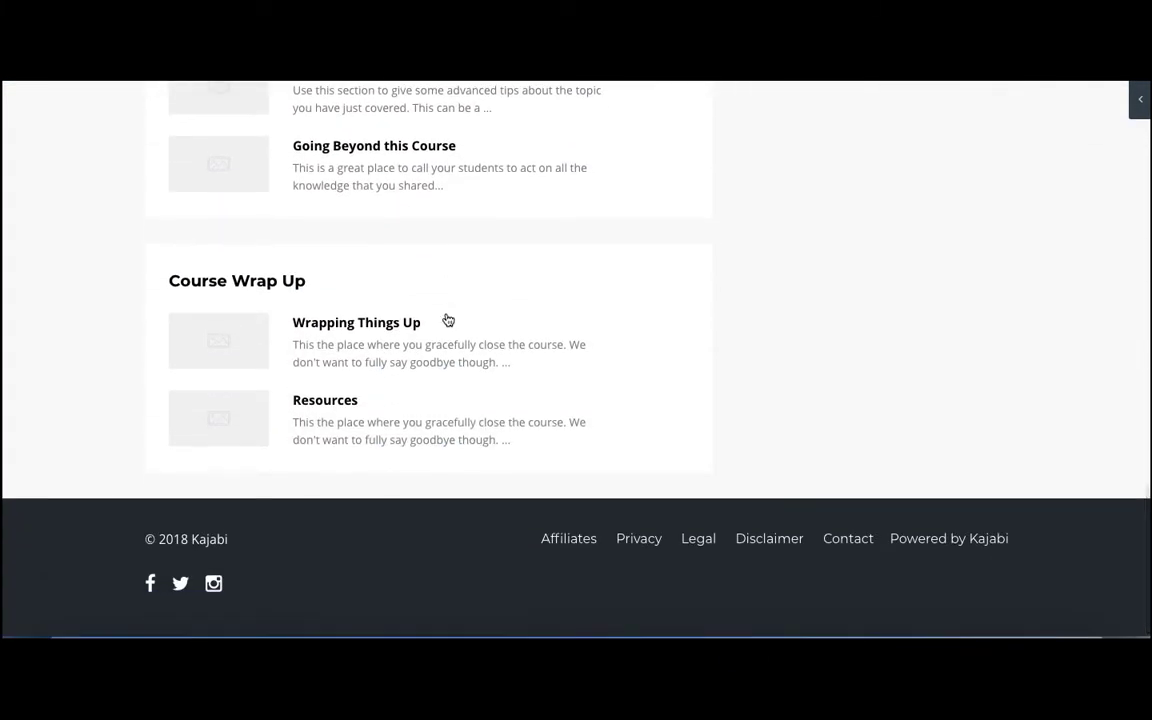
{"action": "scroll", "coordinate": [510, 419], "scroll_direction": "up", "scroll_amount": 15}
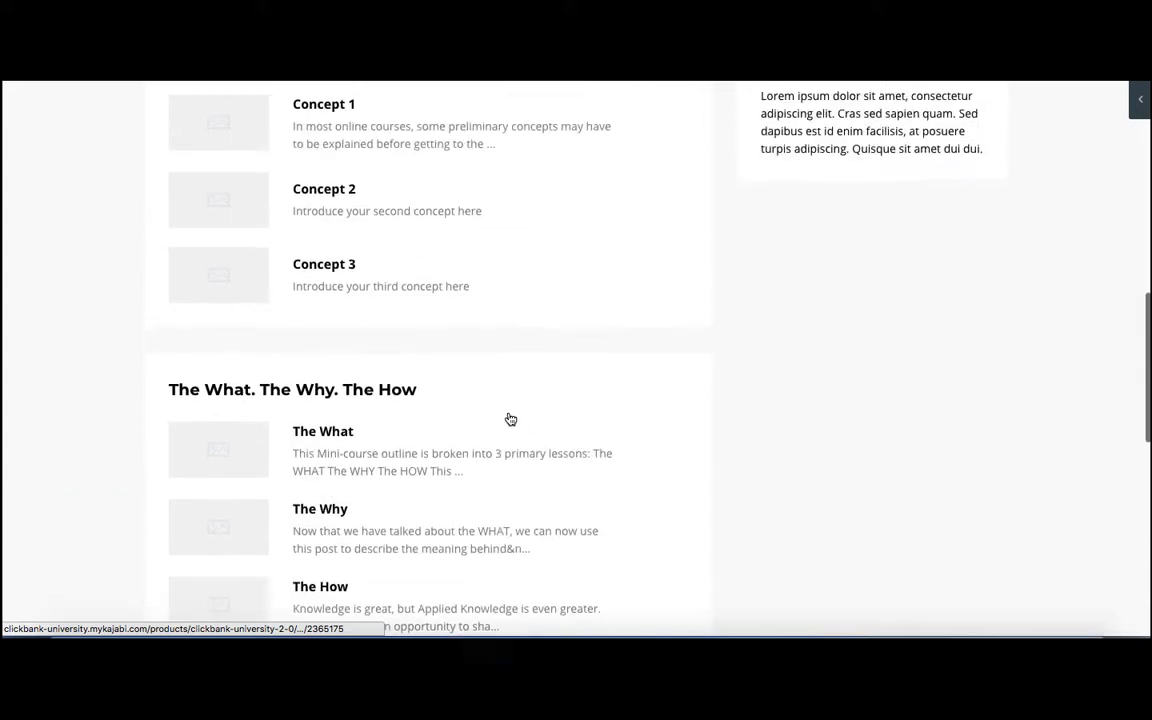
{"action": "scroll", "coordinate": [510, 419], "scroll_direction": "up", "scroll_amount": 2}
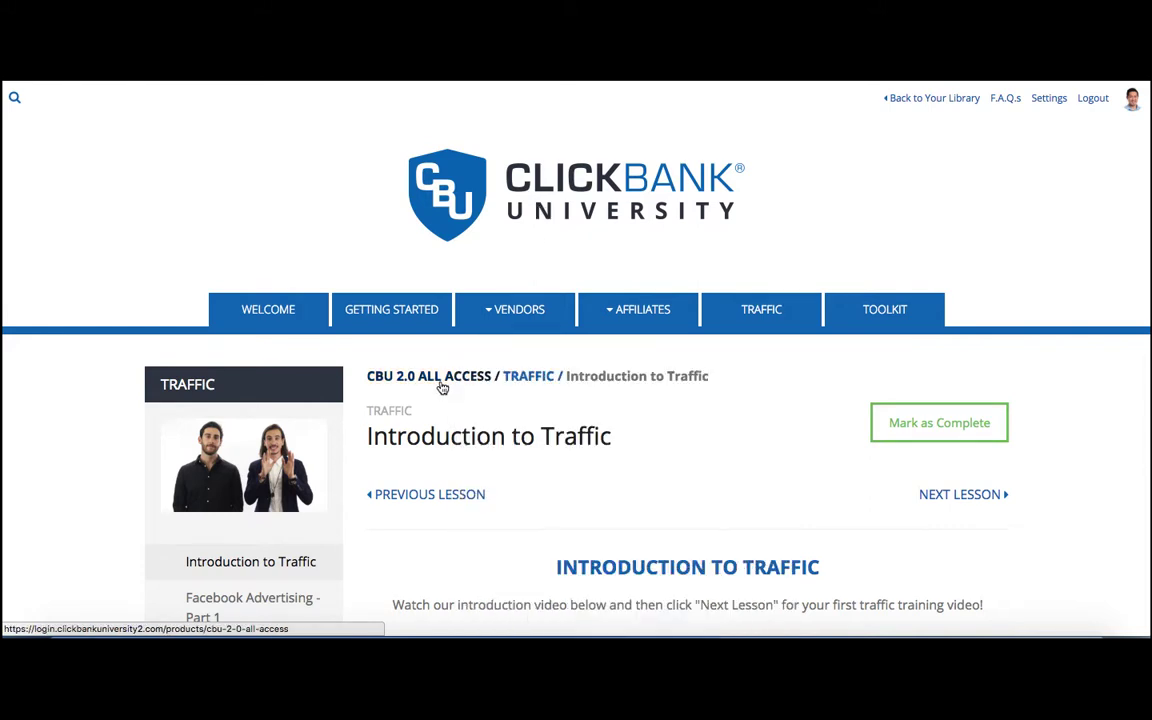
Examine the Introduction to Traffic lesson page with its lesson list and comments, and compare it with the ClickBank University 2.0 course page.
{"action": "scroll", "coordinate": [443, 388], "scroll_direction": "down", "scroll_amount": 2}
{"action": "scroll", "coordinate": [443, 388], "scroll_direction": "down", "scroll_amount": 1}
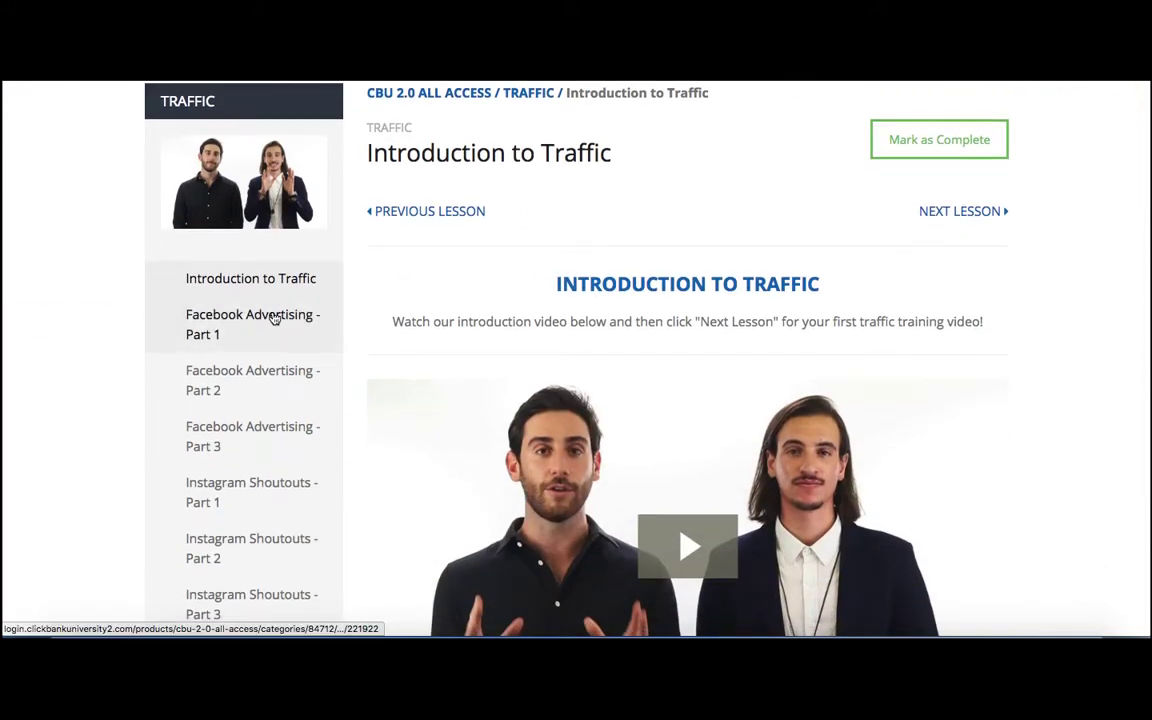
{"action": "scroll", "coordinate": [275, 316], "scroll_direction": "down", "scroll_amount": 4}
{"action": "scroll", "coordinate": [278, 318], "scroll_direction": "down", "scroll_amount": 6}
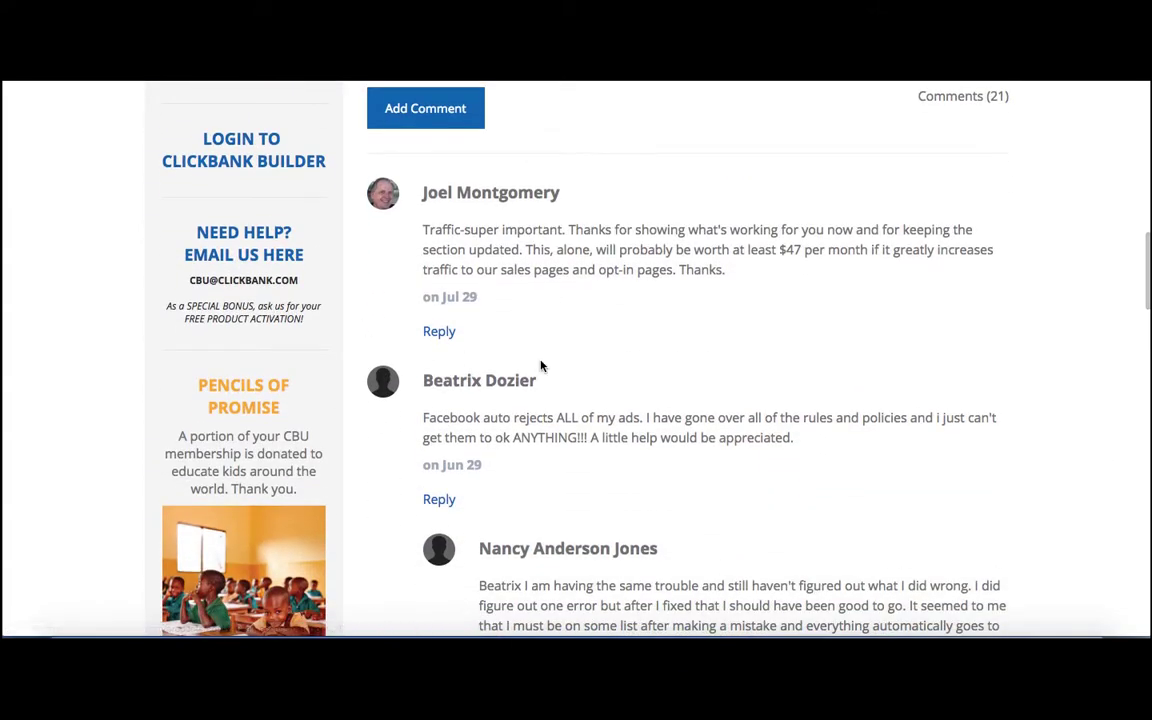
{"action": "scroll", "coordinate": [540, 365], "scroll_direction": "up", "scroll_amount": 7}
{"action": "scroll", "coordinate": [540, 365], "scroll_direction": "up", "scroll_amount": 6}
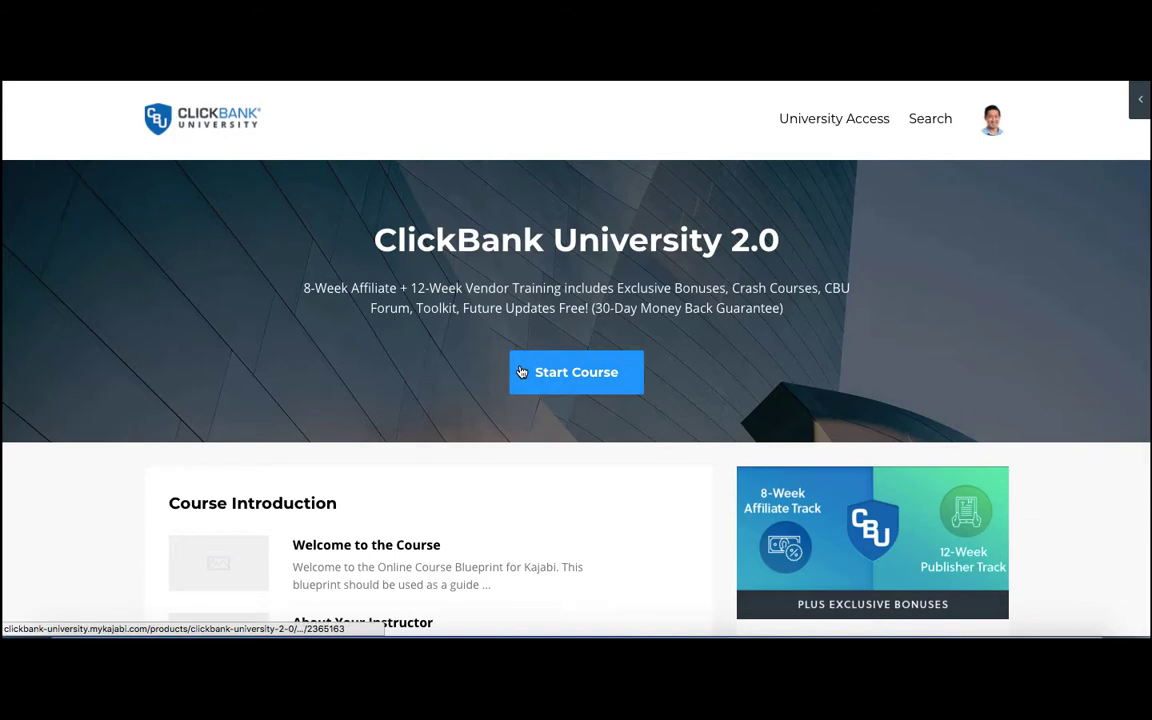
{"action": "scroll", "coordinate": [521, 372], "scroll_direction": "down", "scroll_amount": 8}
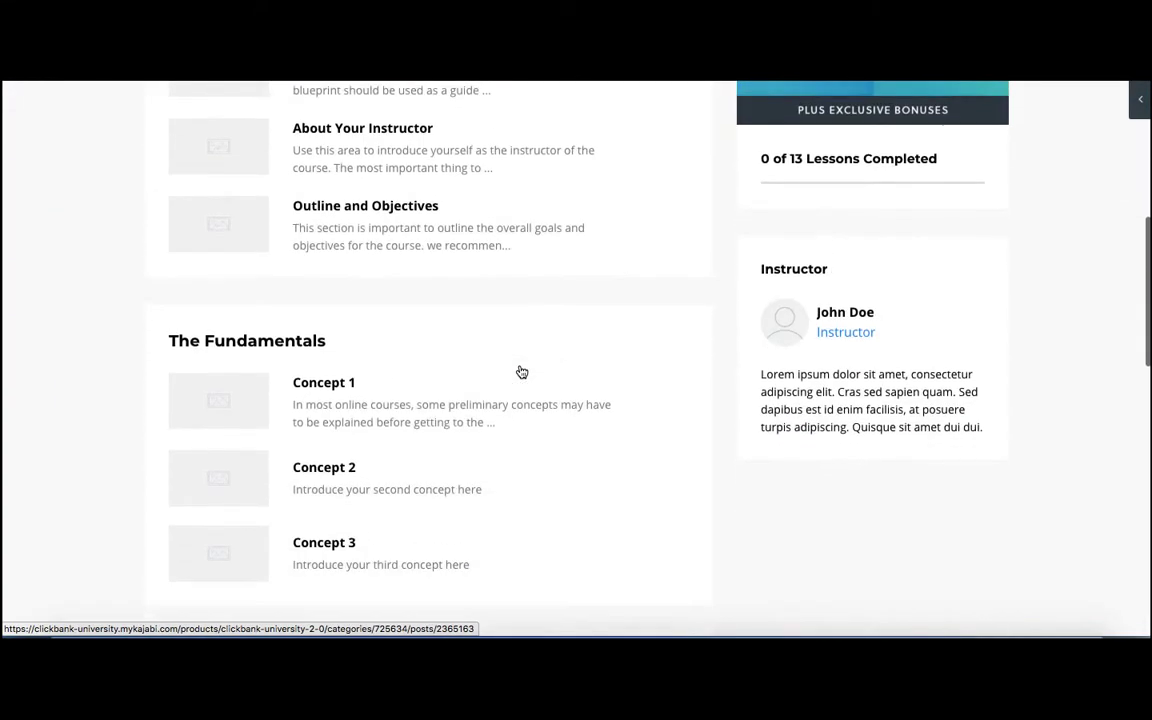
{"action": "scroll", "coordinate": [521, 372], "scroll_direction": "up", "scroll_amount": 8}
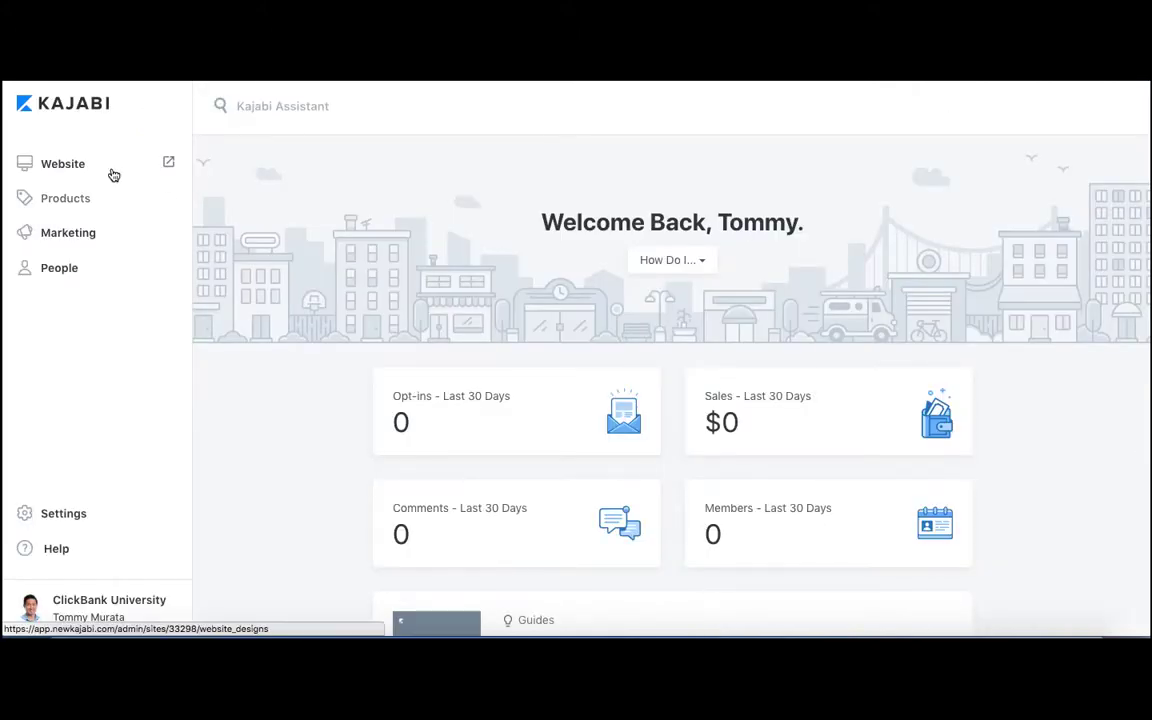
Open the People section from the Kajabi dashboard.
{"action": "left_click", "coordinate": [75, 271]}
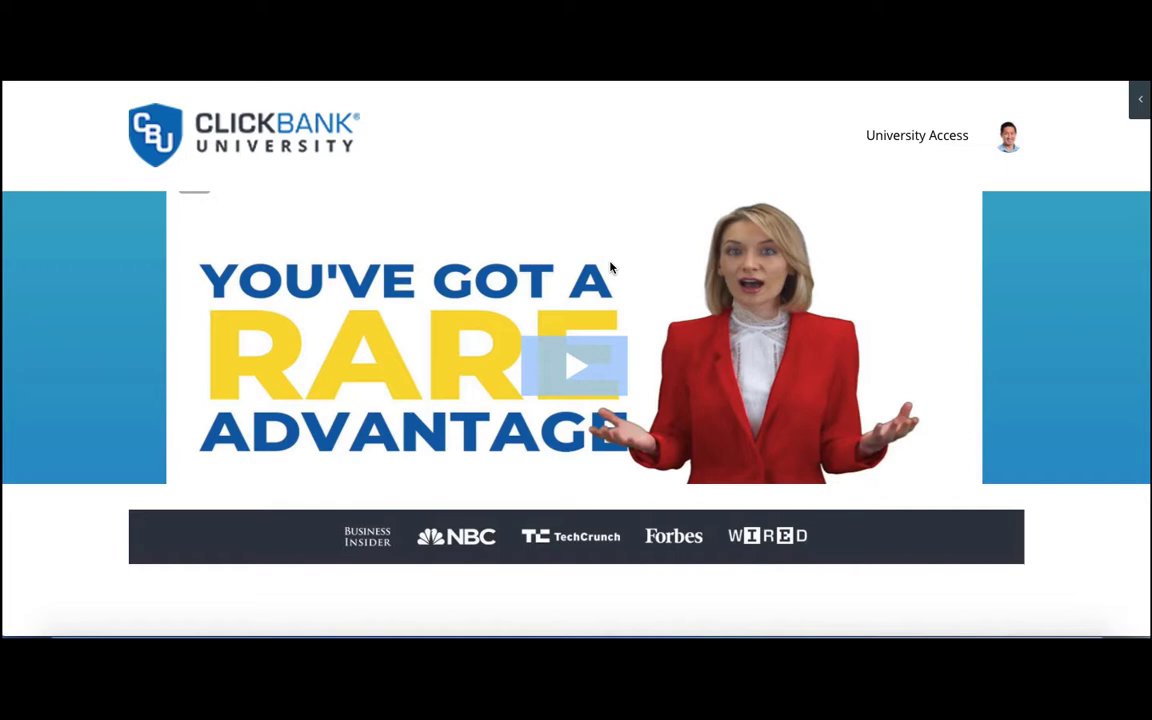
Review the ClickBank University sales page with its video and benefits list, and follow the join offer to the order form.
{"action": "scroll", "coordinate": [610, 267], "scroll_direction": "down", "scroll_amount": 5}
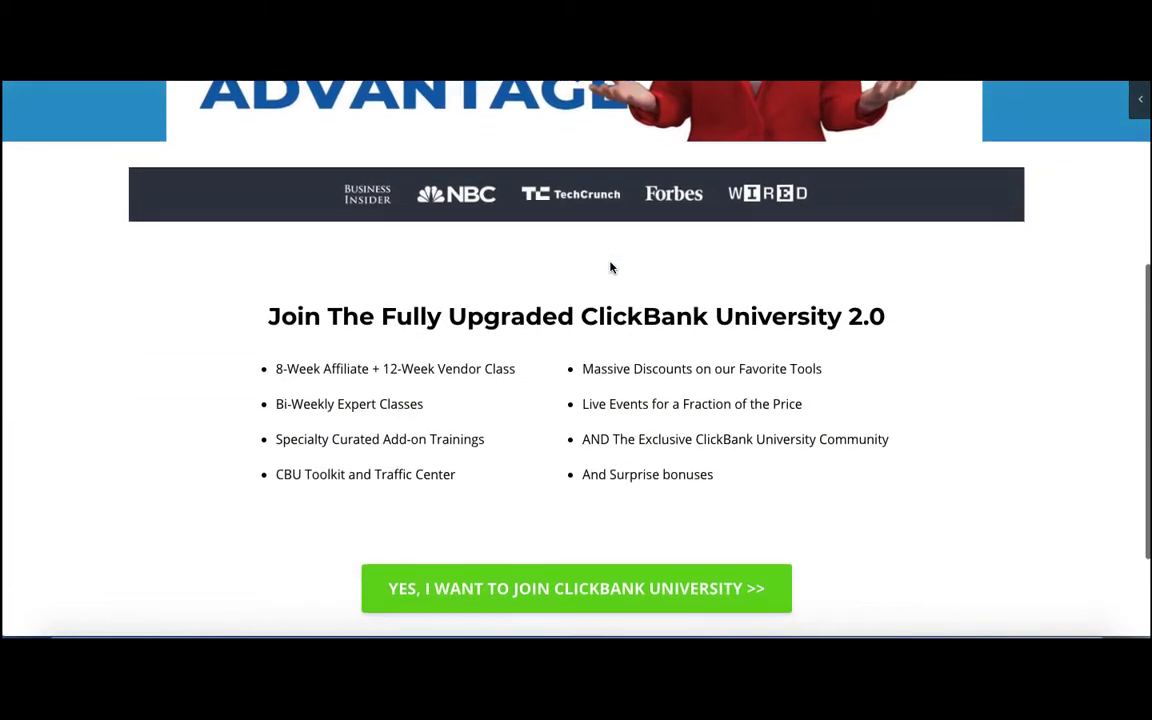
{"action": "scroll", "coordinate": [610, 265], "scroll_direction": "up", "scroll_amount": 5}
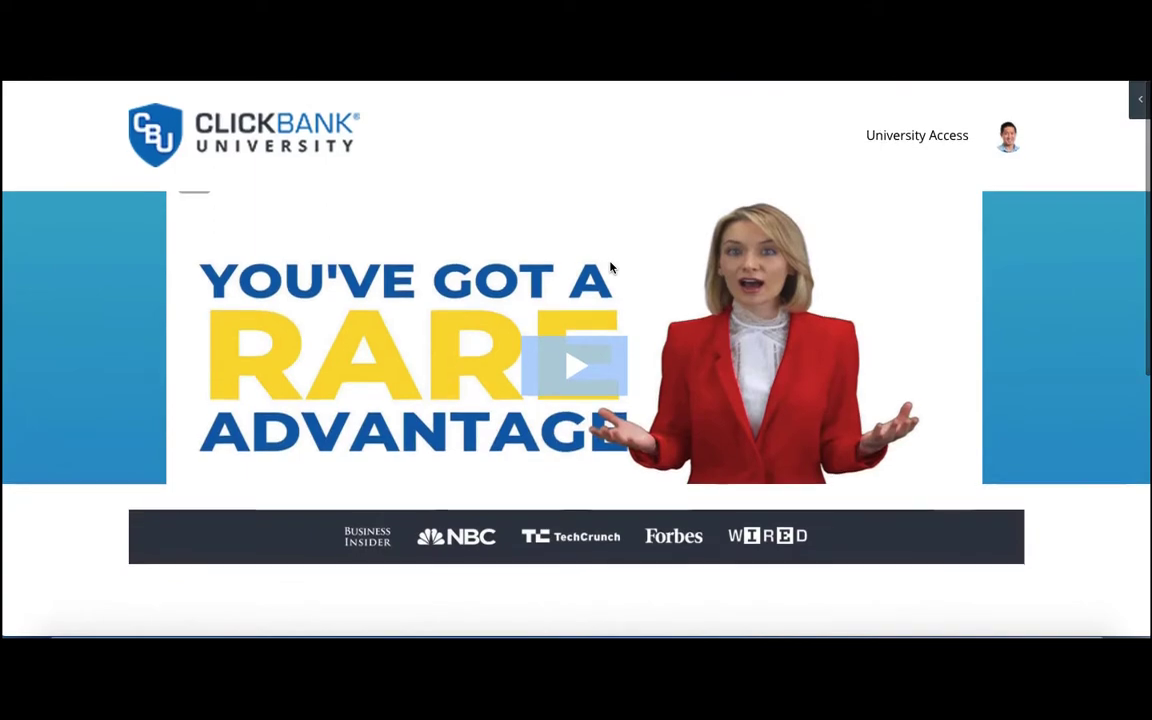
{"action": "scroll", "coordinate": [610, 267], "scroll_direction": "down", "scroll_amount": 1}
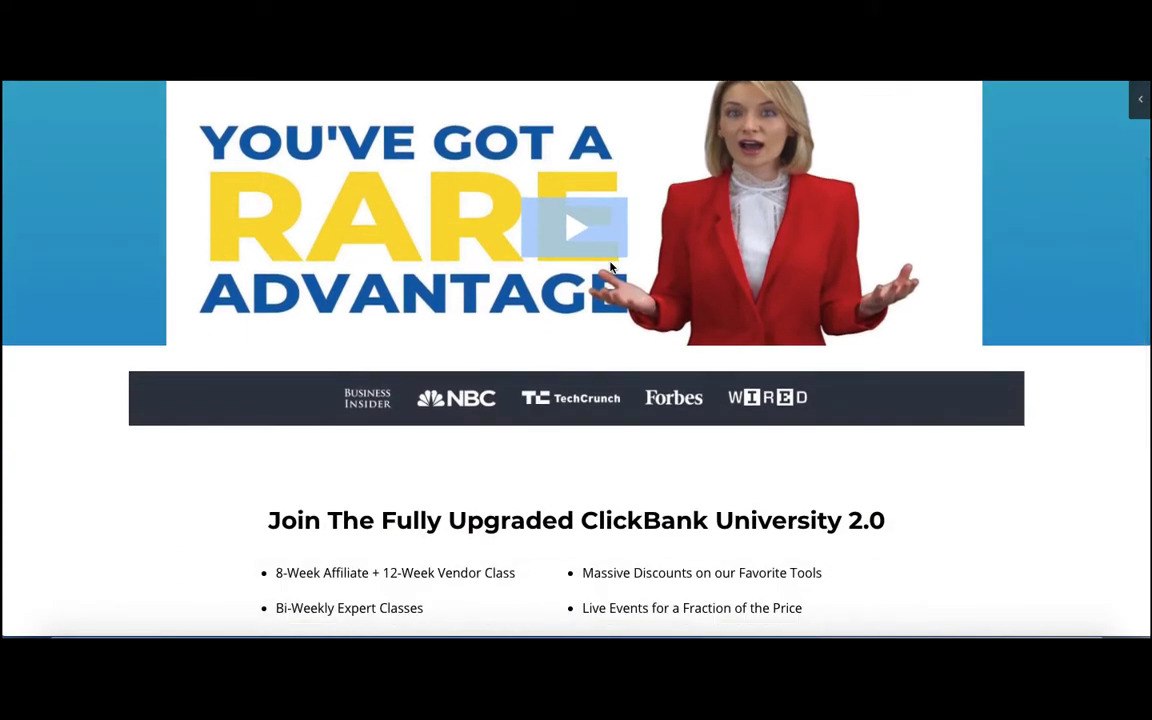
{"action": "scroll", "coordinate": [610, 267], "scroll_direction": "up", "scroll_amount": 1}
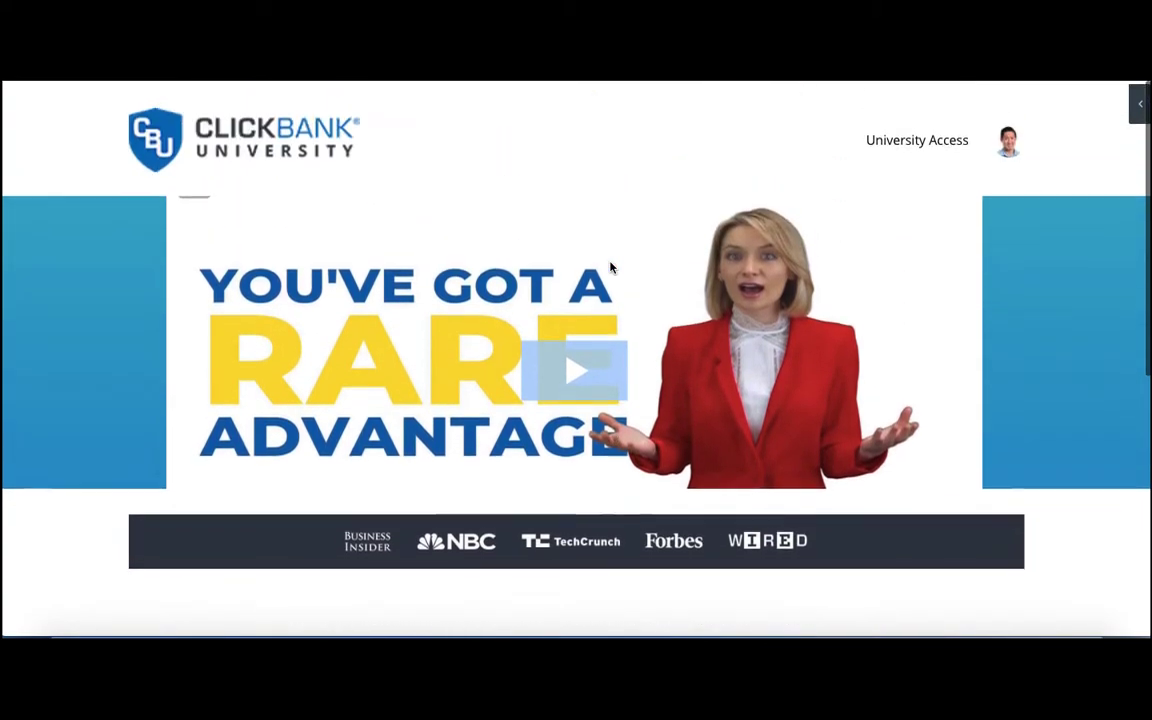
{"action": "scroll", "coordinate": [610, 267], "scroll_direction": "down", "scroll_amount": 5}
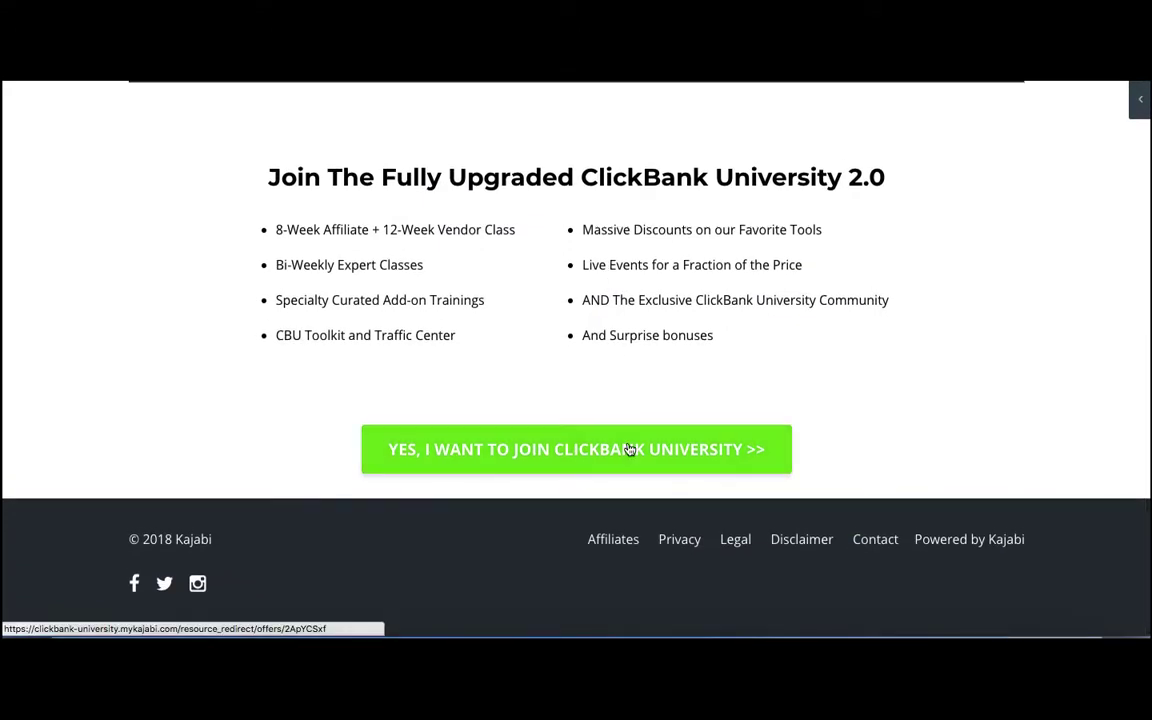
{"action": "left_click", "coordinate": [630, 449]}
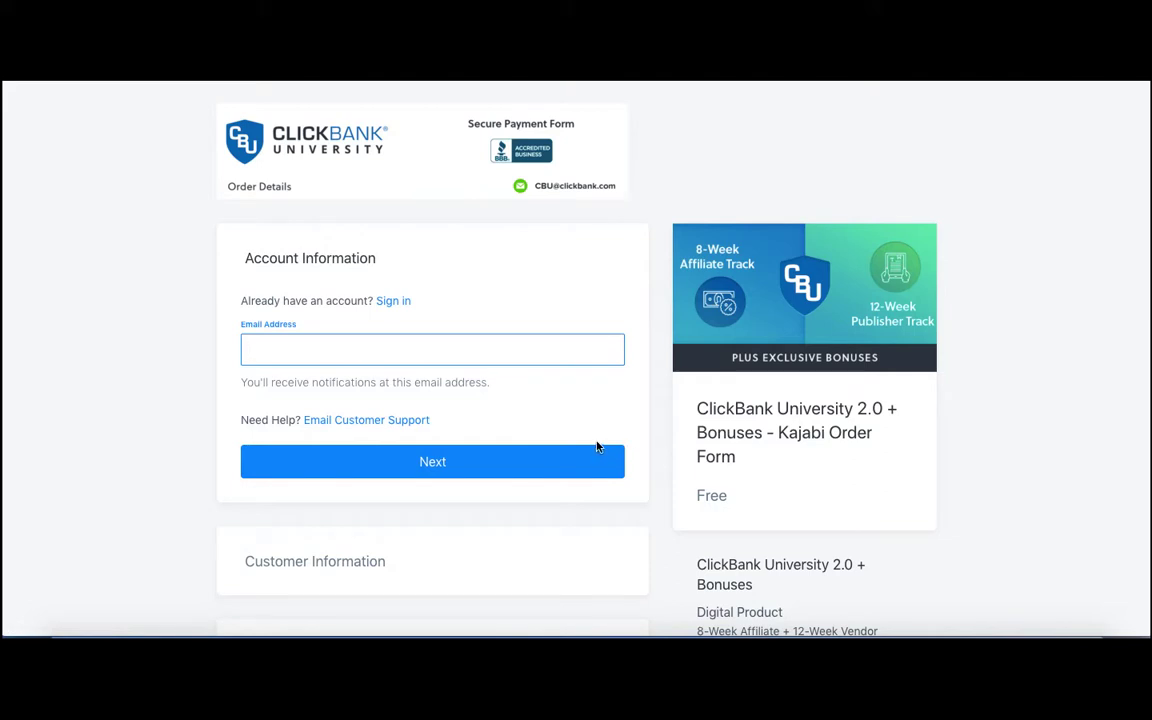
Fill in the account's email address with the saved ClickBank entry and continue to the customer information.
{"action": "left_click", "coordinate": [485, 354]}
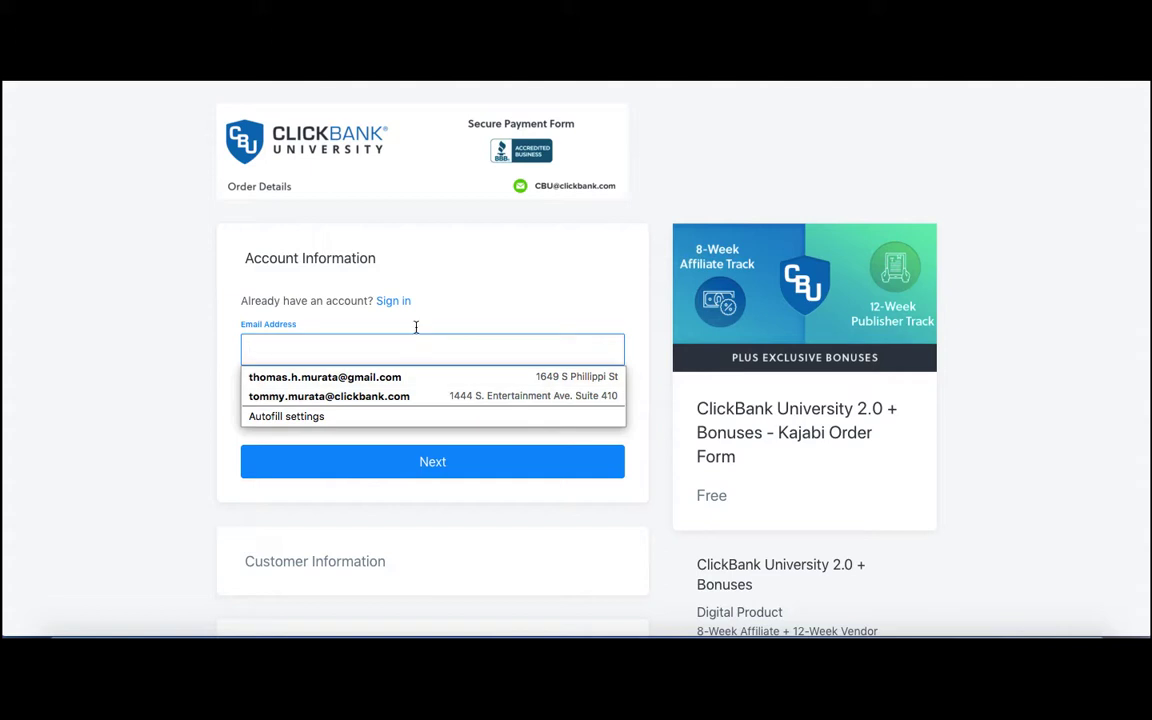
{"action": "left_click", "coordinate": [426, 397]}
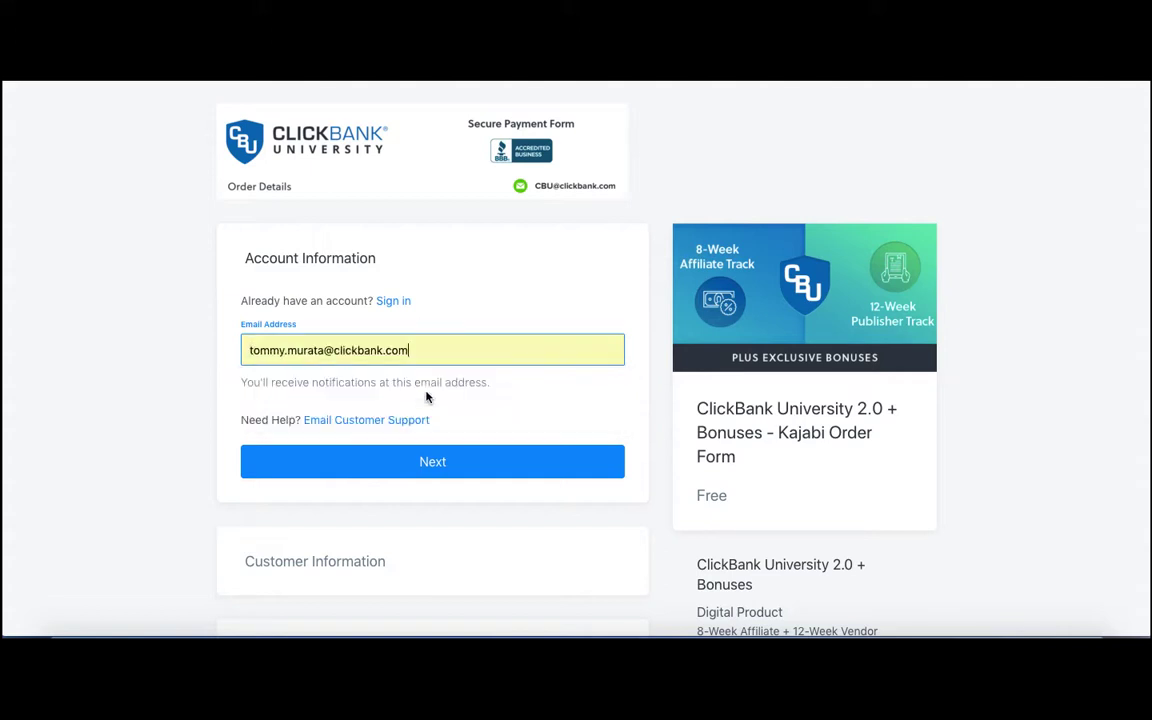
{"action": "left_click", "coordinate": [440, 467]}
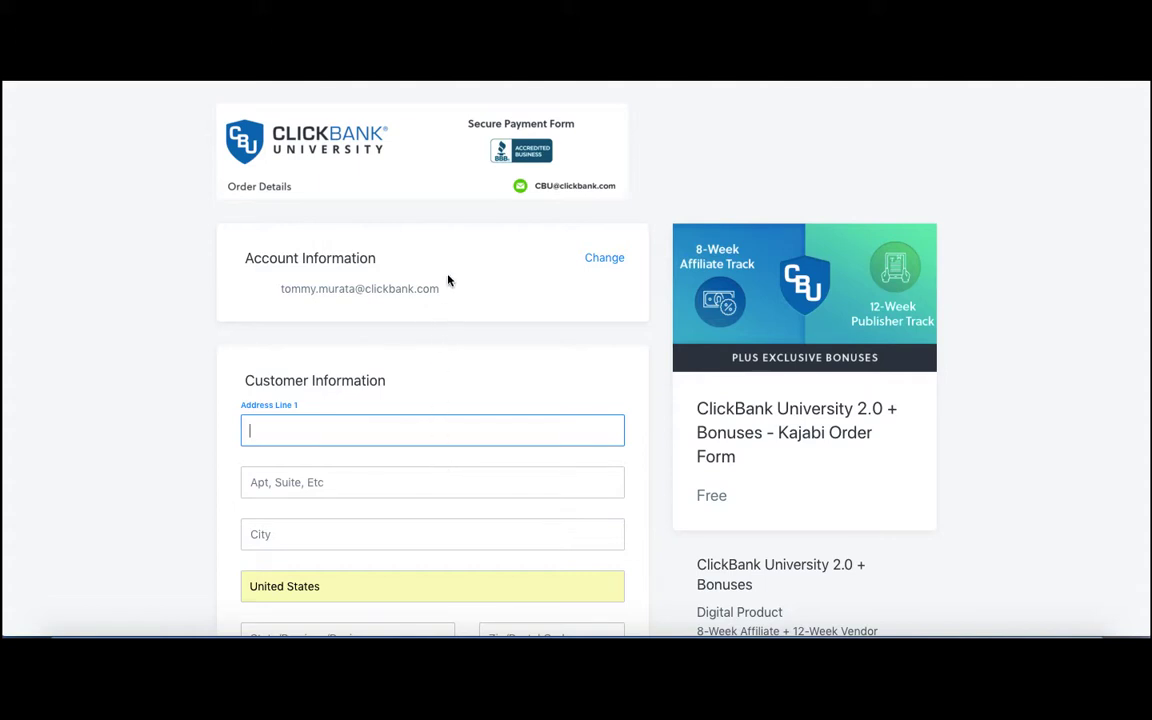
Examine the Kajabi order form's customer address fields, product summary and customer testimonials.
{"action": "scroll", "coordinate": [506, 355], "scroll_direction": "down", "scroll_amount": 3}
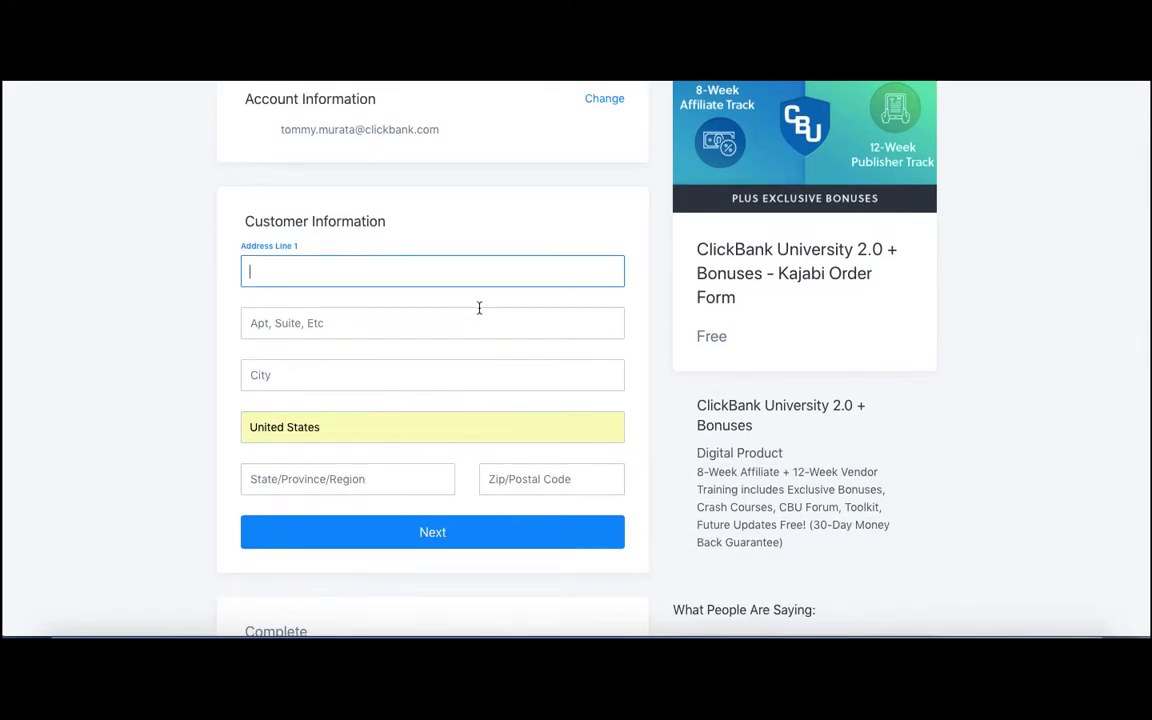
{"action": "scroll", "coordinate": [479, 308], "scroll_direction": "down", "scroll_amount": 5}
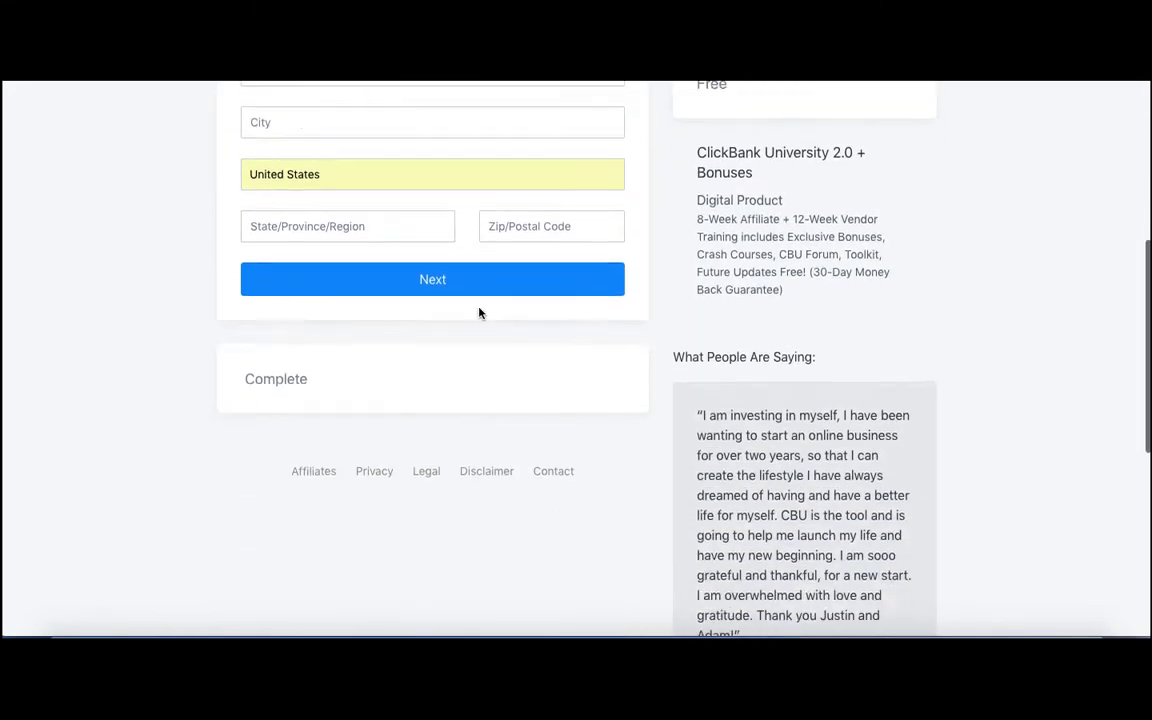
{"action": "scroll", "coordinate": [479, 310], "scroll_direction": "up", "scroll_amount": 4}
{"action": "scroll", "coordinate": [479, 313], "scroll_direction": "up", "scroll_amount": 3}
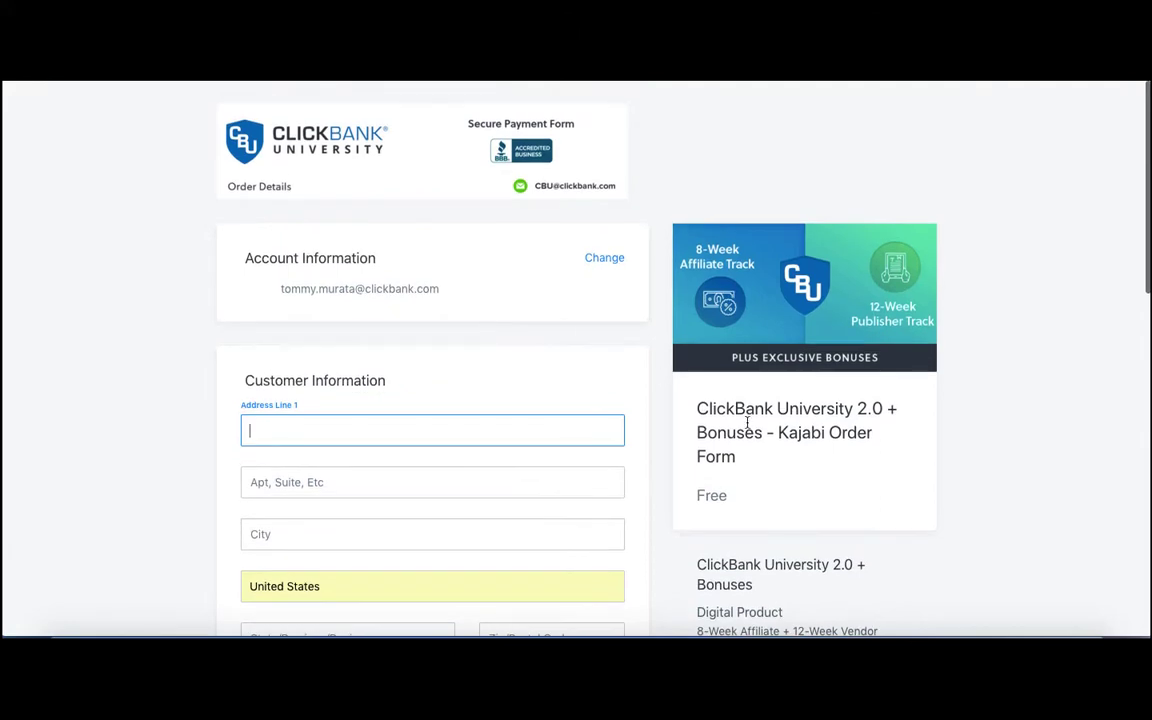
{"action": "scroll", "coordinate": [751, 420], "scroll_direction": "down", "scroll_amount": 7}
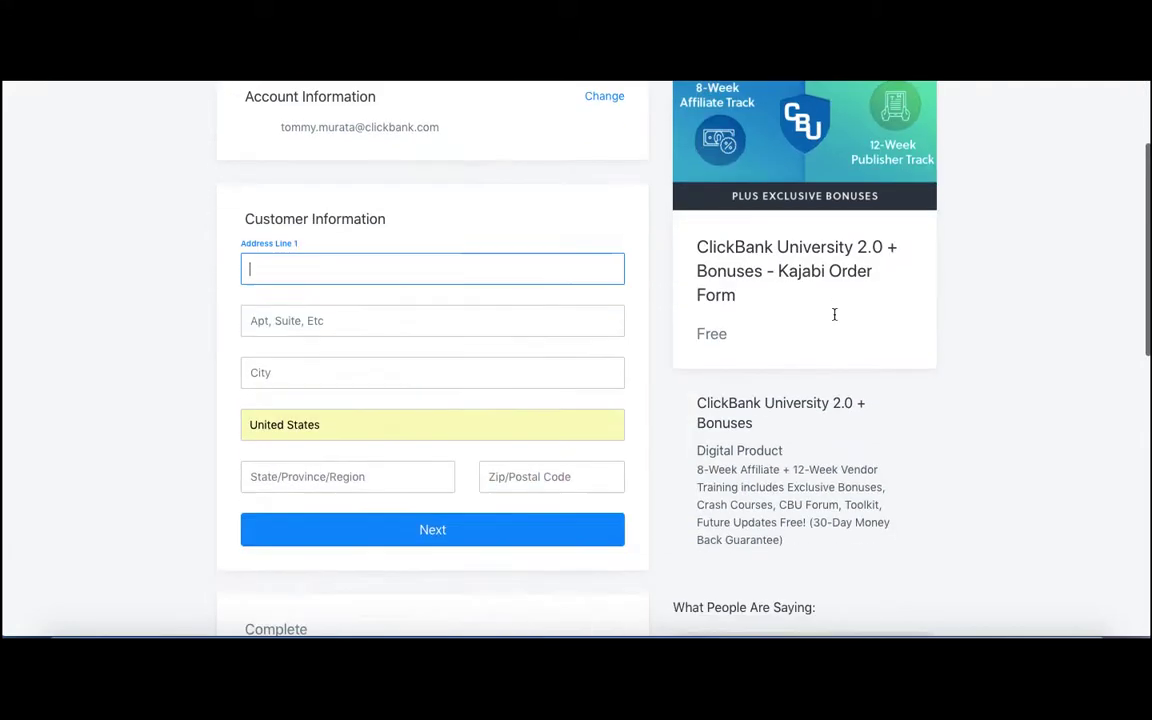
{"action": "scroll", "coordinate": [834, 313], "scroll_direction": "down", "scroll_amount": 2}
{"action": "scroll", "coordinate": [834, 313], "scroll_direction": "up", "scroll_amount": 5}
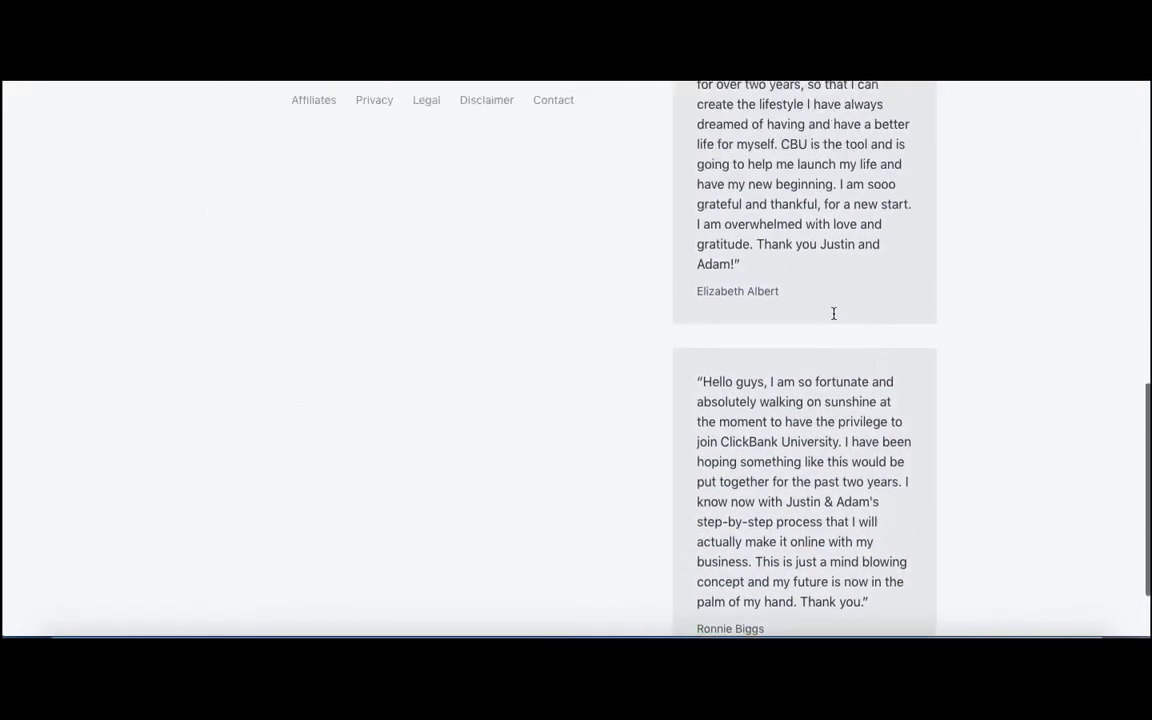
{"action": "scroll", "coordinate": [834, 313], "scroll_direction": "up", "scroll_amount": 4}
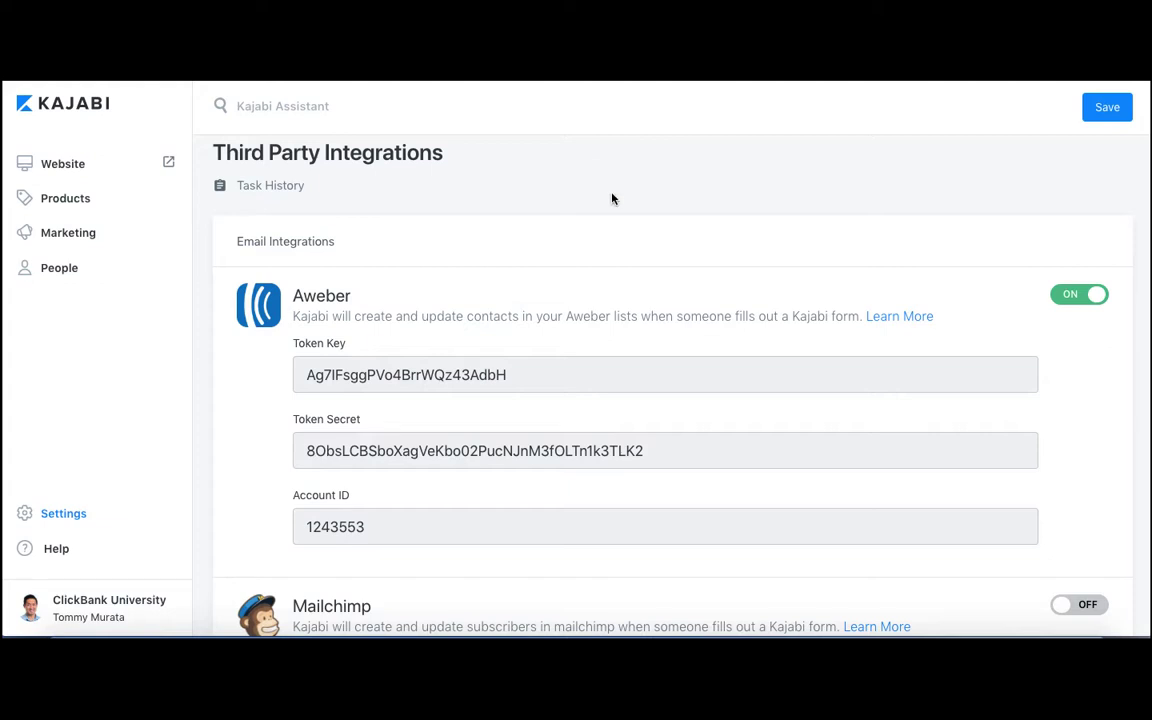
Examine the email, analytics and miscellaneous services on the Third Party Integrations page, including Aweber, Google Analytics, Facebook Pixel, Zapier and Clickfunnels.
{"action": "scroll", "coordinate": [612, 198], "scroll_direction": "down", "scroll_amount": 2}
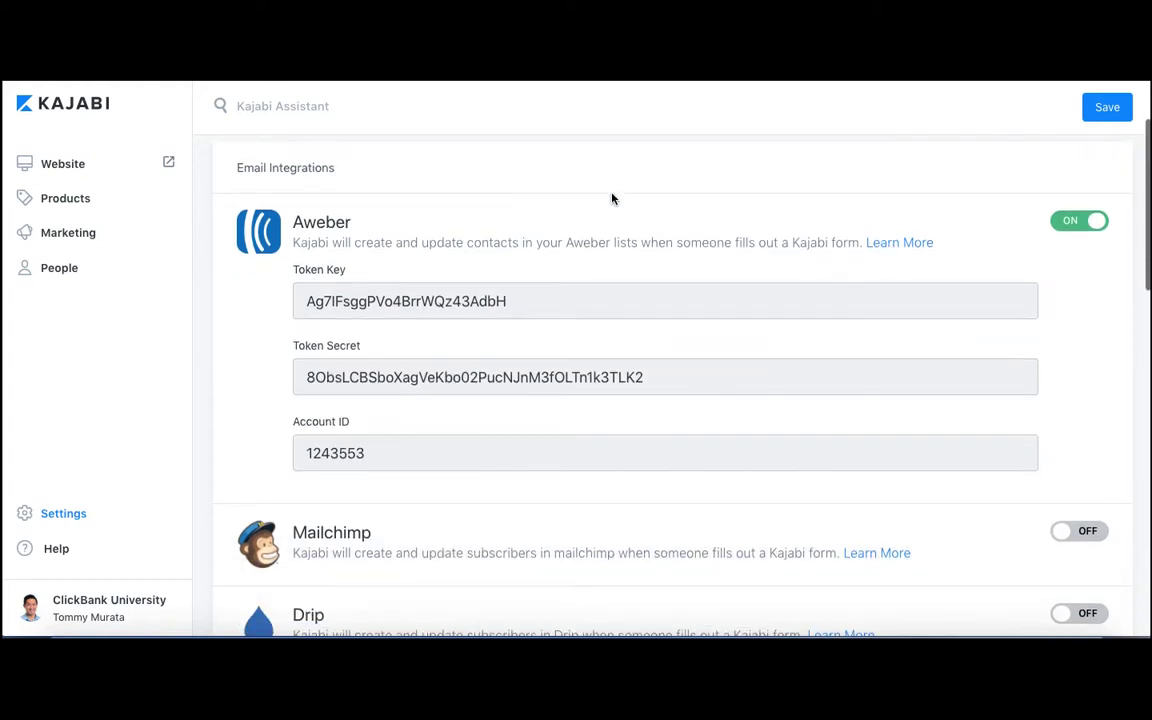
{"action": "scroll", "coordinate": [612, 198], "scroll_direction": "down", "scroll_amount": 2}
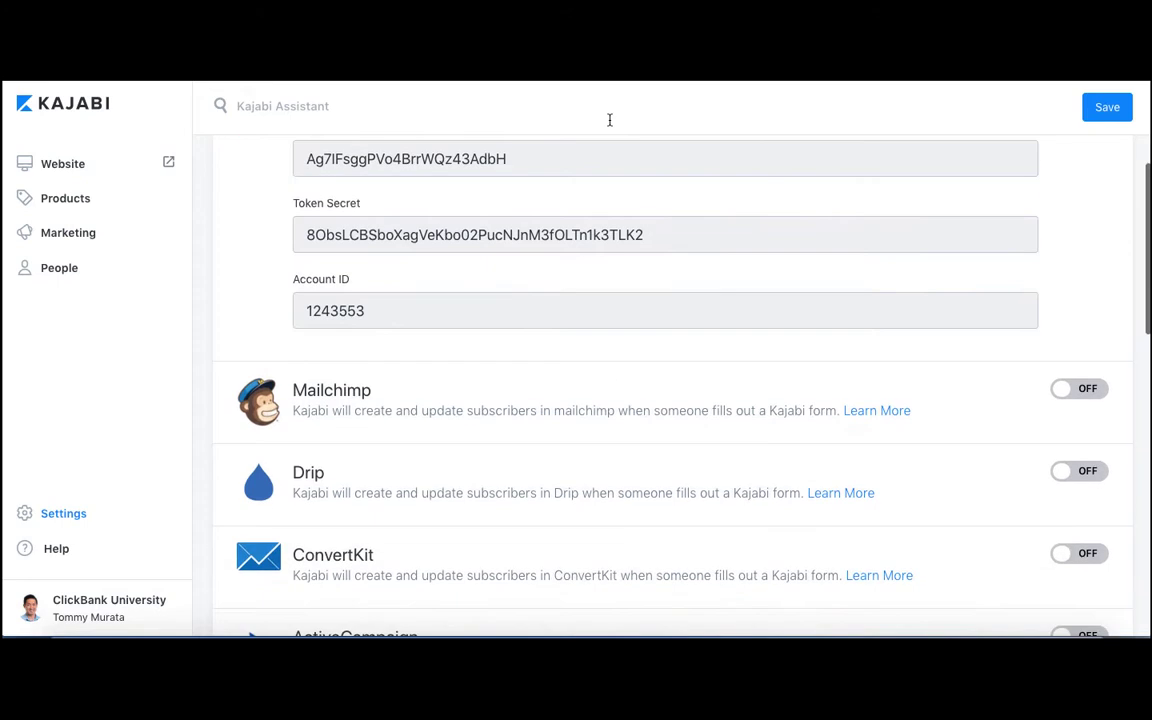
{"action": "scroll", "coordinate": [640, 270], "scroll_direction": "down", "scroll_amount": 10}
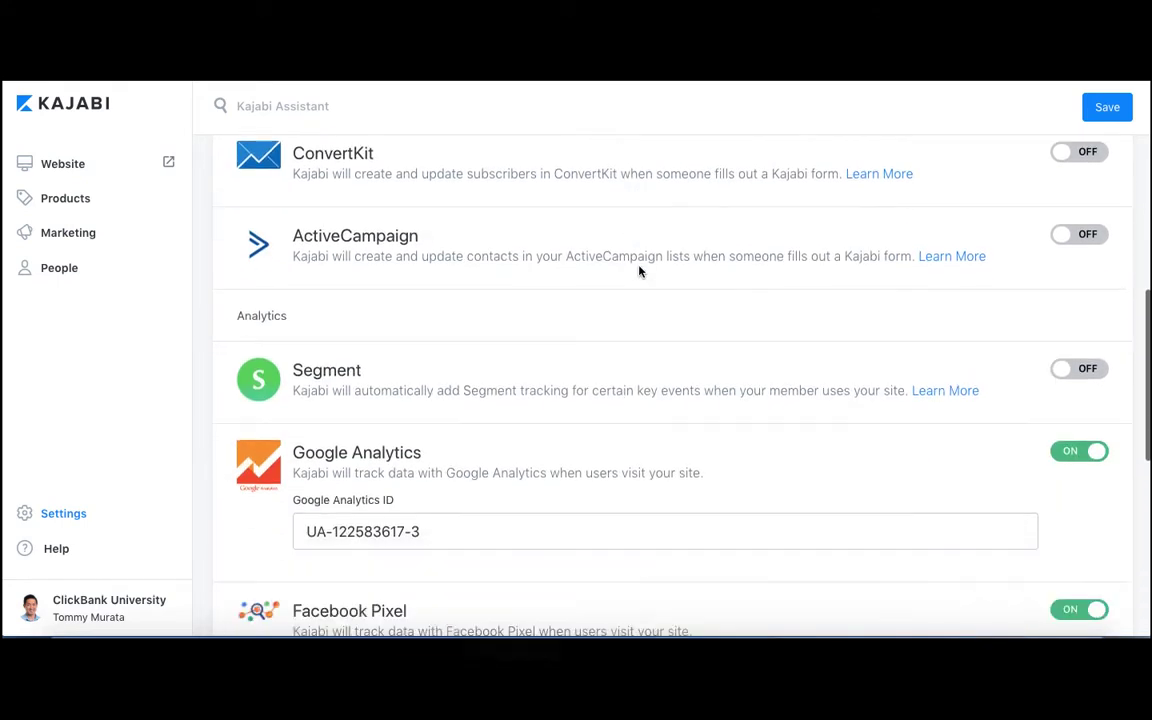
{"action": "scroll", "coordinate": [640, 270], "scroll_direction": "down", "scroll_amount": 8}
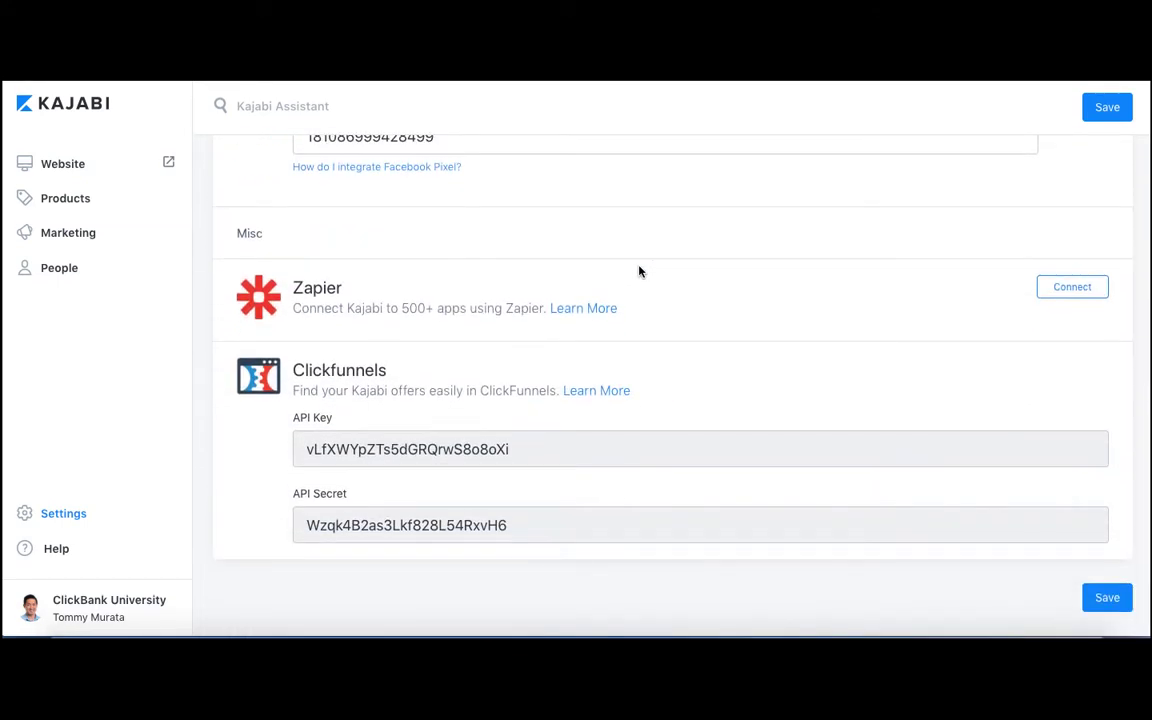
{"action": "scroll", "coordinate": [640, 271], "scroll_direction": "up", "scroll_amount": 17}
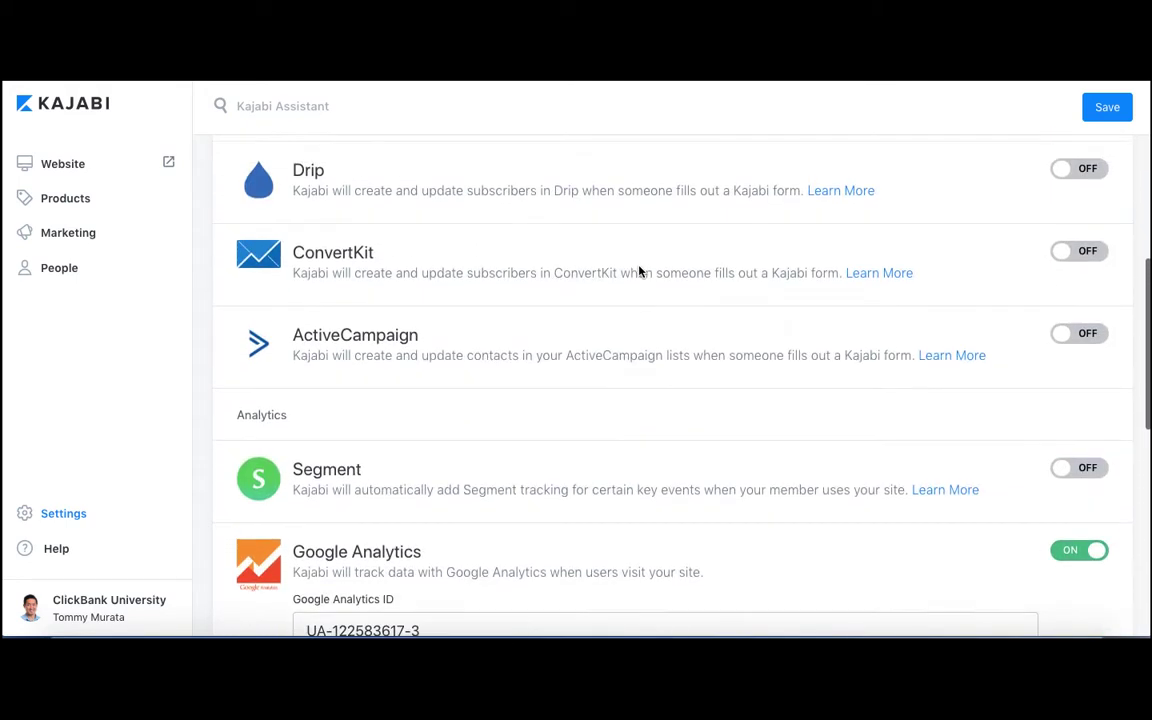
{"action": "scroll", "coordinate": [640, 271], "scroll_direction": "up", "scroll_amount": 3}
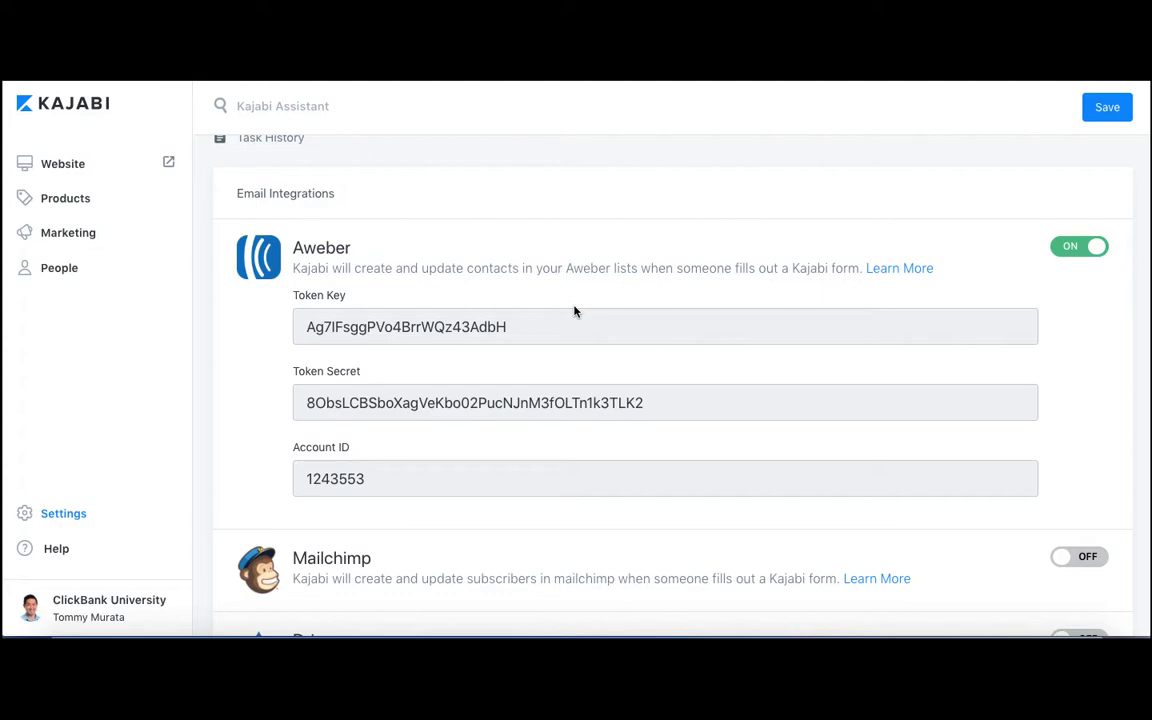
{"action": "scroll", "coordinate": [574, 311], "scroll_direction": "down", "scroll_amount": 10}
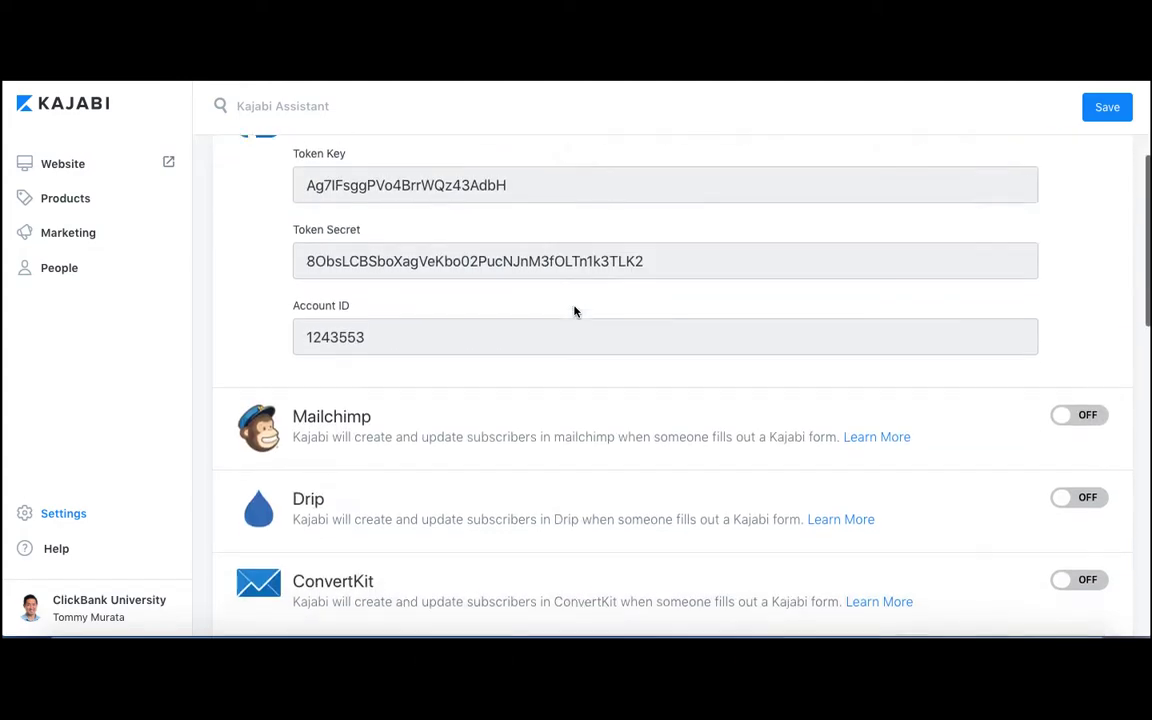
{"action": "scroll", "coordinate": [574, 311], "scroll_direction": "down", "scroll_amount": 2}
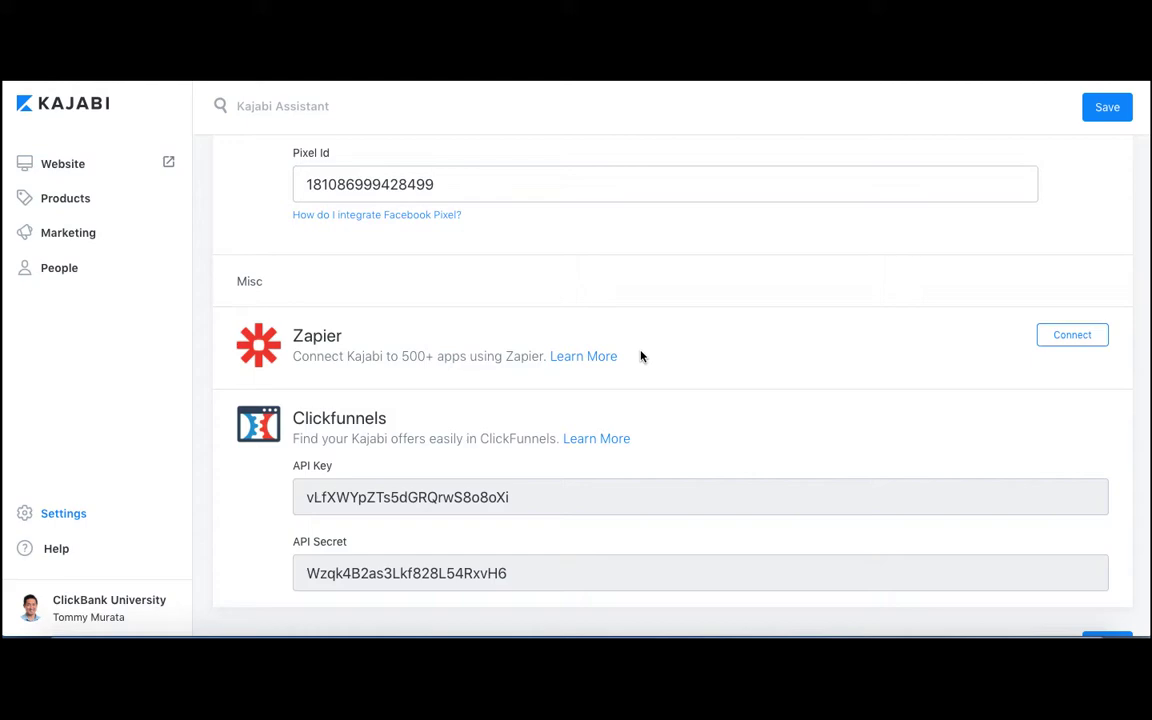
{"action": "scroll", "coordinate": [641, 356], "scroll_direction": "up", "scroll_amount": 15}
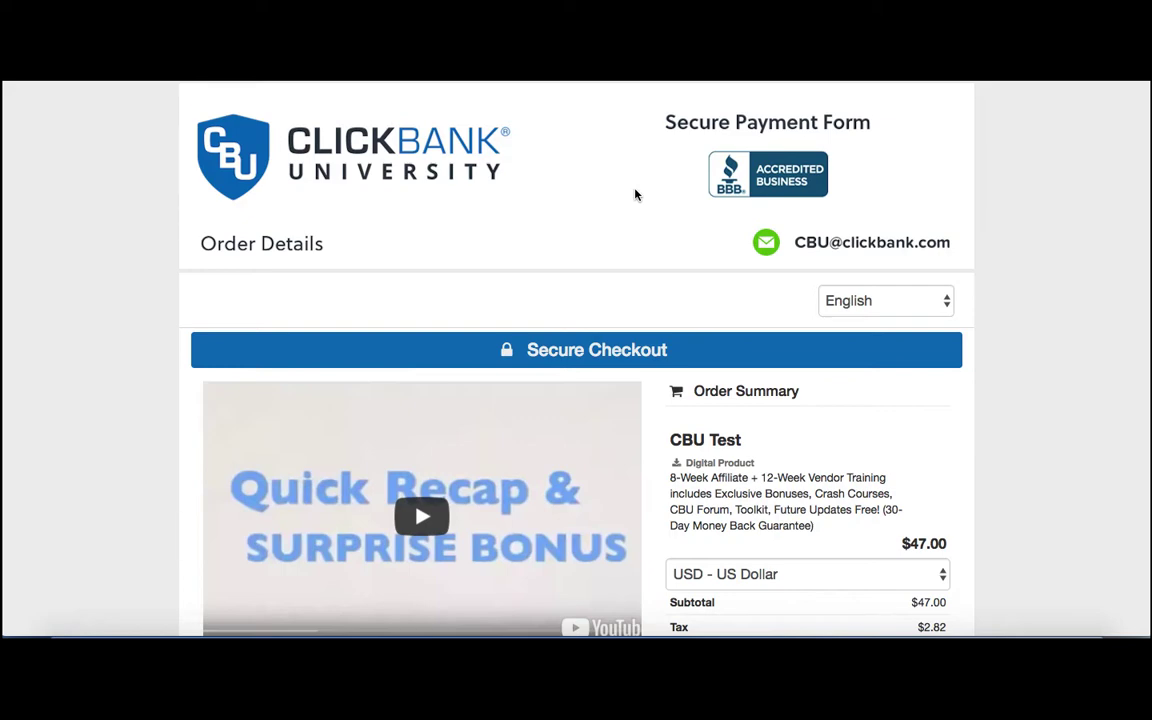
Look through the ClickBank secure payment form for CBU Test down to its billing information and guarantee.
{"action": "scroll", "coordinate": [643, 244], "scroll_direction": "down", "scroll_amount": 5}
{"action": "scroll", "coordinate": [643, 244], "scroll_direction": "down", "scroll_amount": 7}
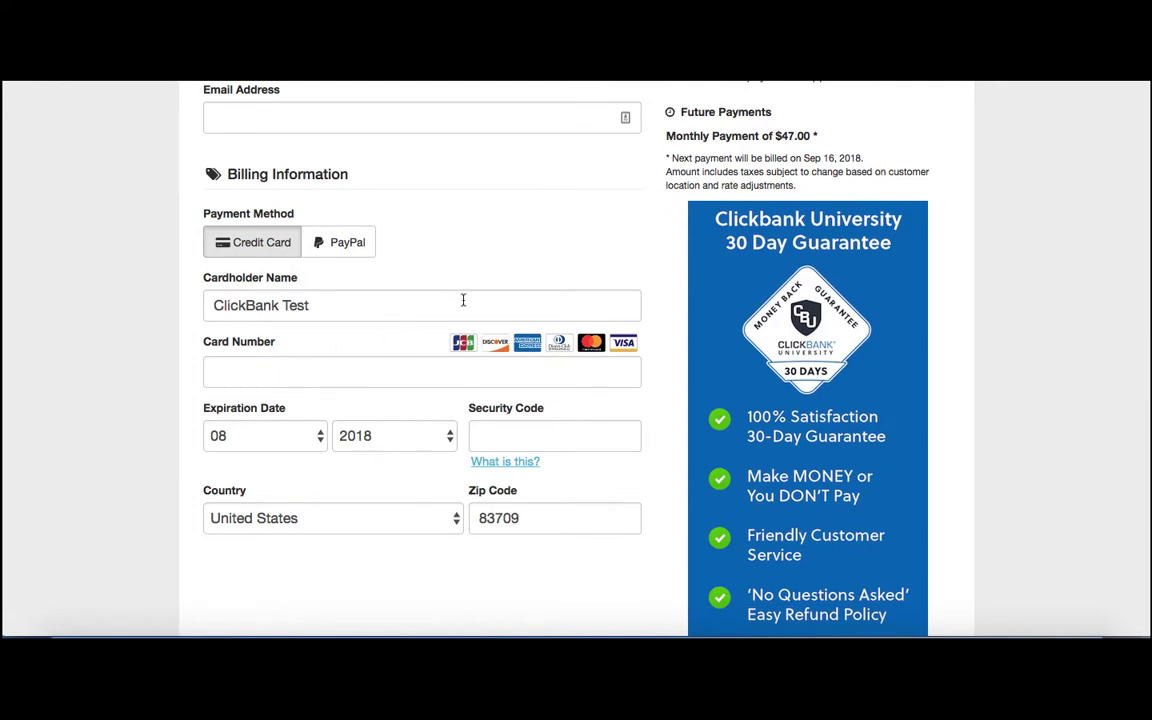
Switch to AWeber's Manage Your Lists page and open the "CBU - CB to AWeber to Kajabi" list.
{"action": "scroll", "coordinate": [399, 329], "scroll_direction": "up", "scroll_amount": 12}
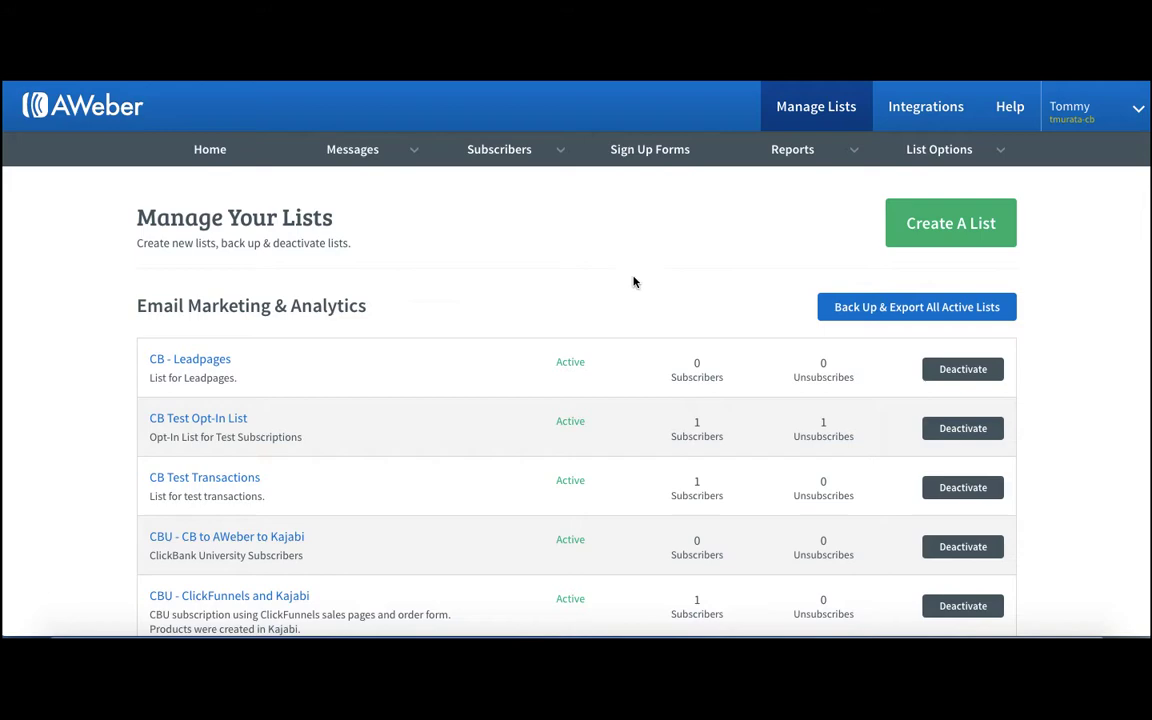
{"action": "scroll", "coordinate": [633, 300], "scroll_direction": "down", "scroll_amount": 4}
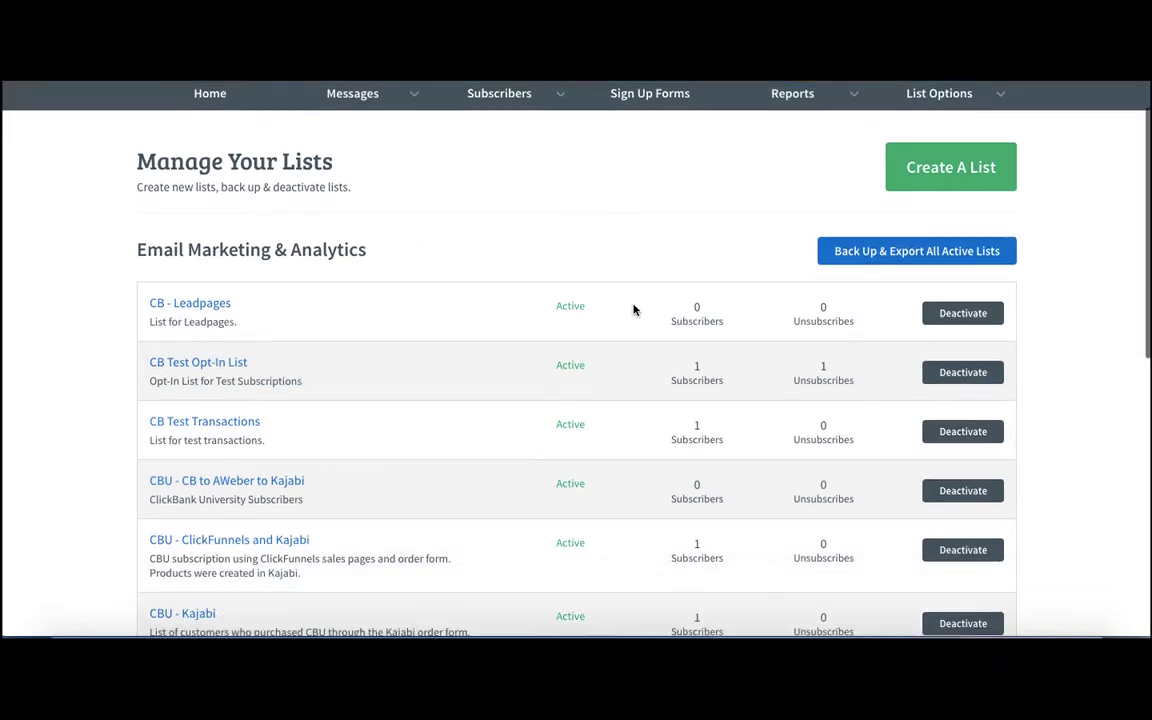
{"action": "scroll", "coordinate": [633, 310], "scroll_direction": "up", "scroll_amount": 4}
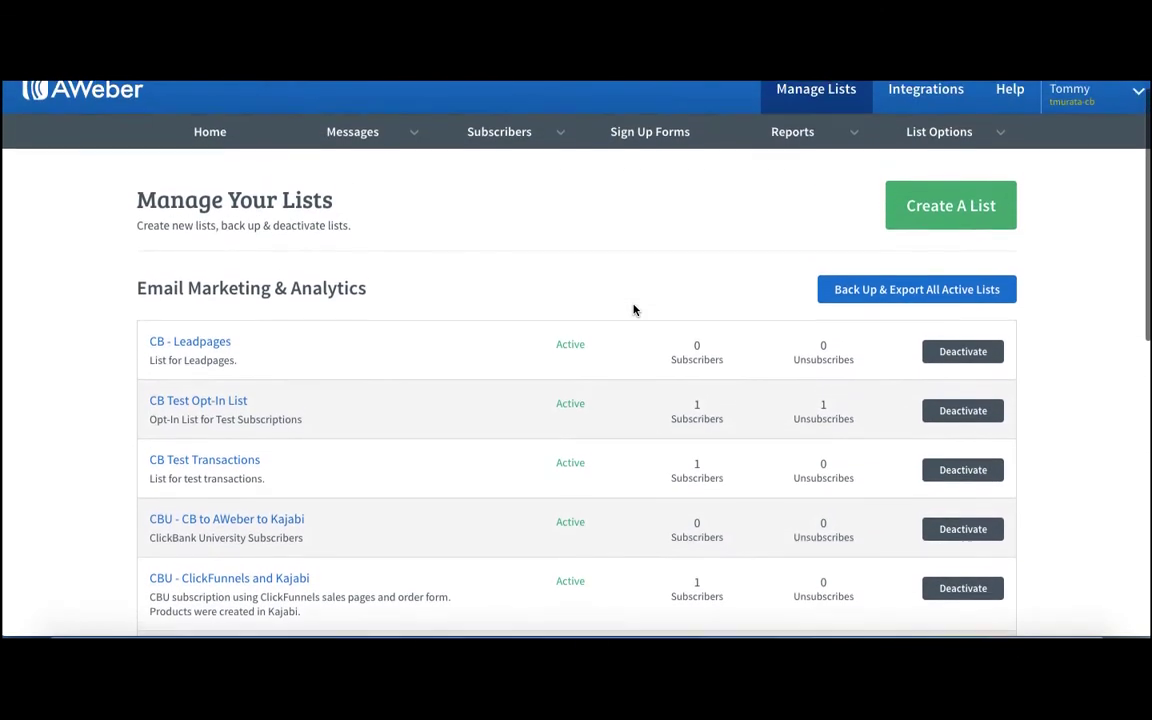
{"action": "scroll", "coordinate": [633, 310], "scroll_direction": "down", "scroll_amount": 1}
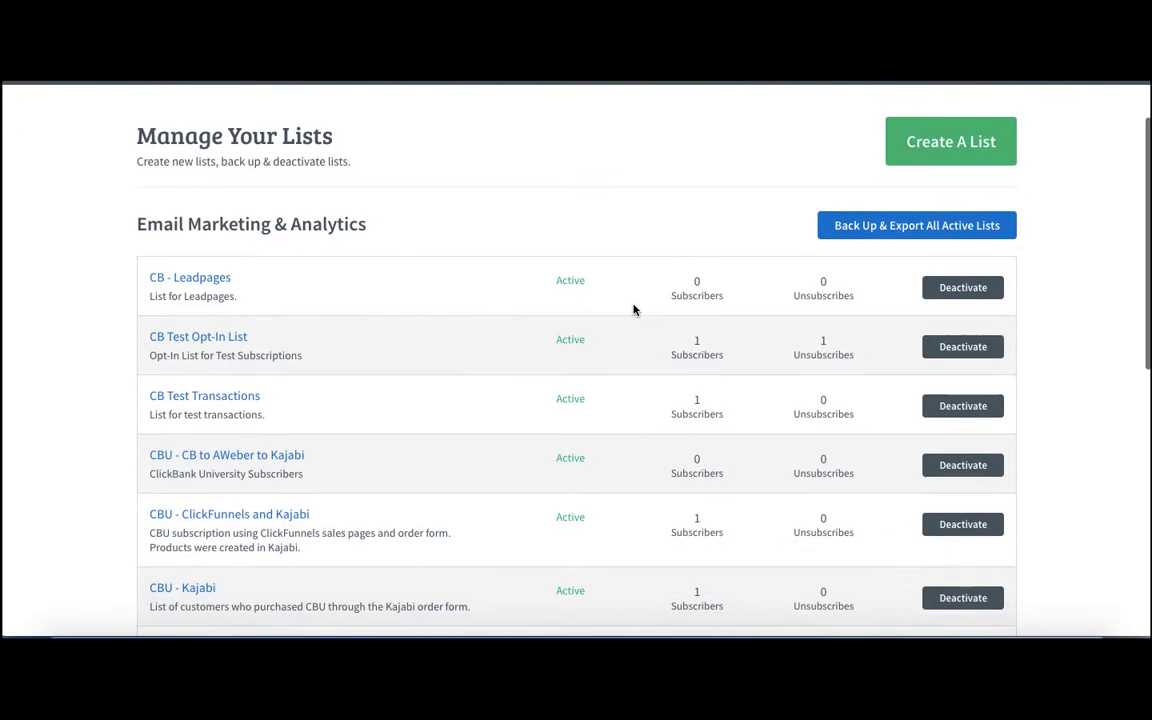
{"action": "scroll", "coordinate": [633, 310], "scroll_direction": "down", "scroll_amount": 3}
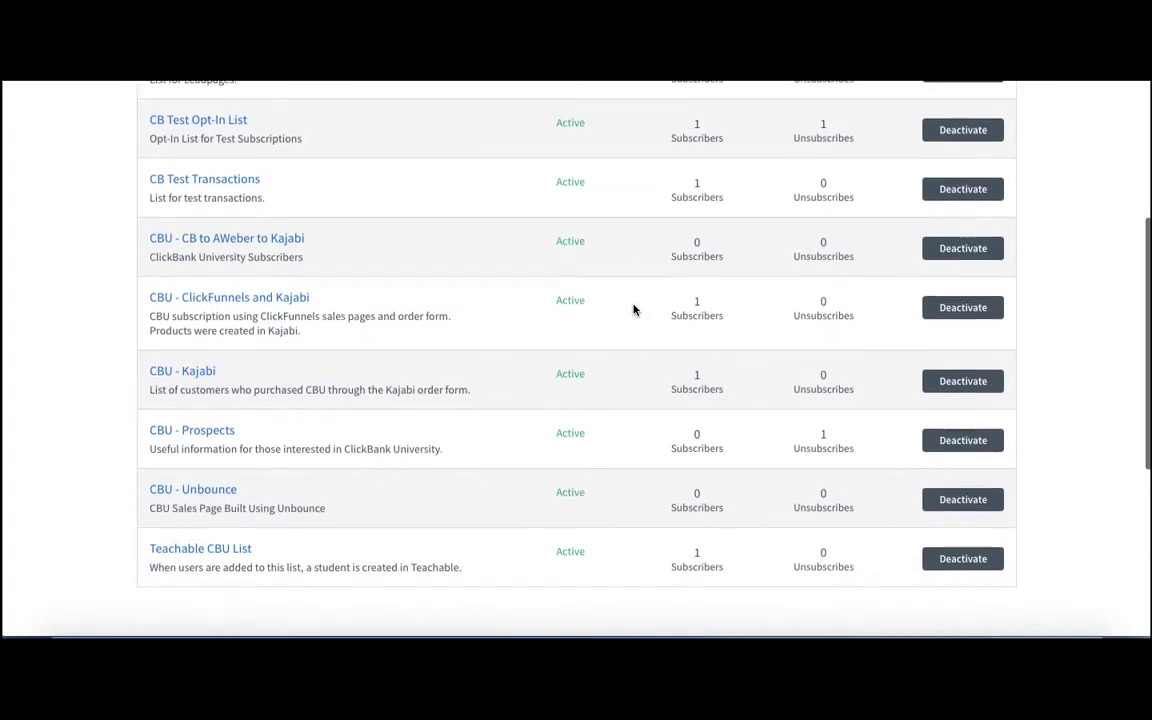
{"action": "scroll", "coordinate": [633, 310], "scroll_direction": "up", "scroll_amount": 1}
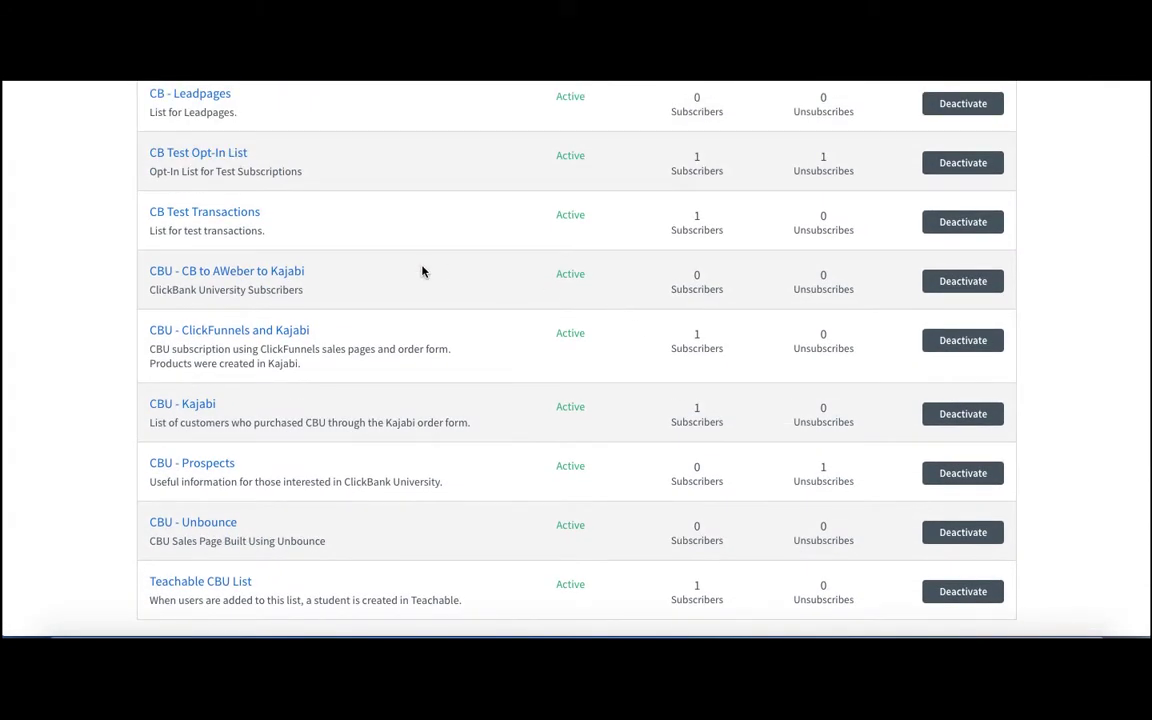
{"action": "left_click", "coordinate": [268, 280]}
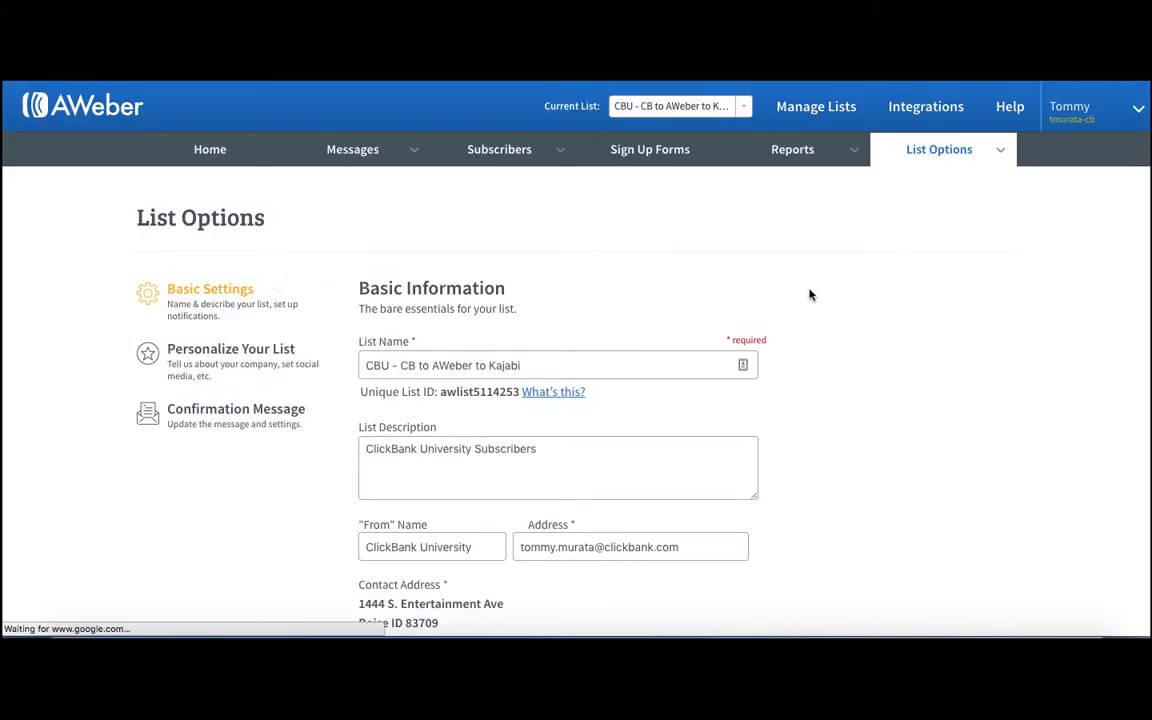
Look over the list's basic settings and open its Confirmation Message settings.
{"action": "scroll", "coordinate": [823, 296], "scroll_direction": "down", "scroll_amount": 1}
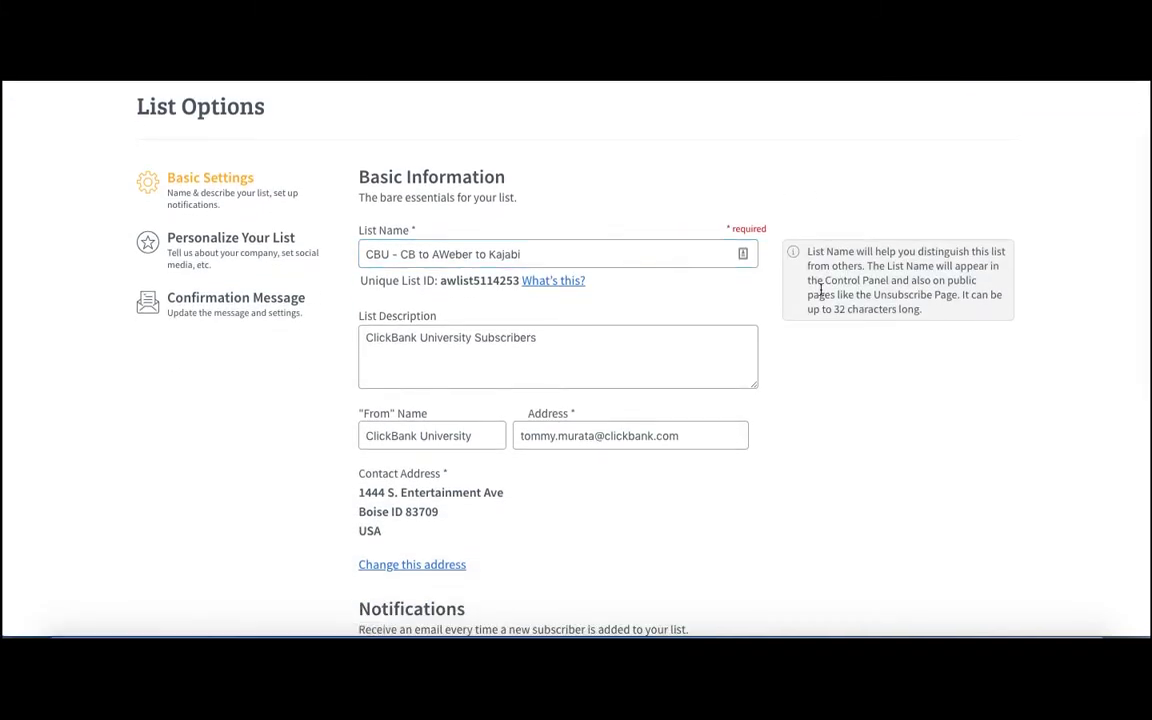
{"action": "scroll", "coordinate": [821, 290], "scroll_direction": "down", "scroll_amount": 3}
{"action": "scroll", "coordinate": [821, 290], "scroll_direction": "up", "scroll_amount": 2}
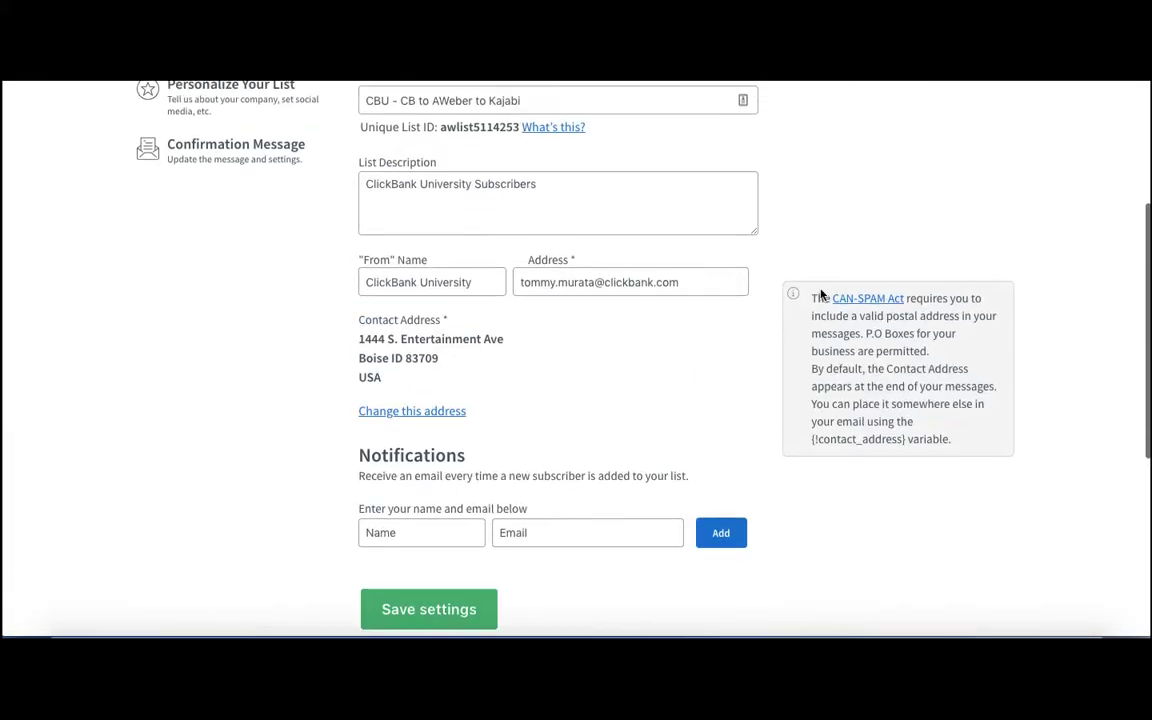
{"action": "left_click", "coordinate": [206, 182]}
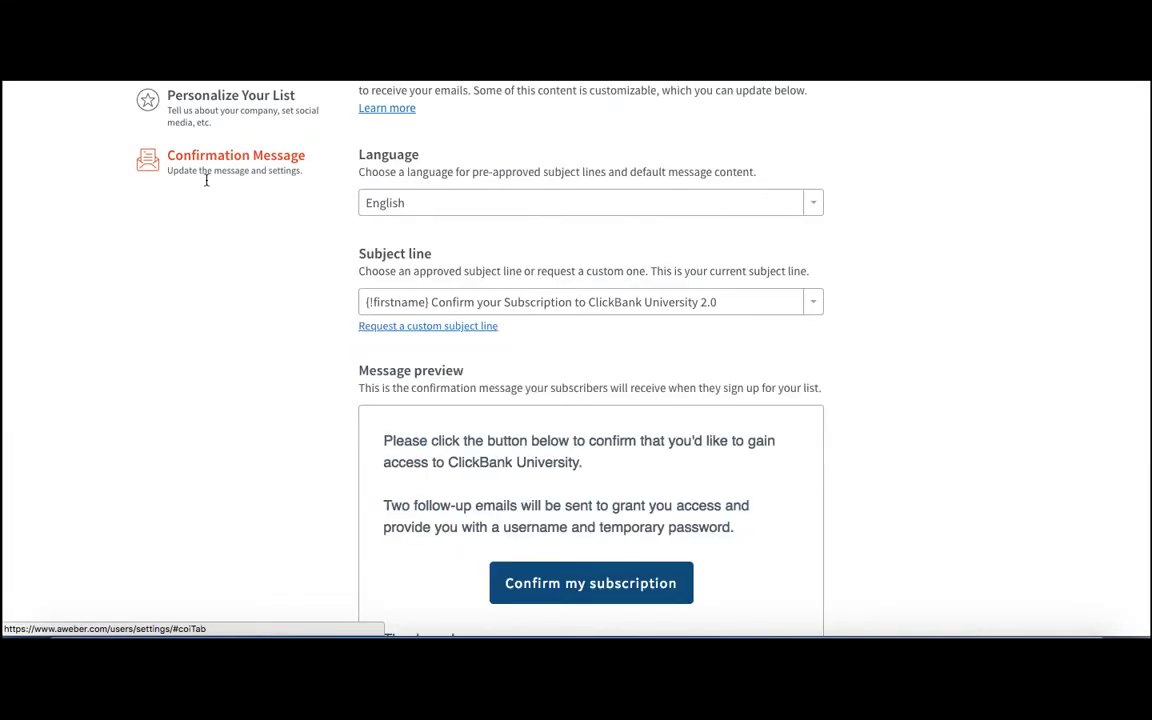
Review the confirmation message, turn off sending it for AWeber sign up forms, and save the settings.
{"action": "scroll", "coordinate": [782, 326], "scroll_direction": "down", "scroll_amount": 5}
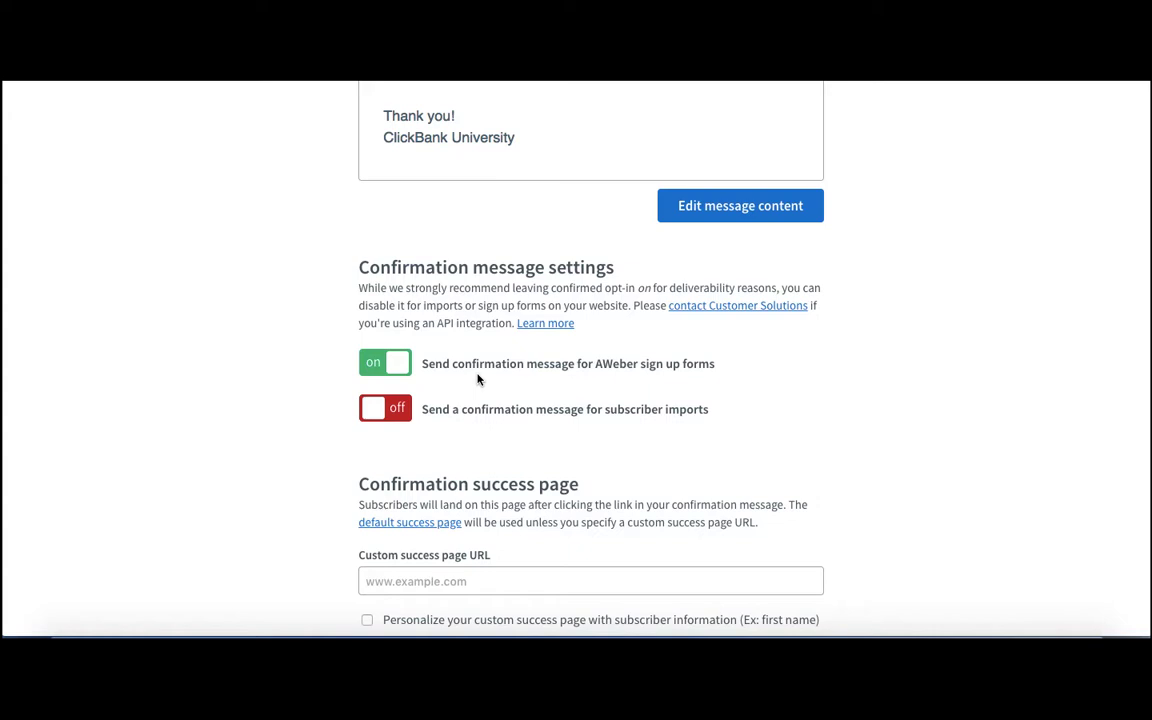
{"action": "scroll", "coordinate": [478, 378], "scroll_direction": "up", "scroll_amount": 5}
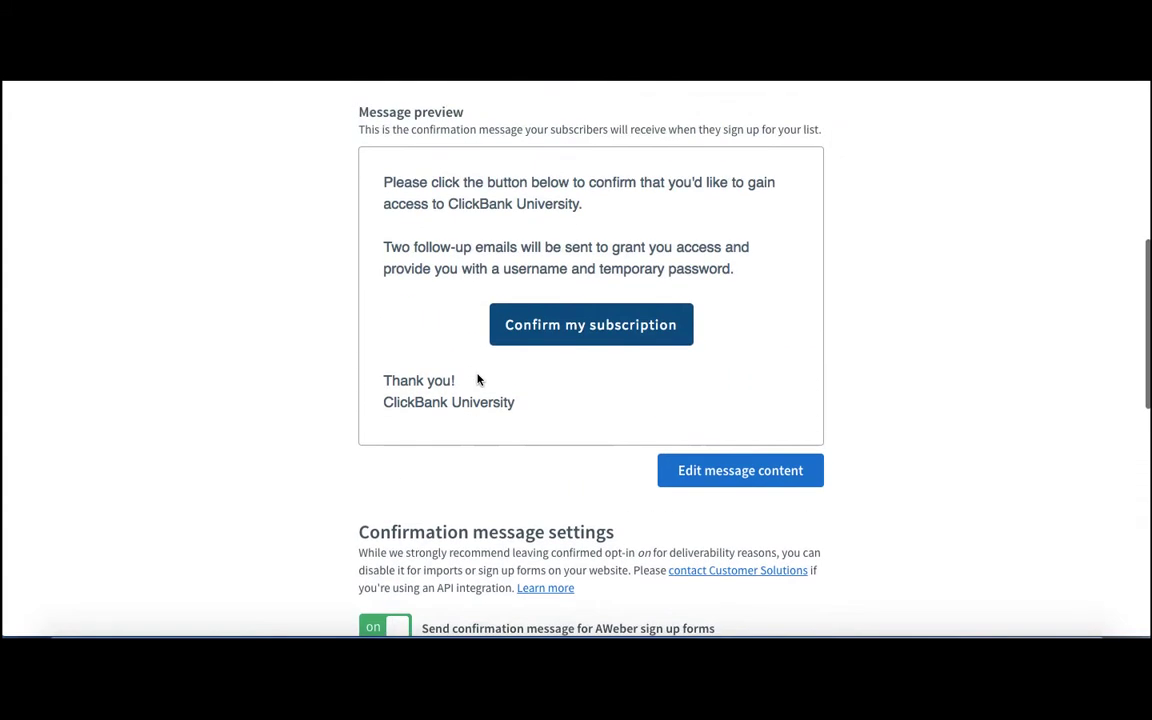
{"action": "scroll", "coordinate": [479, 381], "scroll_direction": "up", "scroll_amount": 3}
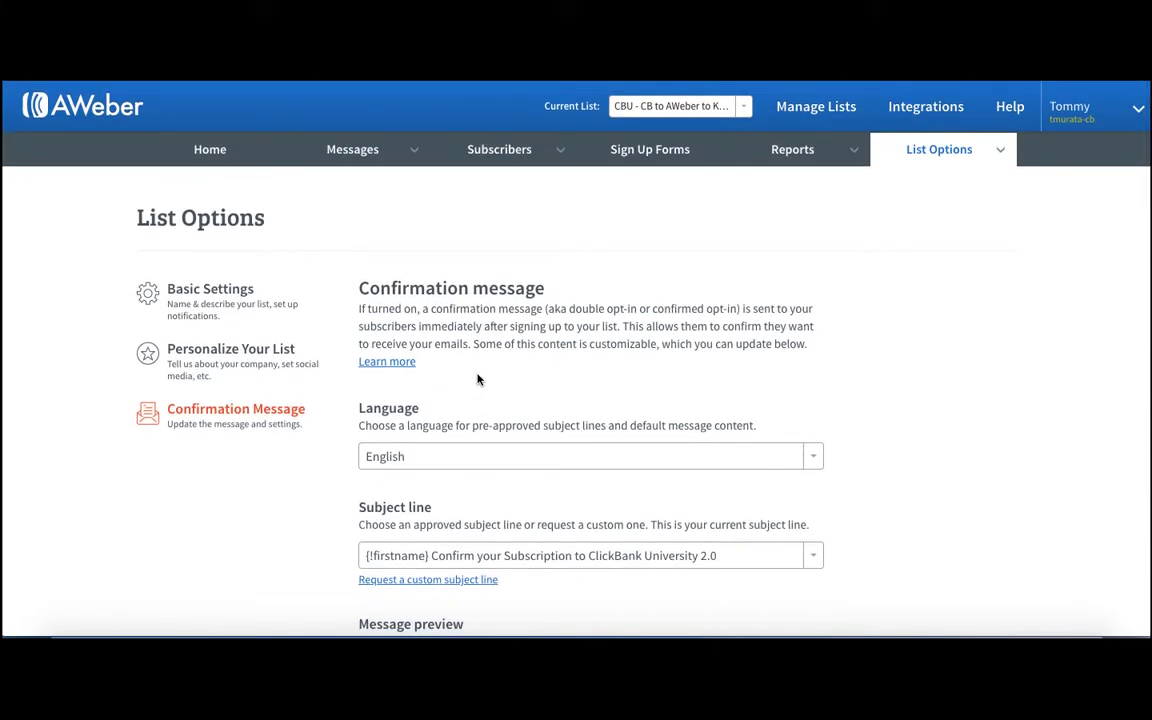
{"action": "scroll", "coordinate": [478, 378], "scroll_direction": "down", "scroll_amount": 3}
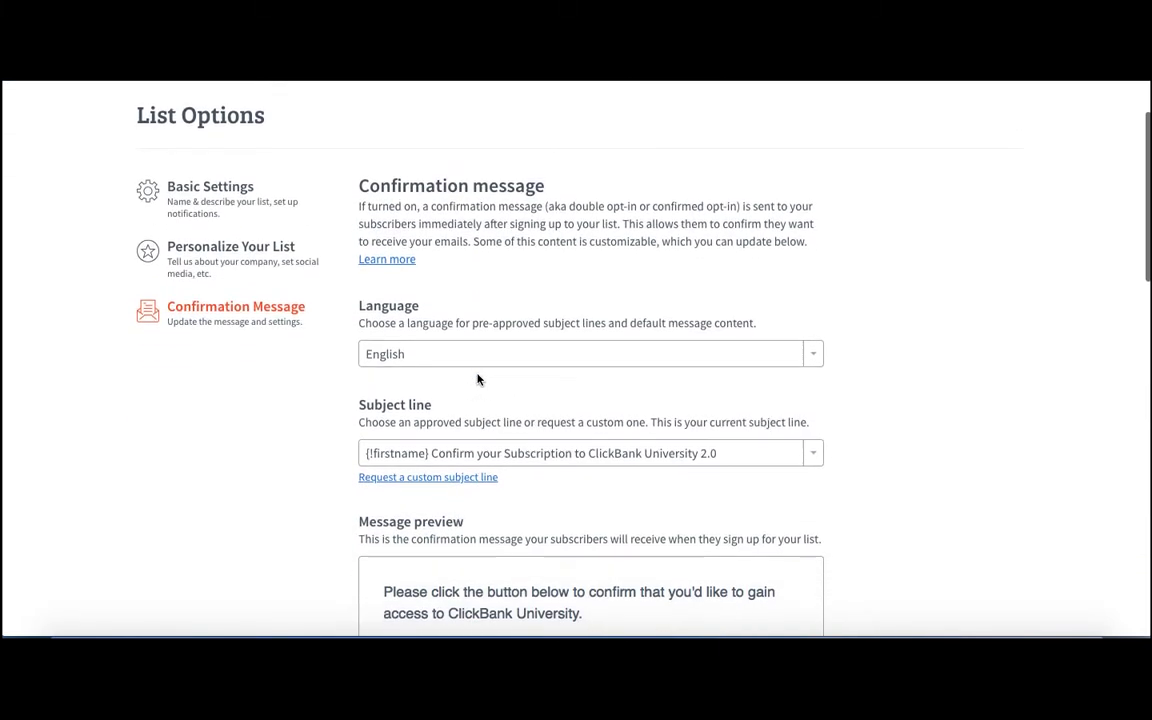
{"action": "scroll", "coordinate": [478, 378], "scroll_direction": "down", "scroll_amount": 1}
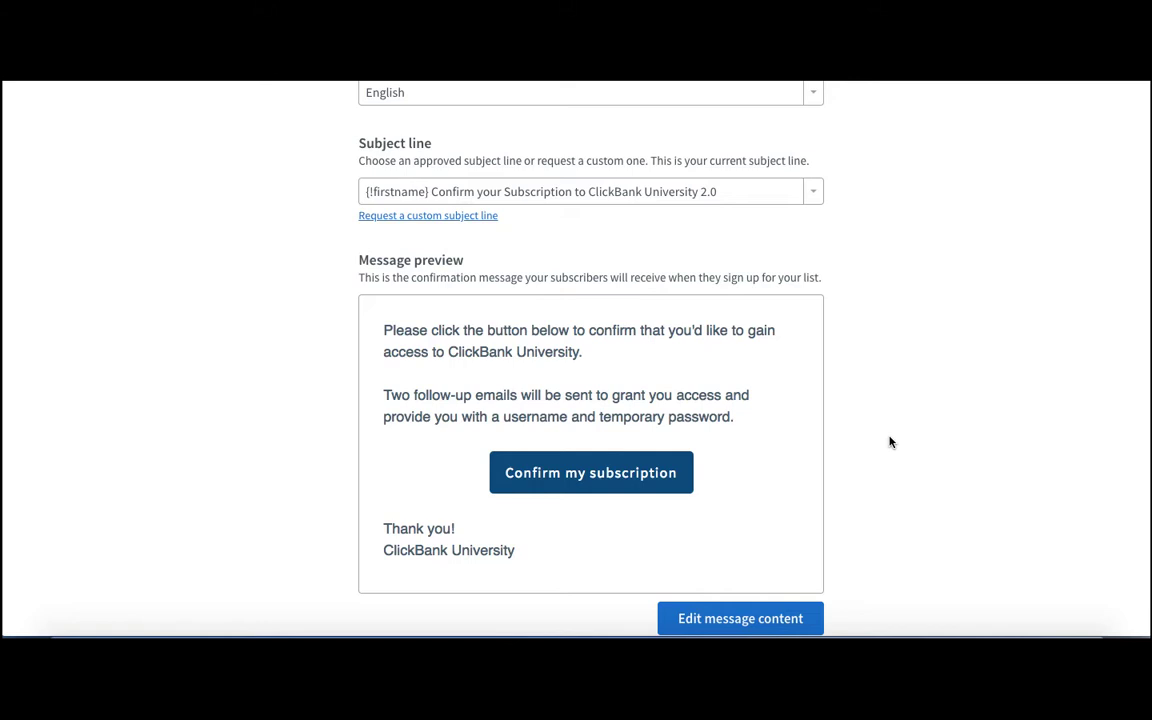
{"action": "scroll", "coordinate": [890, 442], "scroll_direction": "down", "scroll_amount": 5}
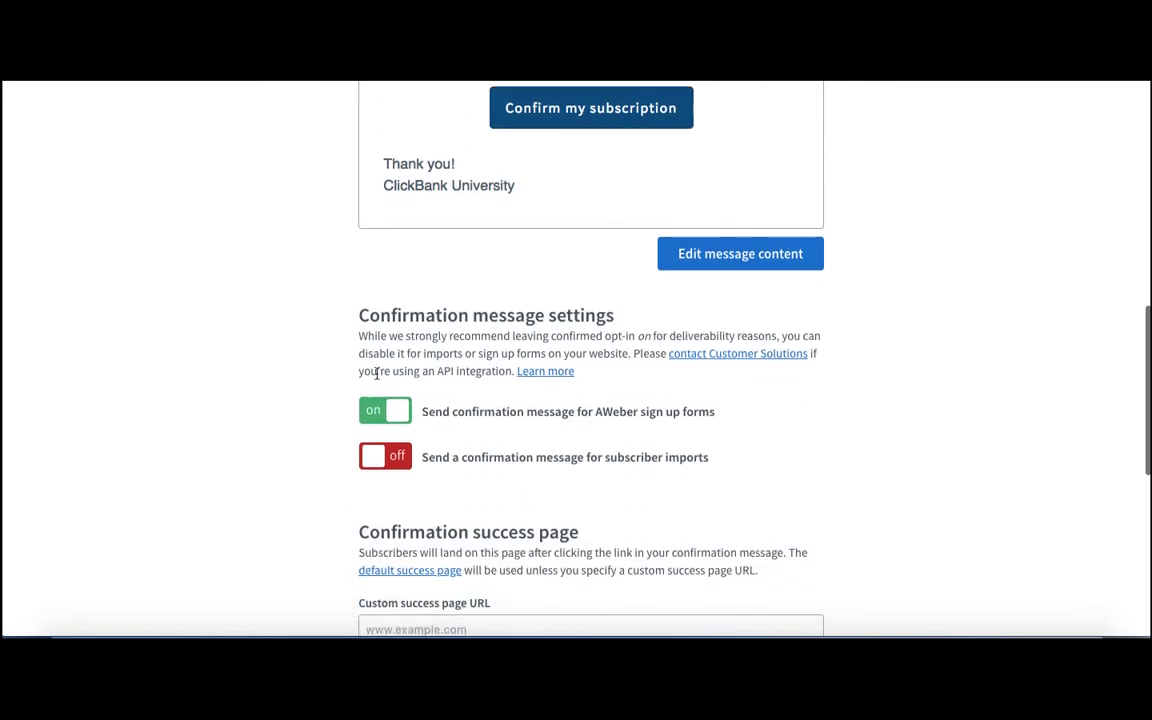
{"action": "left_click", "coordinate": [381, 418]}
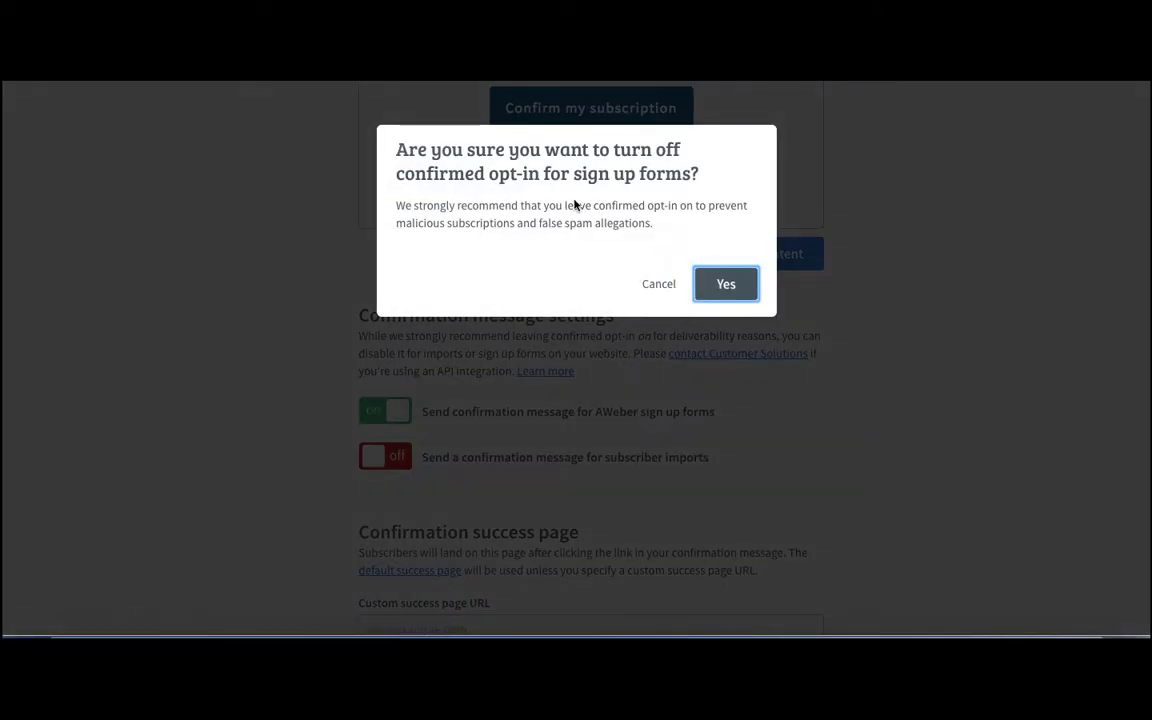
{"action": "left_click", "coordinate": [725, 285]}
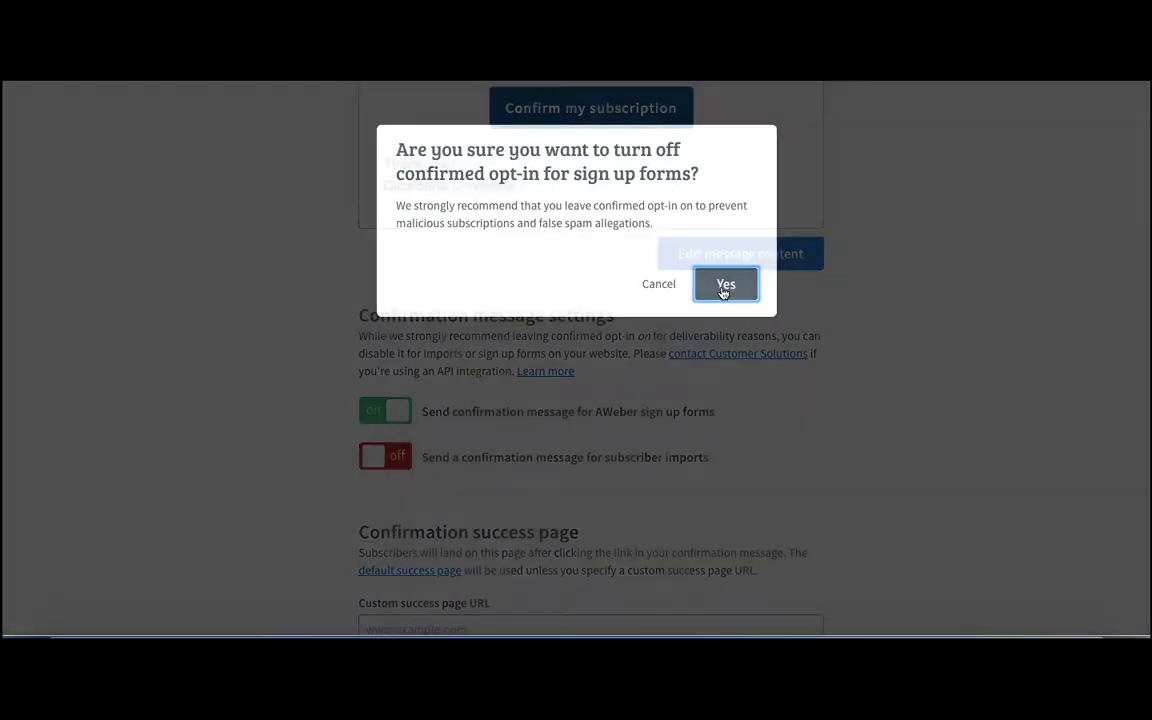
{"action": "scroll", "coordinate": [736, 418], "scroll_direction": "down", "scroll_amount": 5}
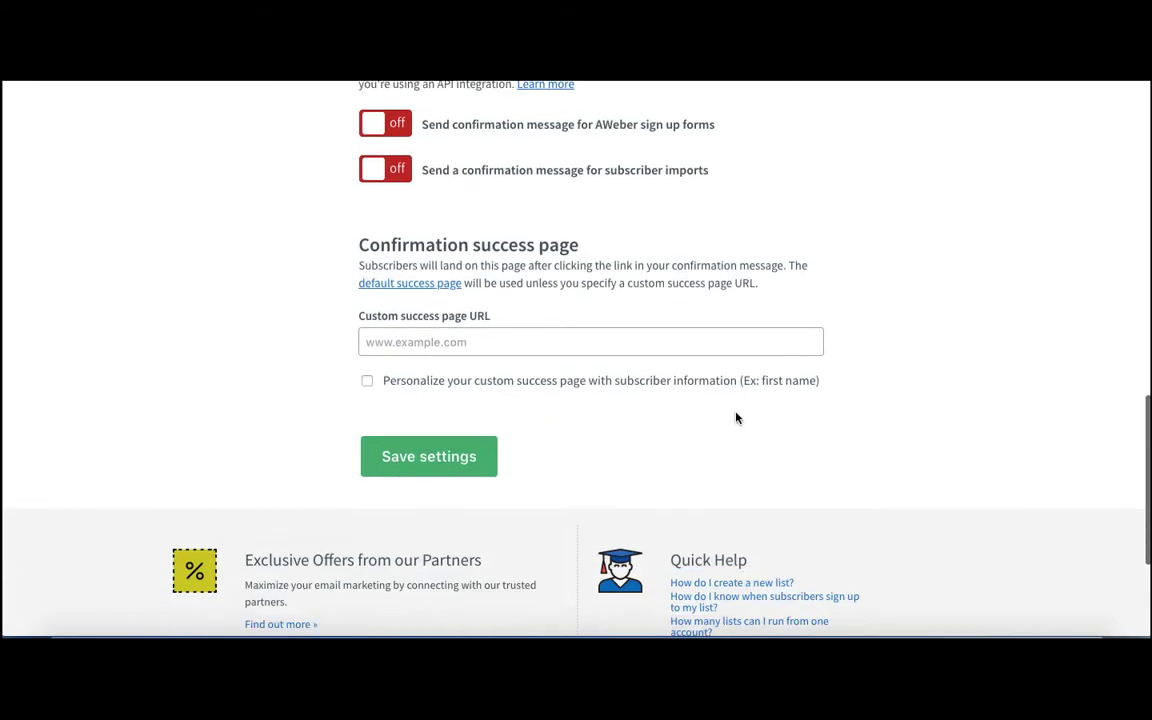
{"action": "left_click", "coordinate": [434, 286]}
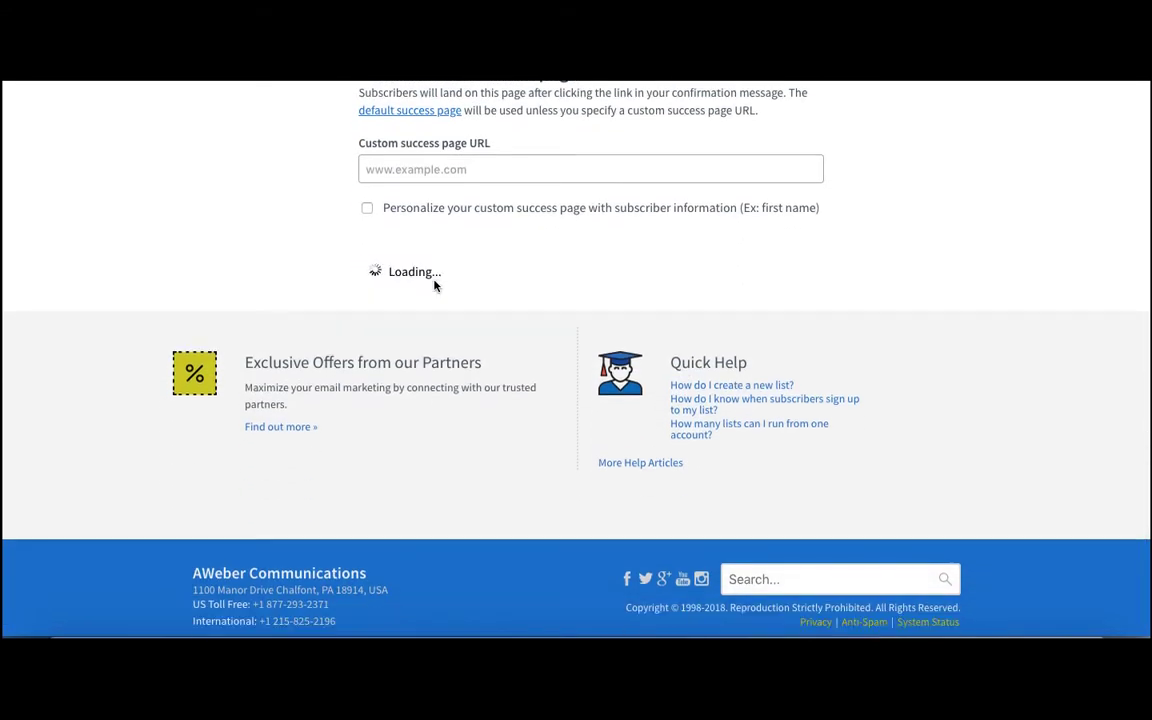
Open the Clickbank integration from the account's connected integrations.
{"action": "scroll", "coordinate": [615, 344], "scroll_direction": "up", "scroll_amount": 10}
{"action": "scroll", "coordinate": [615, 344], "scroll_direction": "up", "scroll_amount": 4}
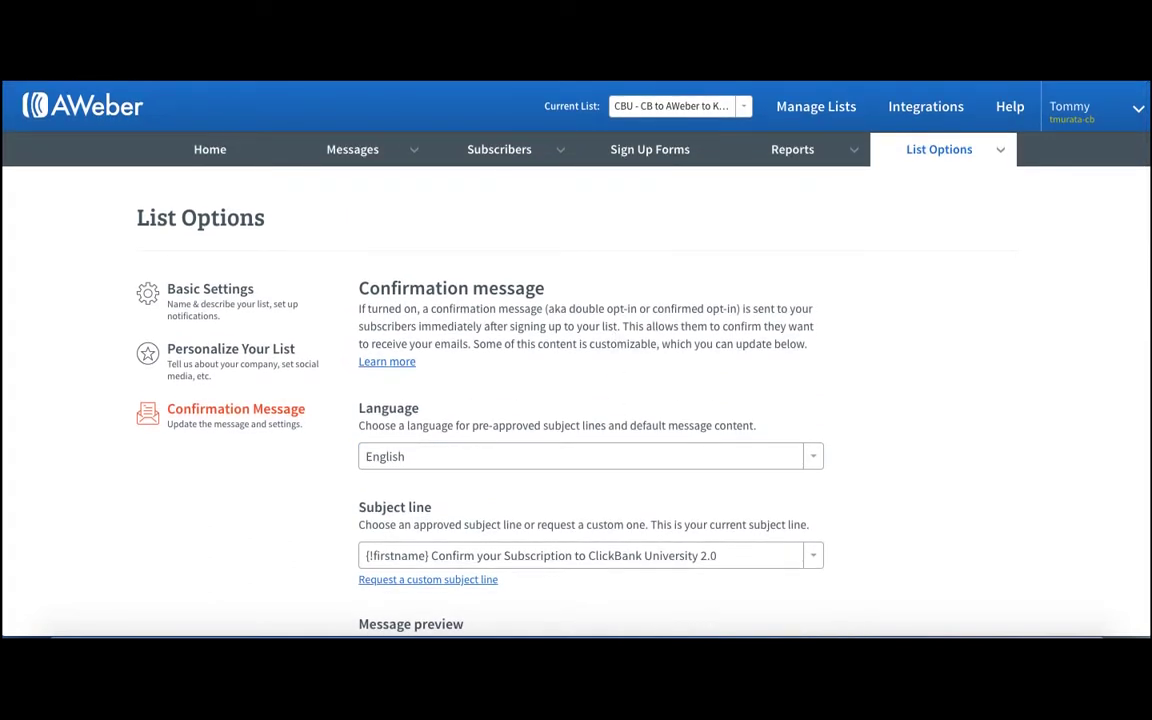
{"action": "left_click", "coordinate": [926, 106]}
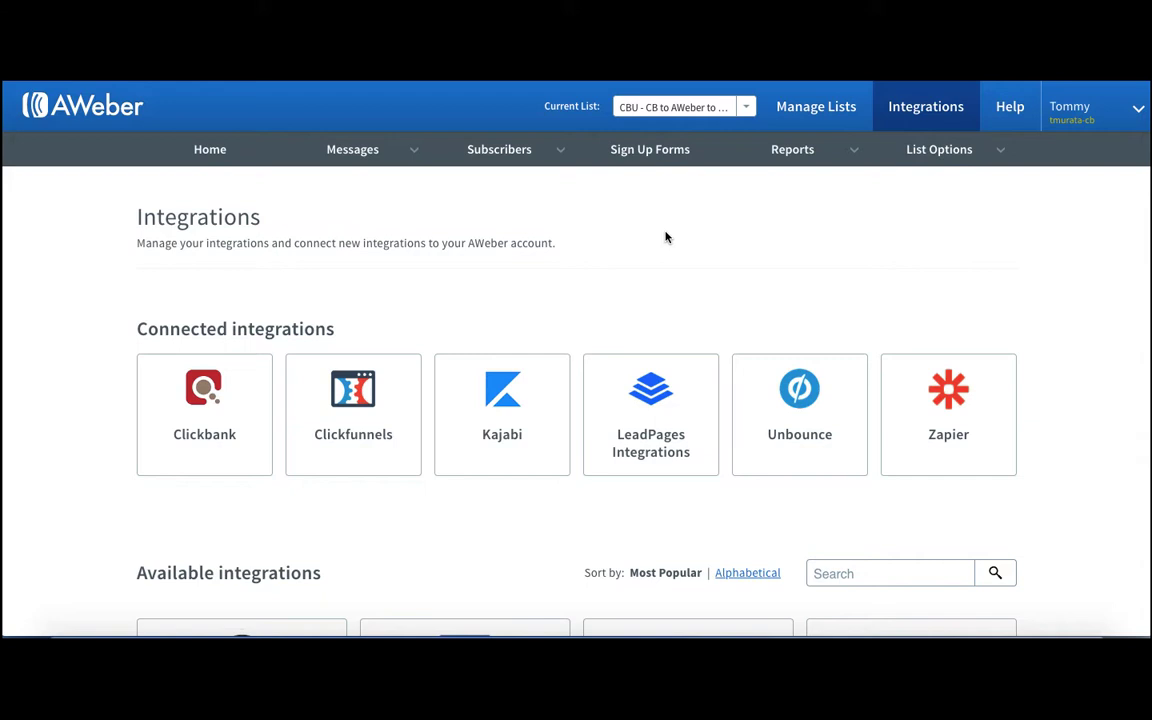
{"action": "left_click", "coordinate": [255, 411]}
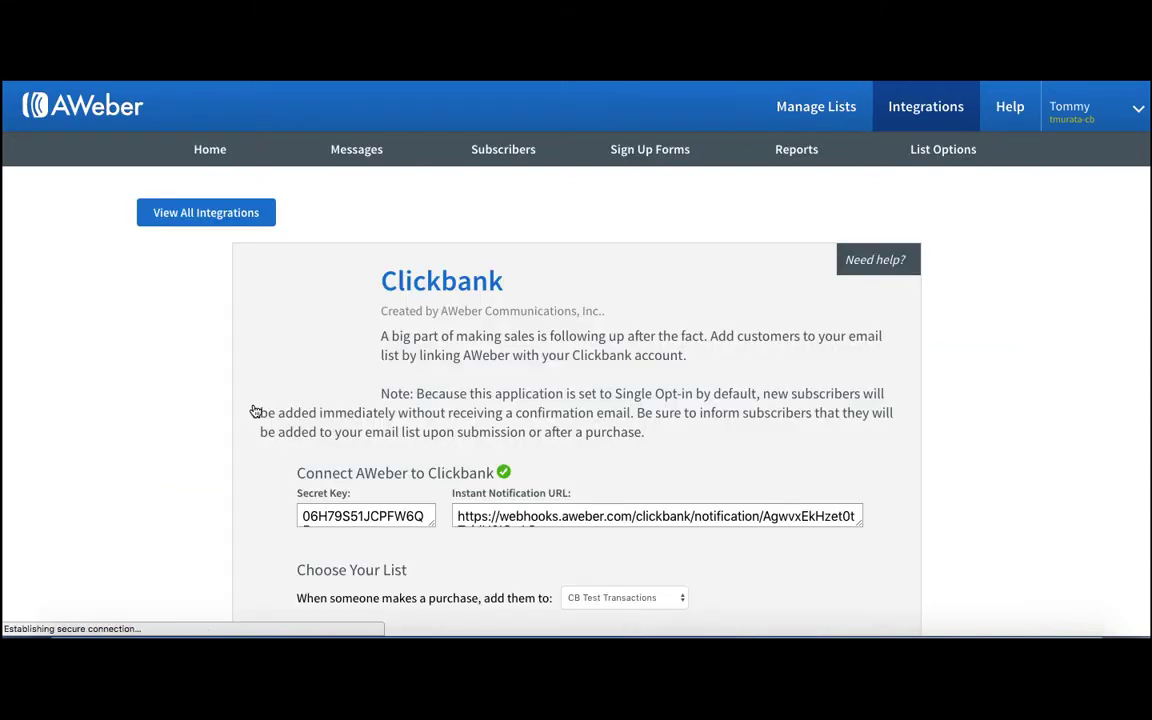
Enlarge the Secret Key and Instant Notification URL boxes of the Clickbank integration and select each one's contents in turn.
{"action": "scroll", "coordinate": [692, 394], "scroll_direction": "down", "scroll_amount": 3}
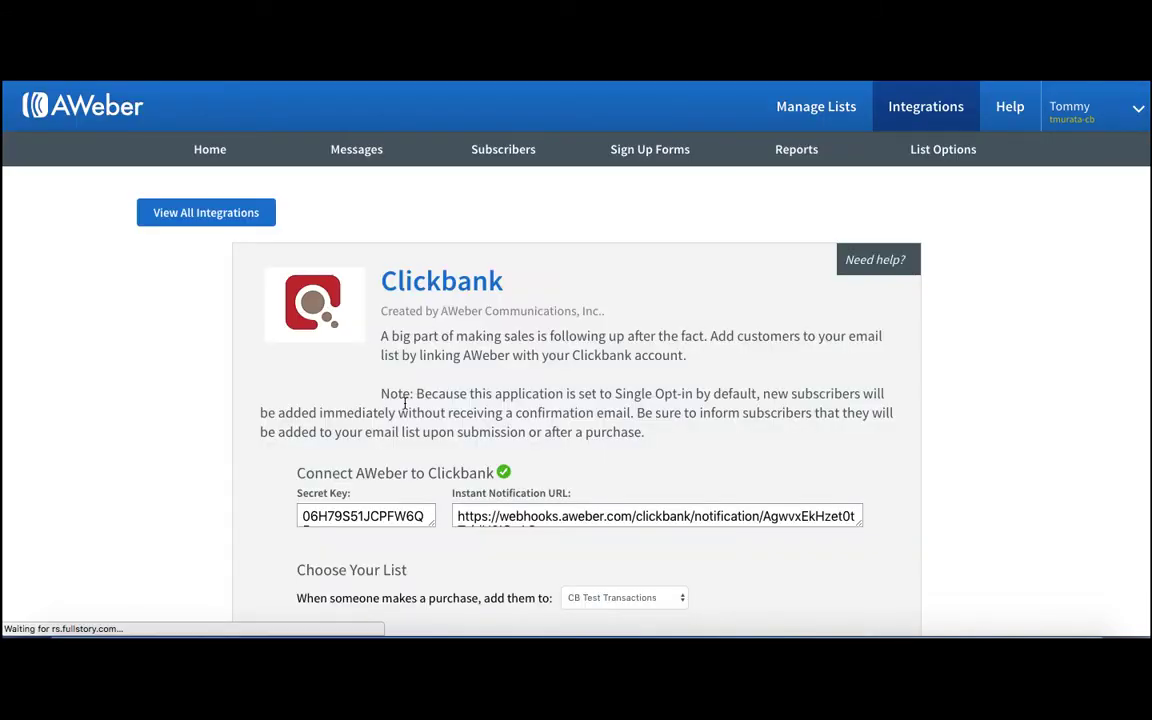
{"action": "scroll", "coordinate": [405, 408], "scroll_direction": "down", "scroll_amount": 3}
{"action": "scroll", "coordinate": [405, 408], "scroll_direction": "down", "scroll_amount": 1}
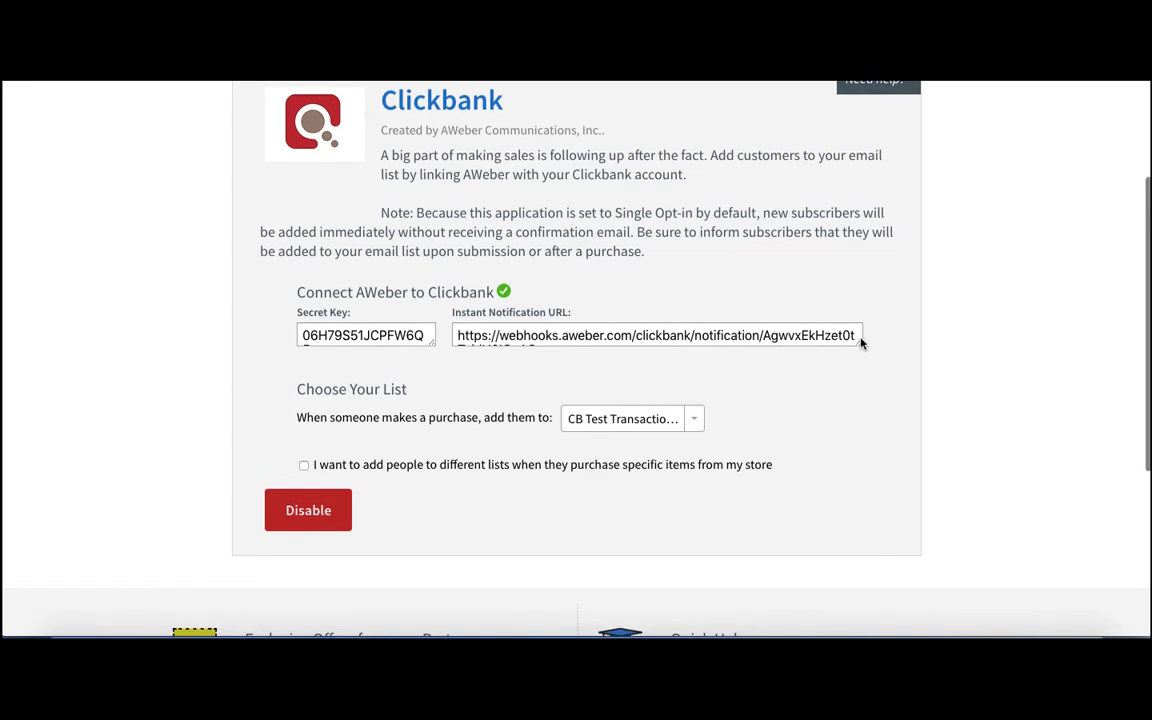
{"action": "left_click_drag", "start_coordinate": [859, 345], "coordinate": [862, 376]}
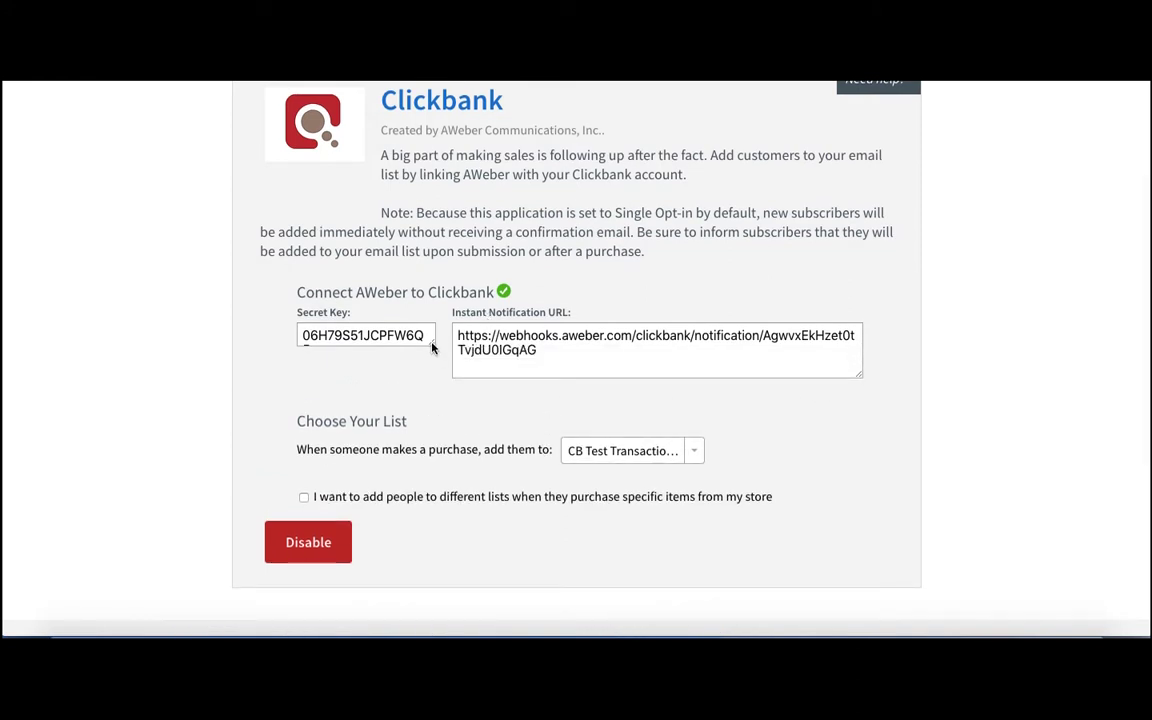
{"action": "left_click_drag", "start_coordinate": [433, 341], "coordinate": [434, 372]}
{"action": "triple_click", "coordinate": [433, 371]}
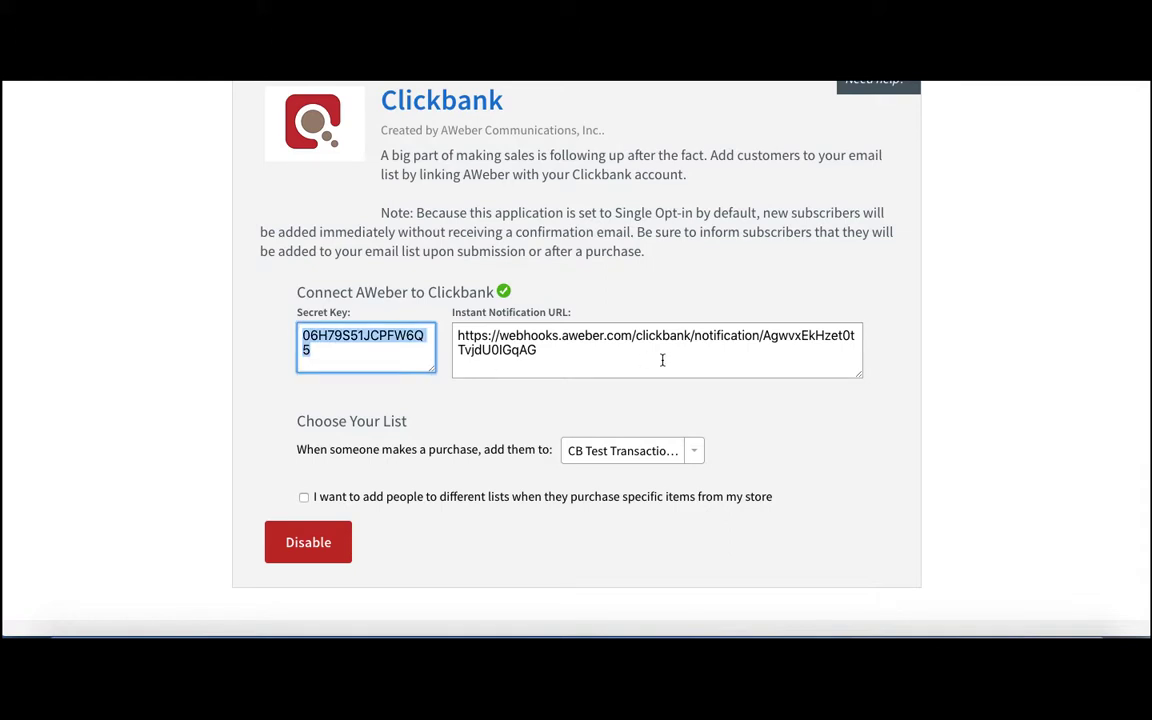
{"action": "scroll", "coordinate": [662, 360], "scroll_direction": "up", "scroll_amount": 2}
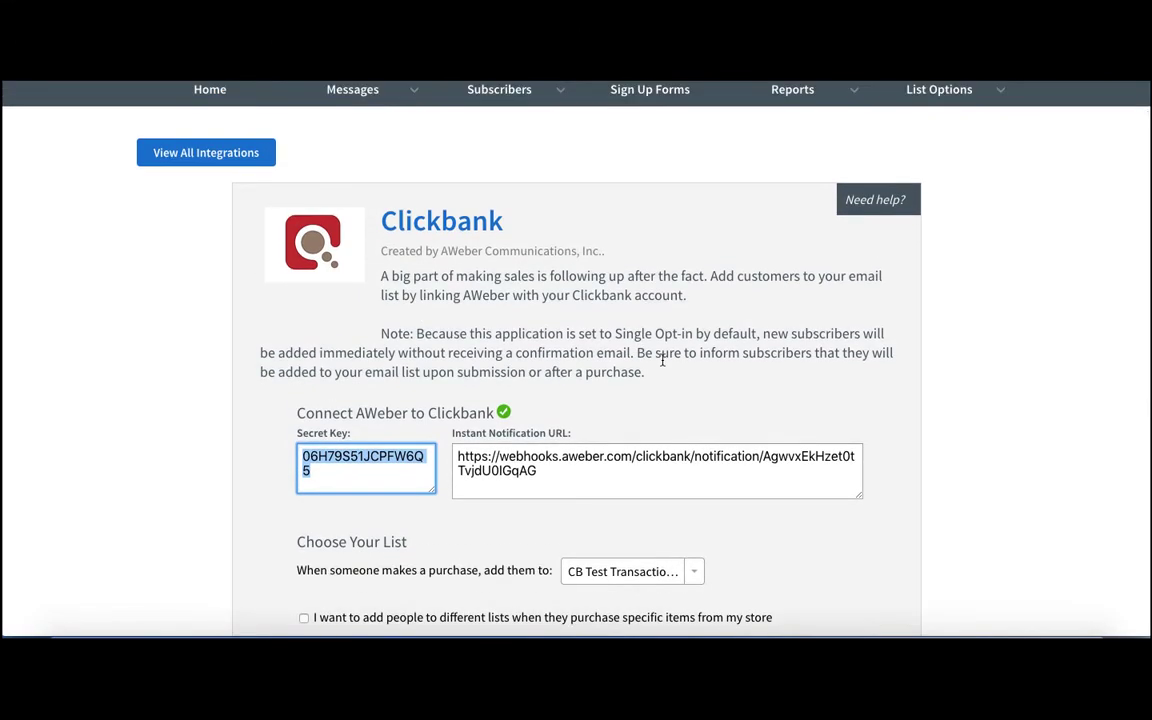
{"action": "triple_click", "coordinate": [677, 462]}
{"action": "scroll", "coordinate": [668, 462], "scroll_direction": "down", "scroll_amount": 3}
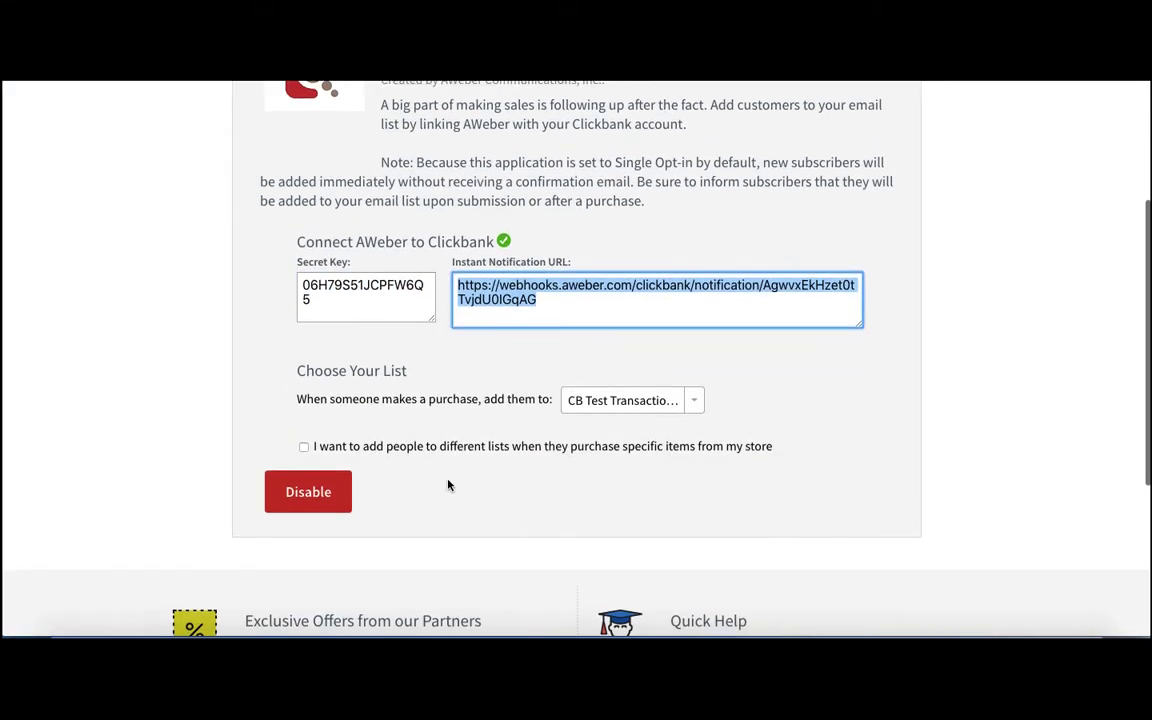
{"action": "scroll", "coordinate": [597, 442], "scroll_direction": "up", "scroll_amount": 1}
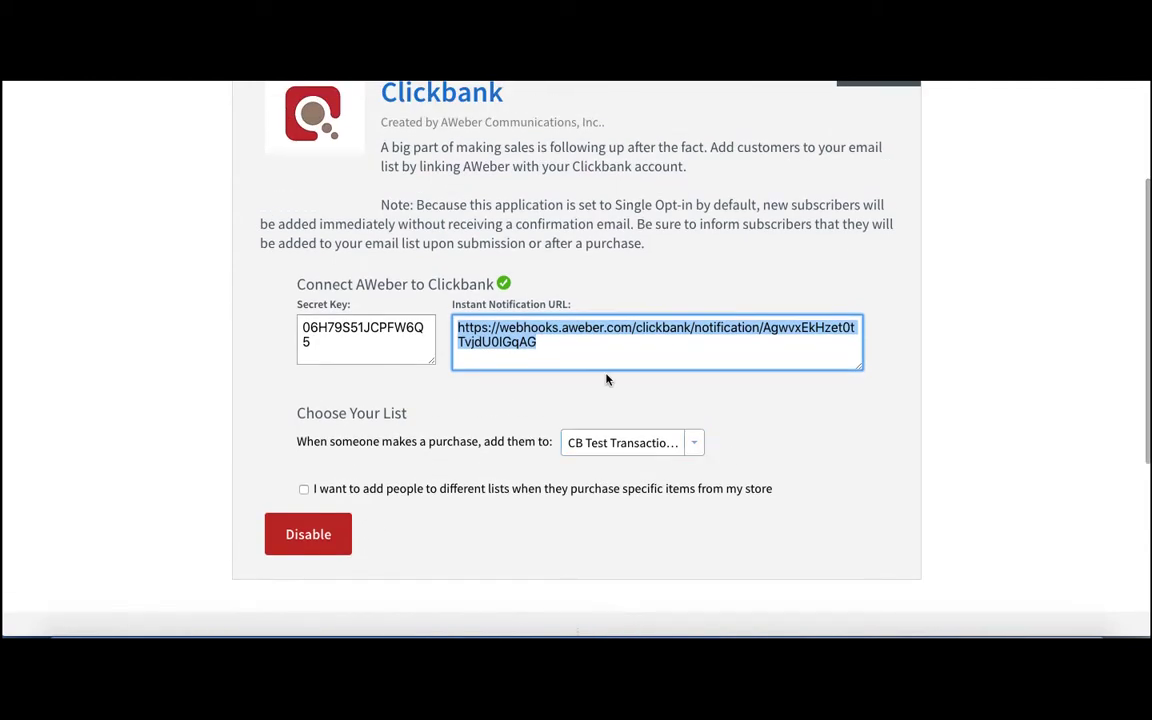
{"action": "scroll", "coordinate": [607, 380], "scroll_direction": "up", "scroll_amount": 3}
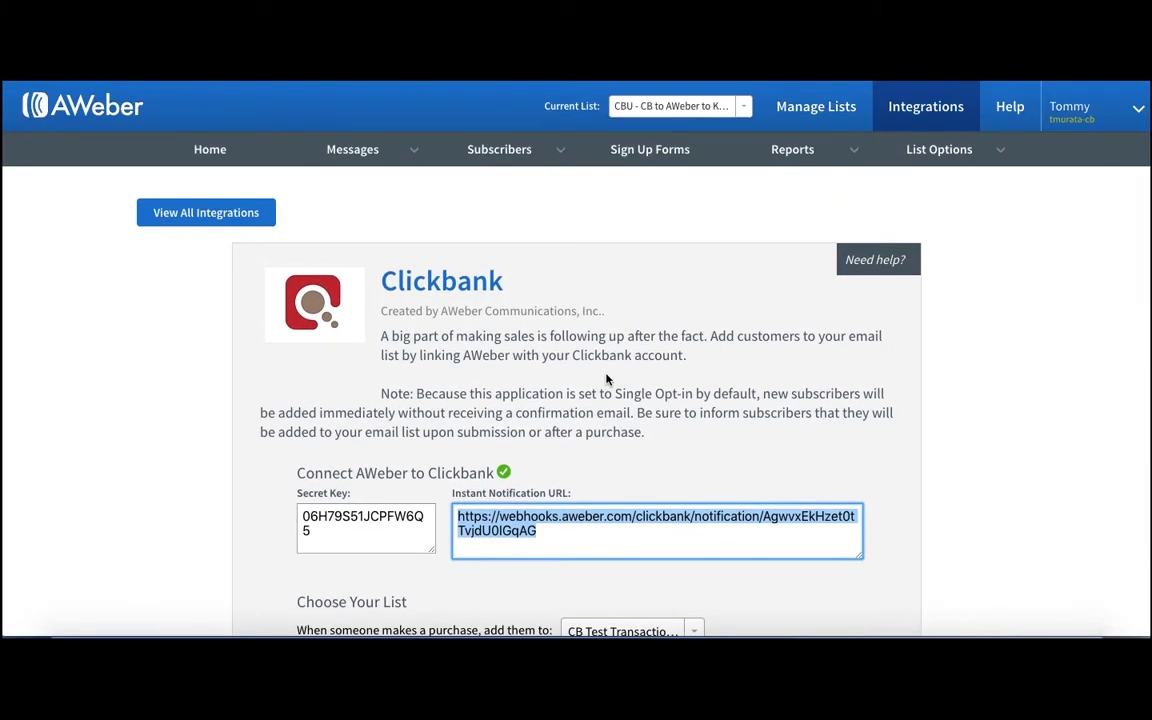
Set the Clickbank integration to add purchasers to the list "CBU - CB to AWeber to Kajabi".
{"action": "scroll", "coordinate": [663, 501], "scroll_direction": "down", "scroll_amount": 4}
{"action": "left_click", "coordinate": [688, 406]}
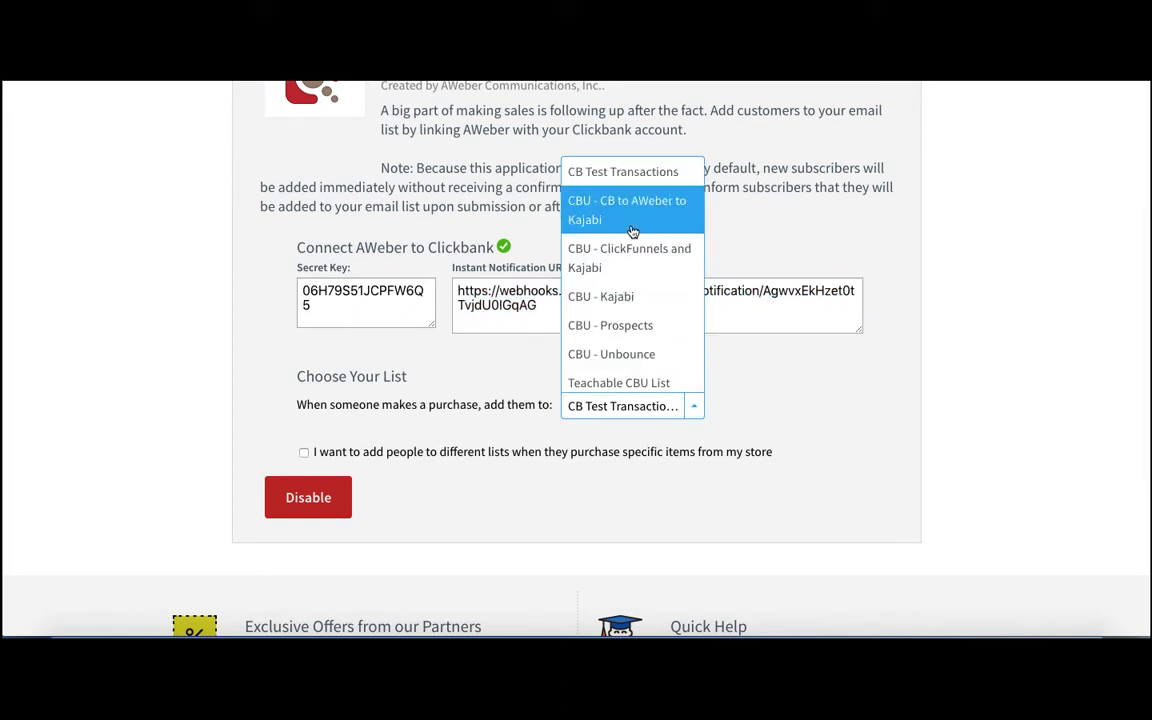
{"action": "left_click", "coordinate": [632, 231]}
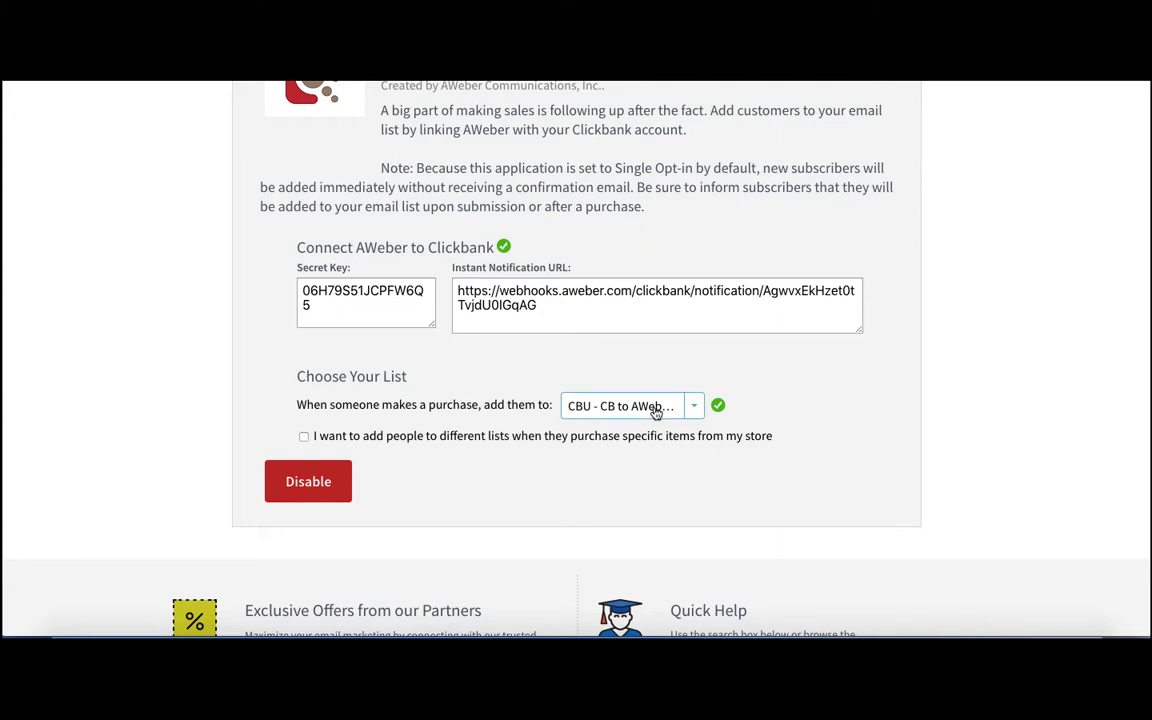
{"action": "scroll", "coordinate": [694, 378], "scroll_direction": "up", "scroll_amount": 1}
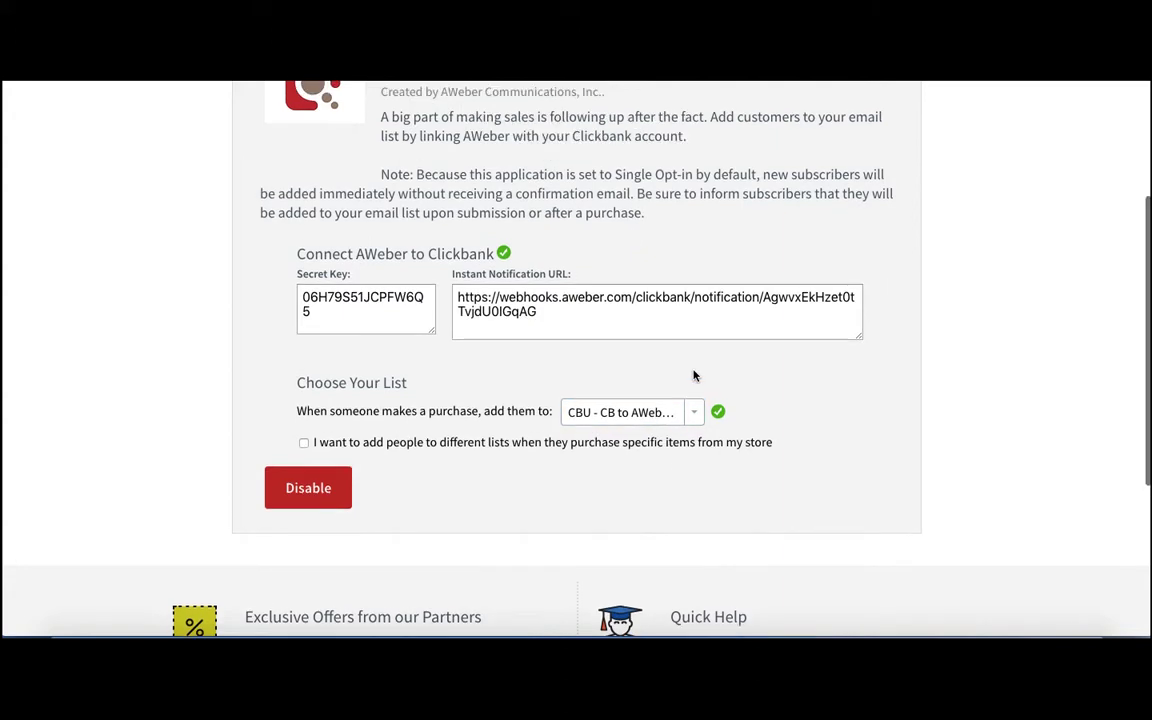
{"action": "left_click", "coordinate": [692, 420]}
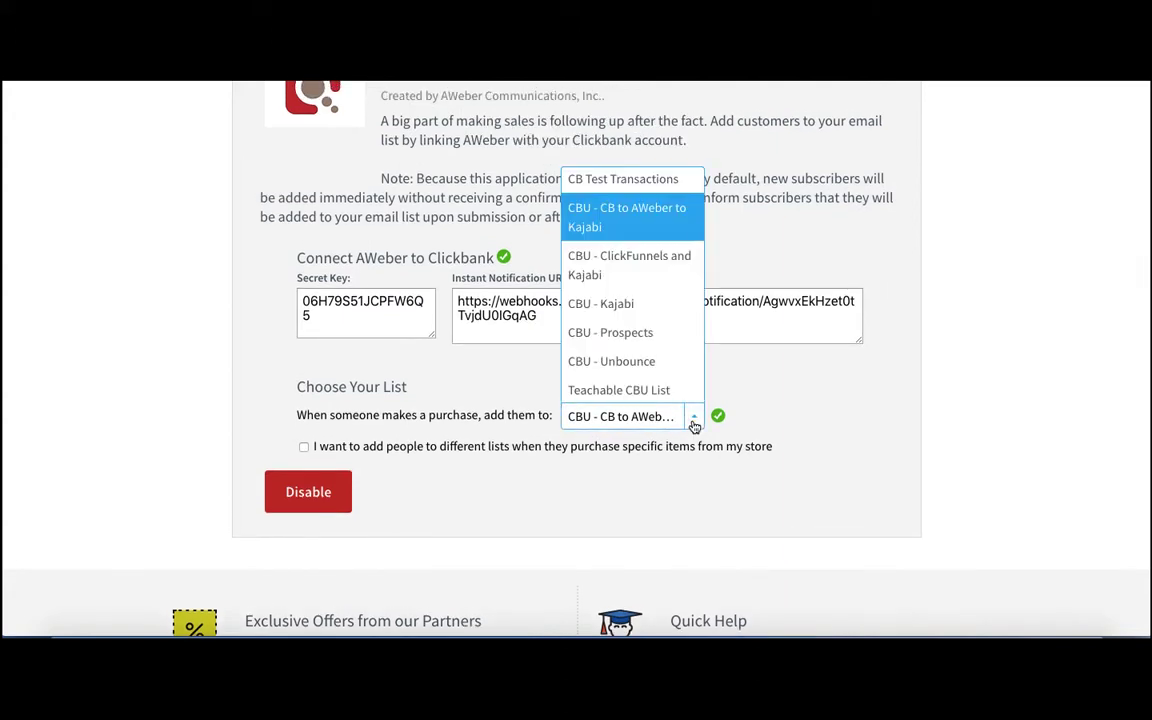
{"action": "left_click", "coordinate": [624, 232]}
{"action": "scroll", "coordinate": [725, 290], "scroll_direction": "up", "scroll_amount": 3}
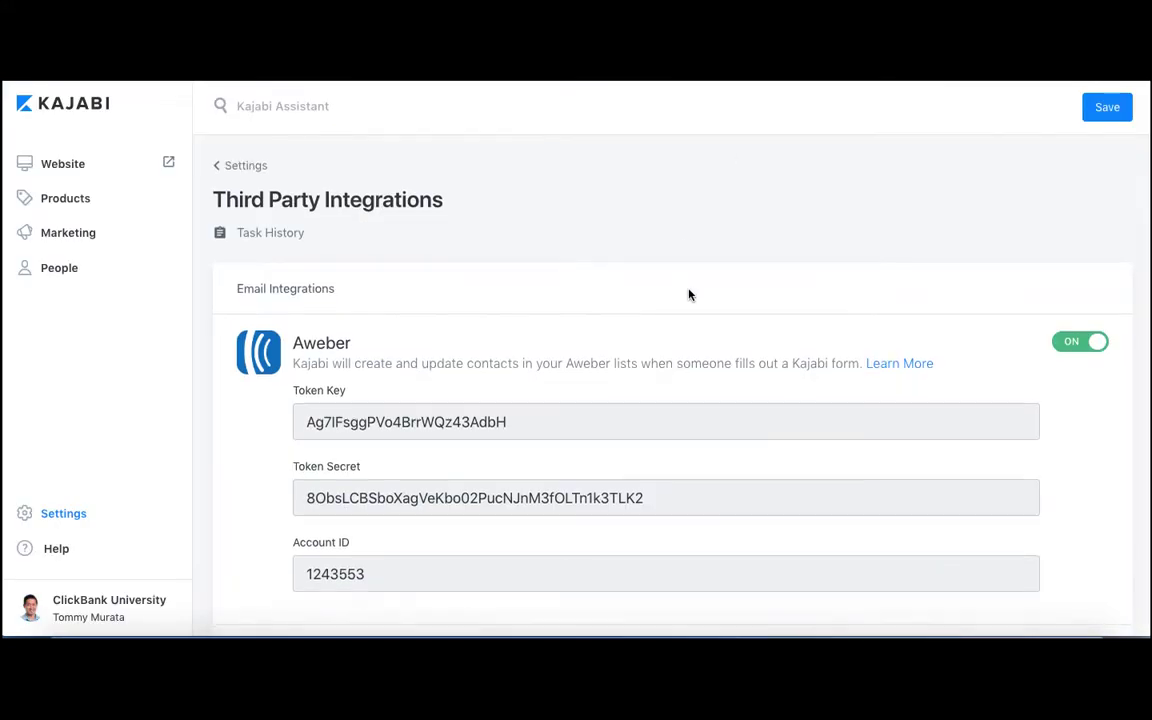
Switch to Kajabi's Third Party Integrations settings and check the Aweber email integration's status and connection fields.
{"action": "scroll", "coordinate": [689, 295], "scroll_direction": "down", "scroll_amount": 3}
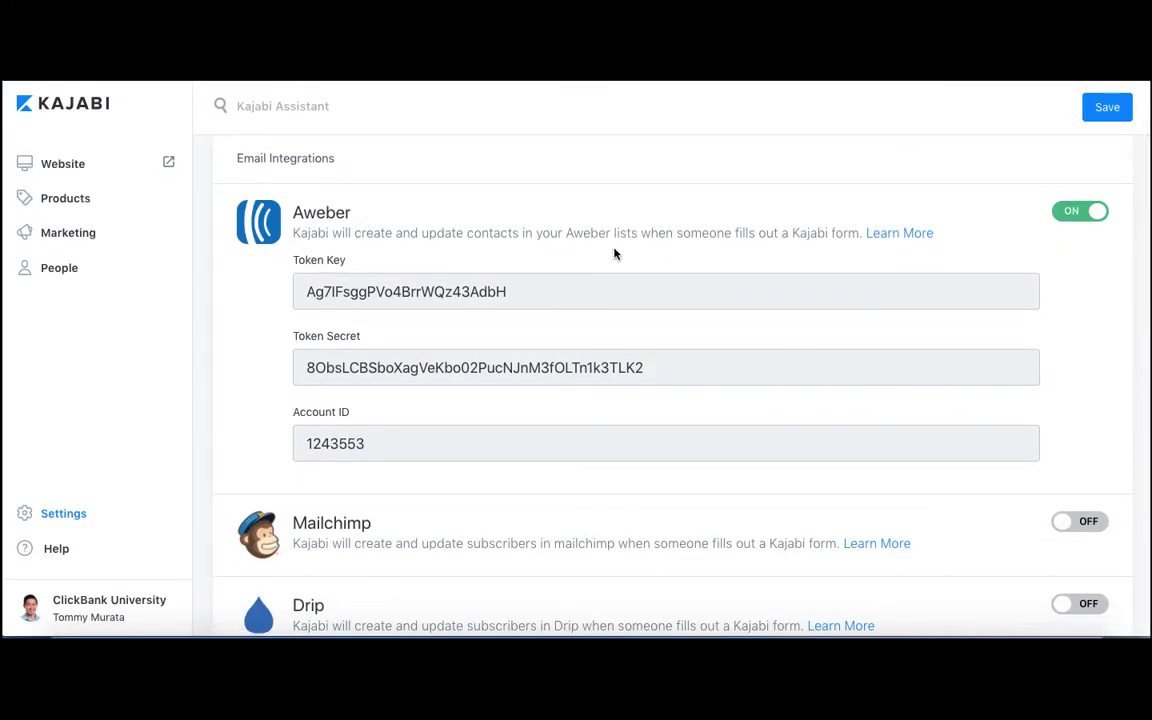
{"action": "scroll", "coordinate": [718, 254], "scroll_direction": "up", "scroll_amount": 1}
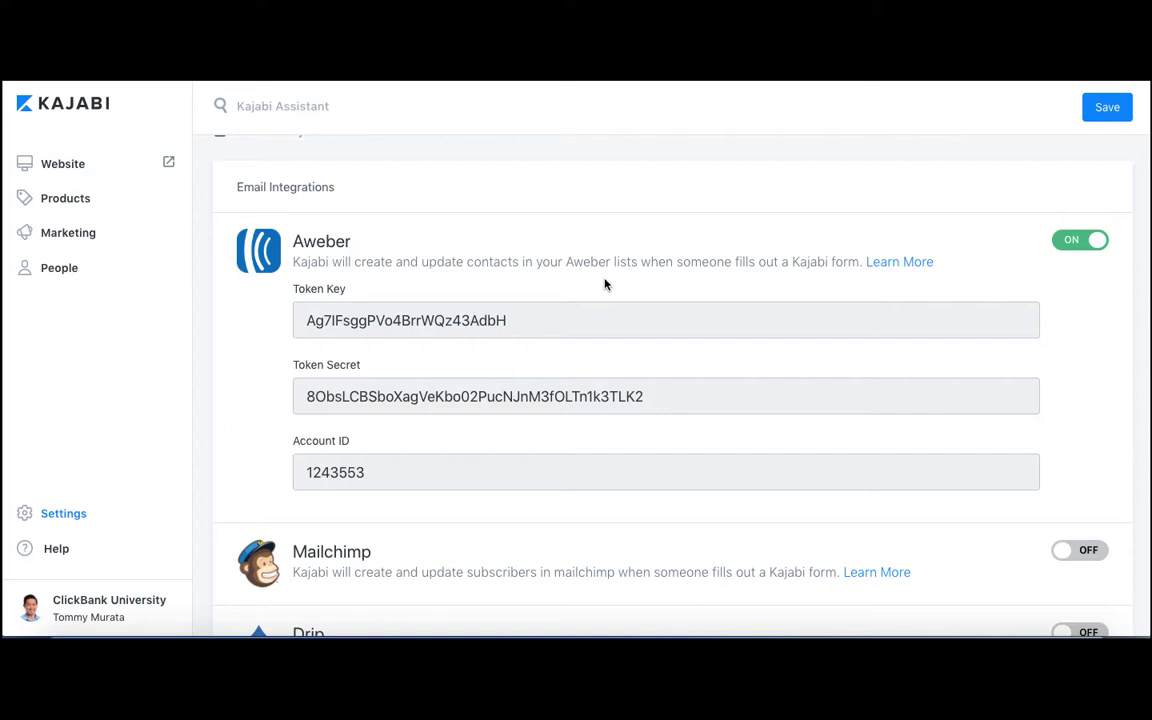
{"action": "scroll", "coordinate": [604, 284], "scroll_direction": "down", "scroll_amount": 15}
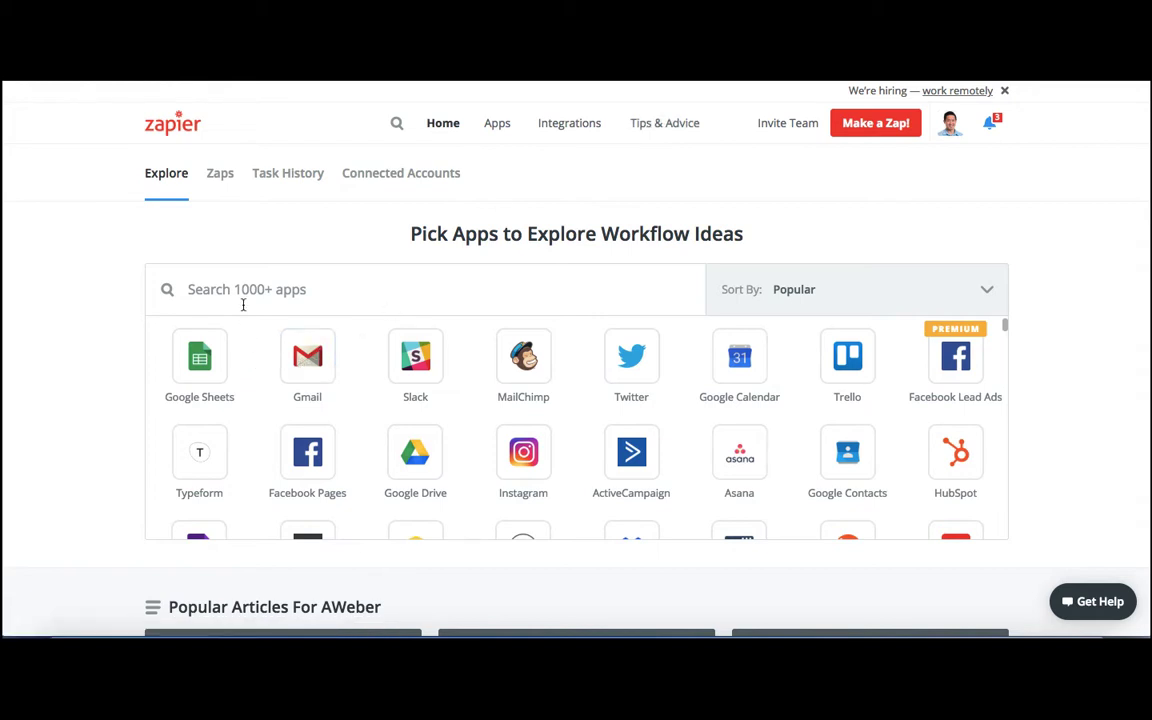
Switch to Zapier and search for and select Kajabi and AWeber as the apps to explore workflow ideas for.
{"action": "scroll", "coordinate": [242, 305], "scroll_direction": "down", "scroll_amount": 2}
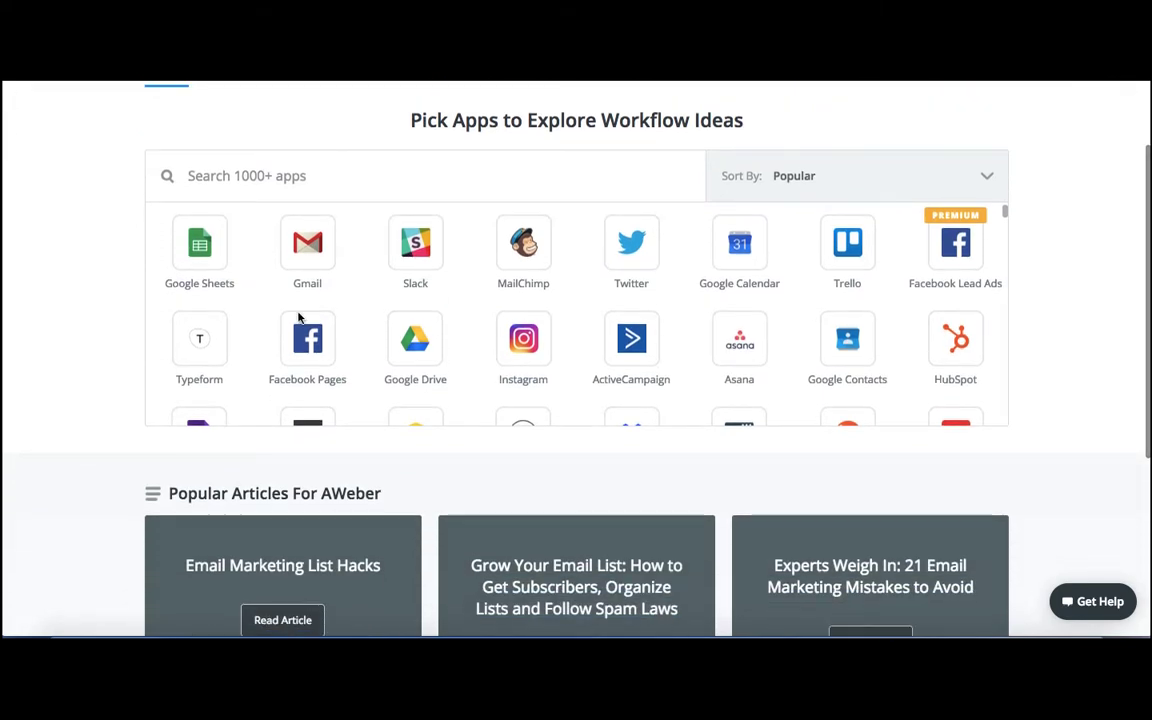
{"action": "scroll", "coordinate": [428, 333], "scroll_direction": "down", "scroll_amount": 1}
{"action": "scroll", "coordinate": [429, 330], "scroll_direction": "down", "scroll_amount": 3}
{"action": "scroll", "coordinate": [429, 332], "scroll_direction": "up", "scroll_amount": 5}
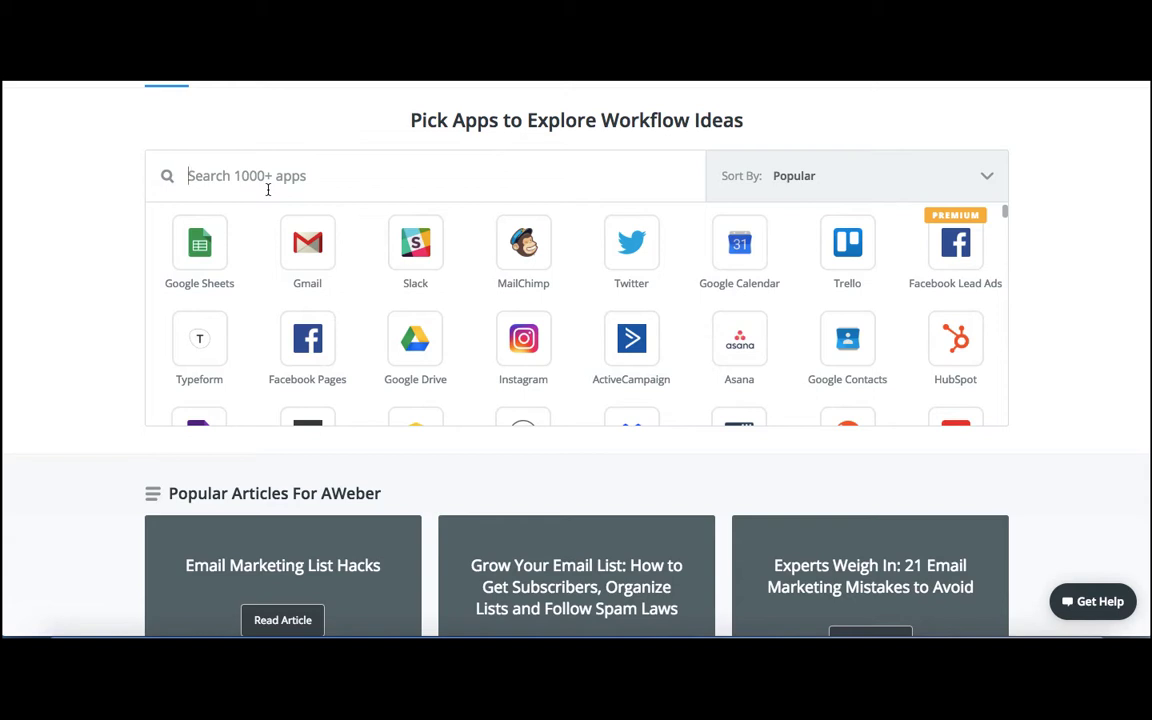
{"action": "type", "text": "kajabi"}
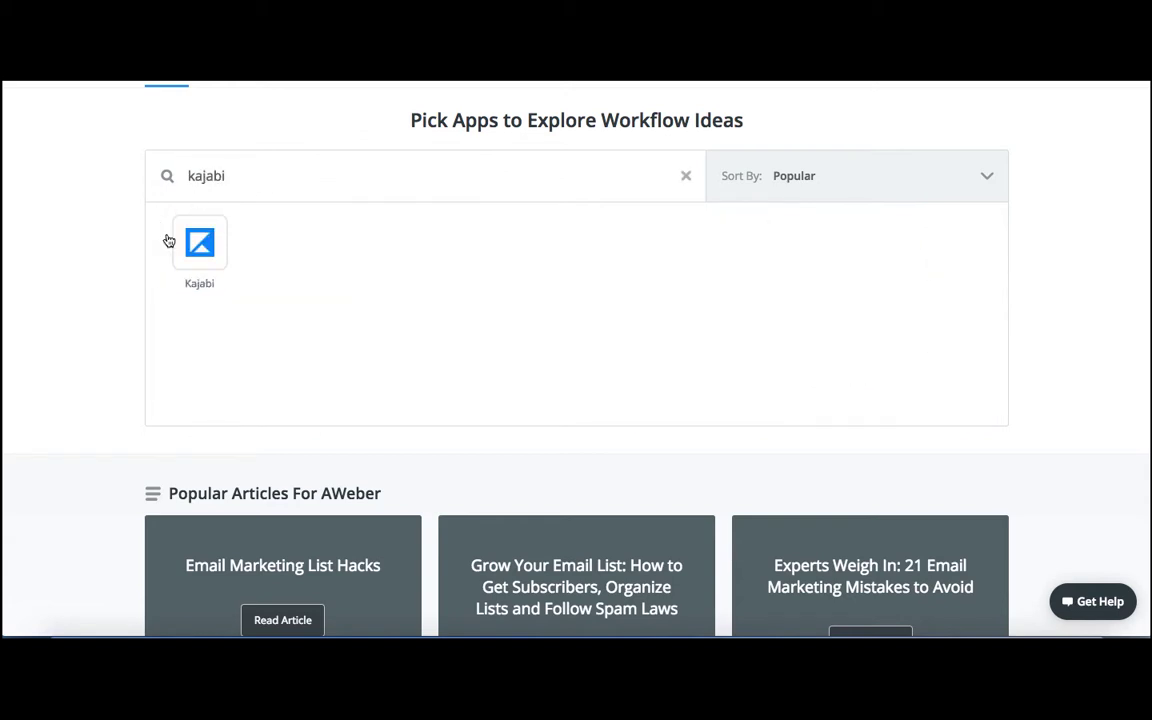
{"action": "left_click", "coordinate": [199, 255]}
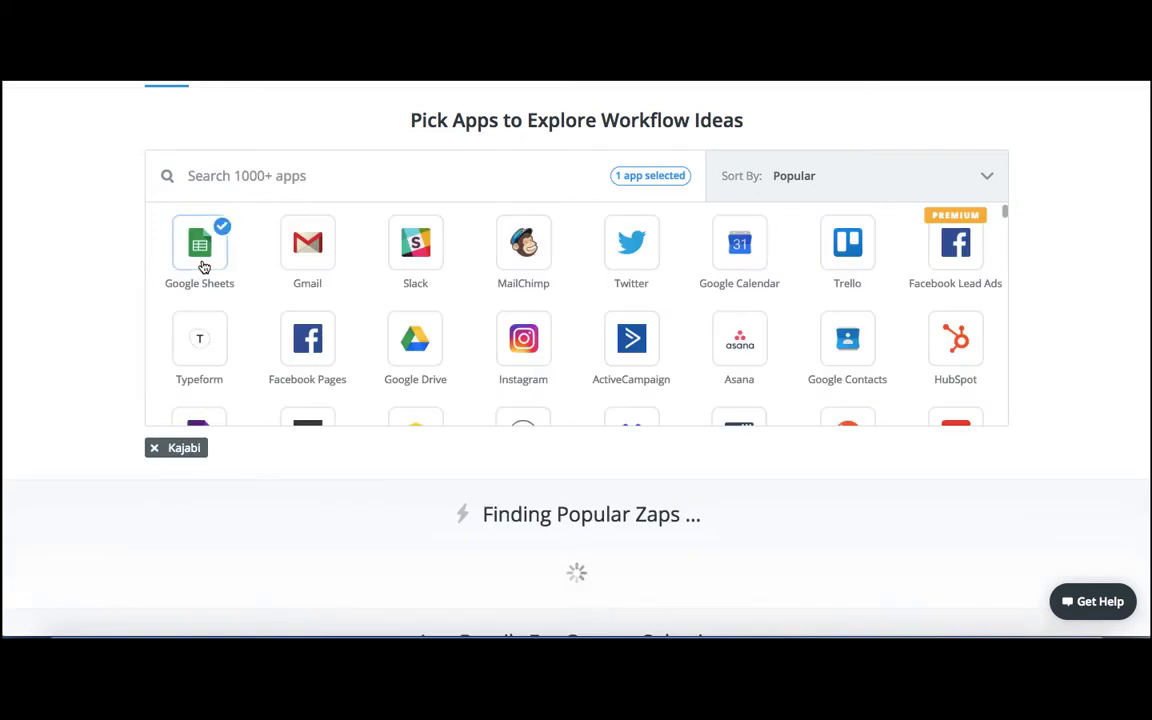
{"action": "left_click", "coordinate": [267, 178]}
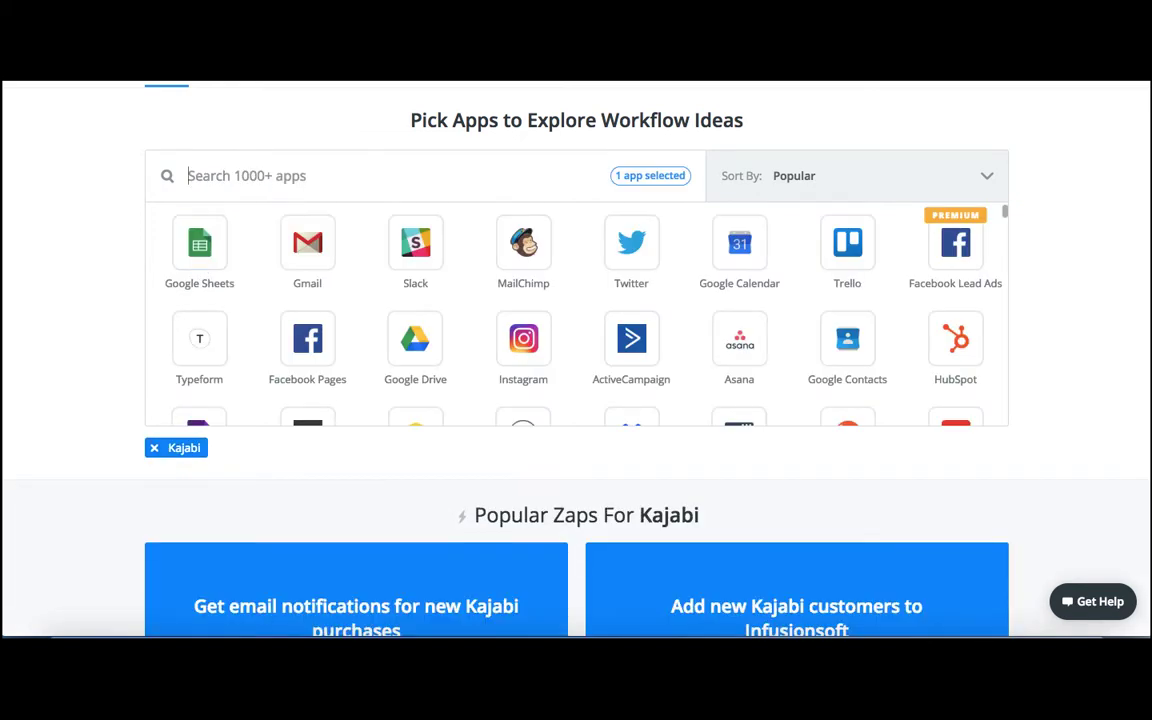
{"action": "type", "text": "aweber"}
{"action": "left_click", "coordinate": [200, 243]}
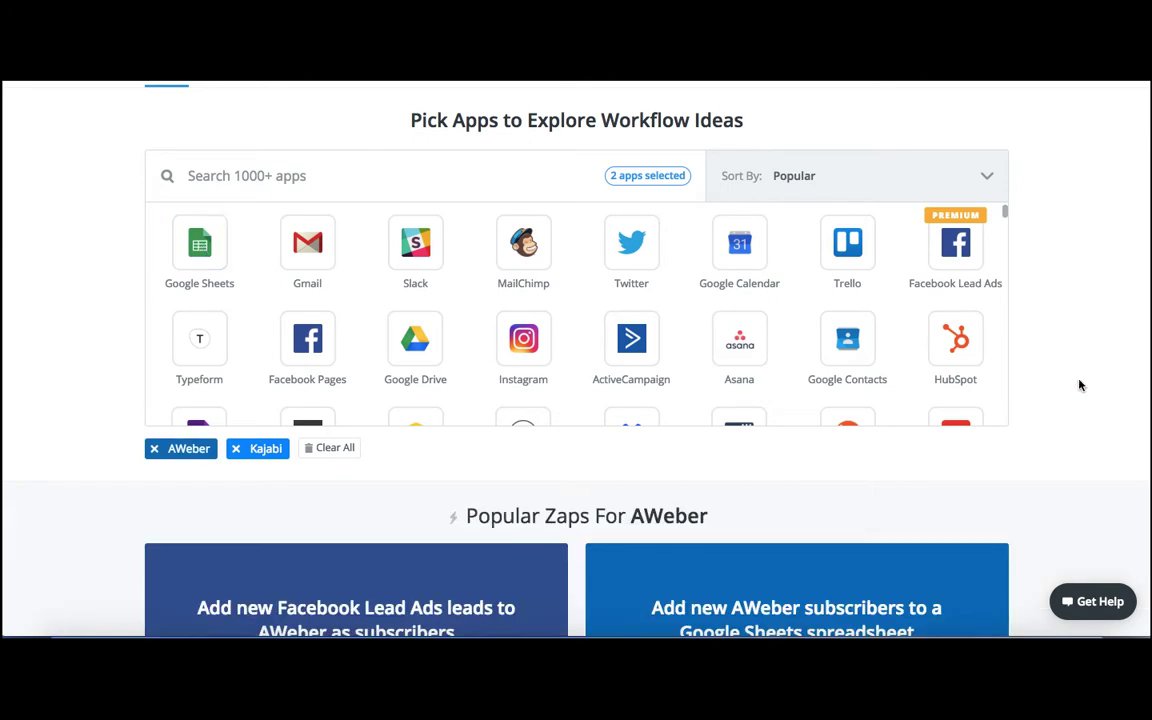
Browse the popular Zaps for AWeber and Kajabi for one that connects the two apps.
{"action": "scroll", "coordinate": [1079, 385], "scroll_direction": "down", "scroll_amount": 2}
{"action": "scroll", "coordinate": [1079, 385], "scroll_direction": "down", "scroll_amount": 2}
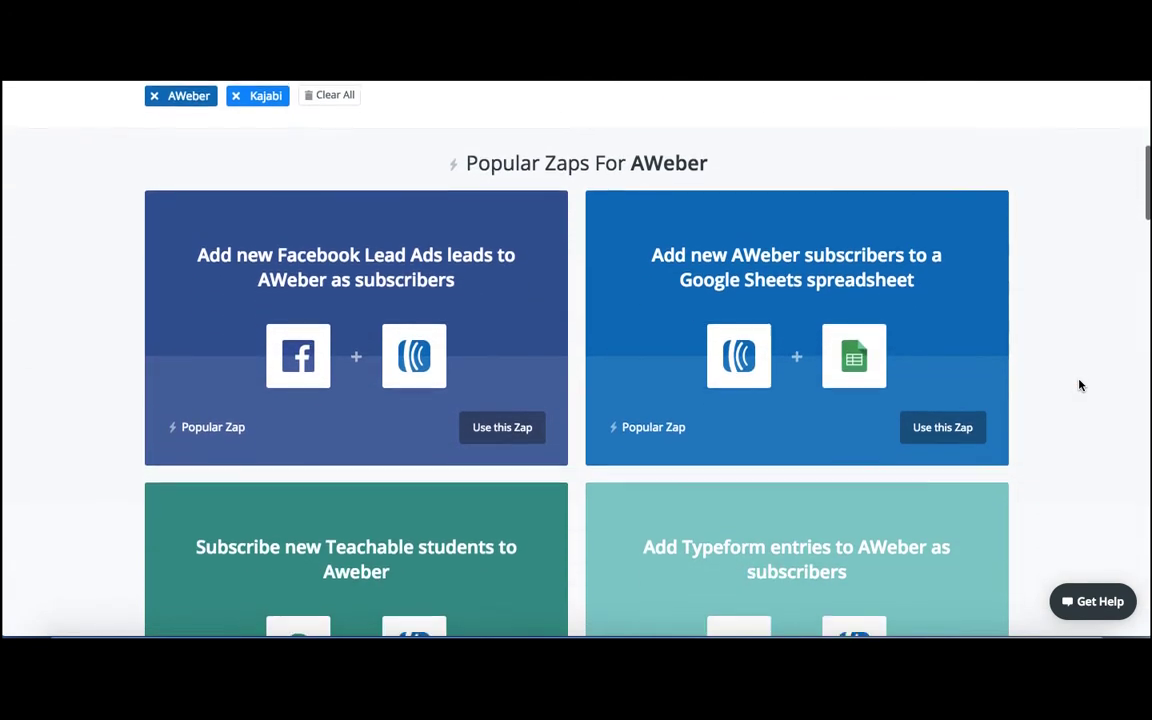
{"action": "scroll", "coordinate": [1079, 385], "scroll_direction": "down", "scroll_amount": 2}
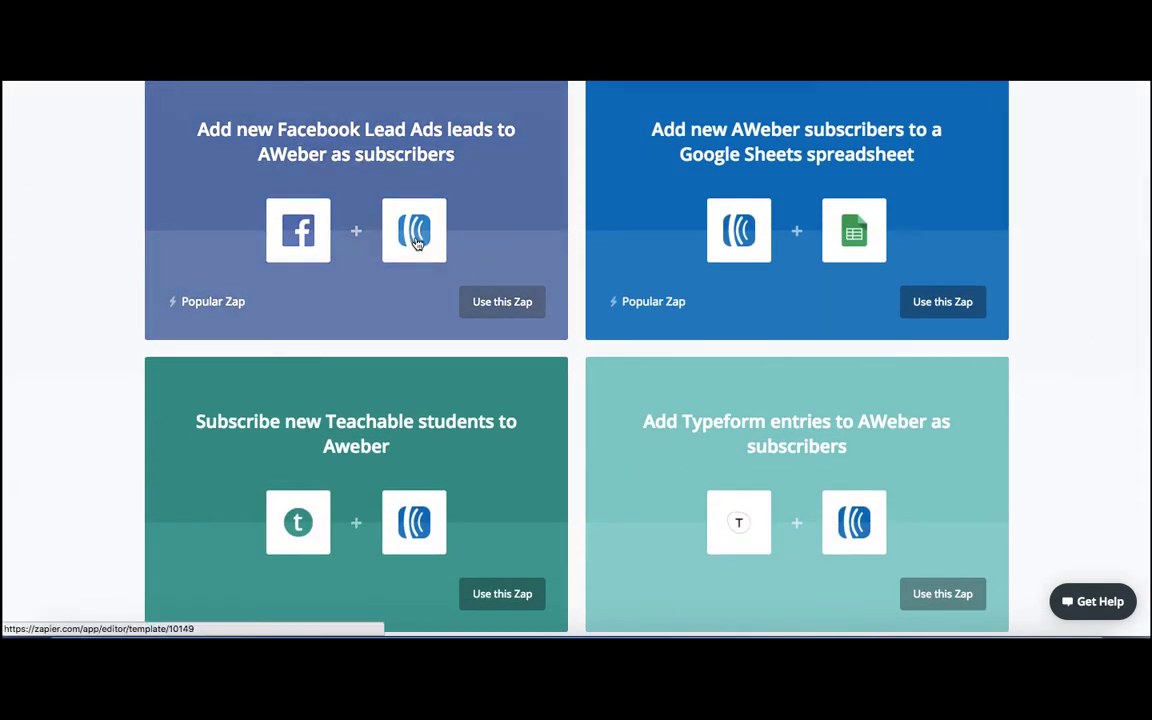
{"action": "scroll", "coordinate": [874, 528], "scroll_direction": "down", "scroll_amount": 4}
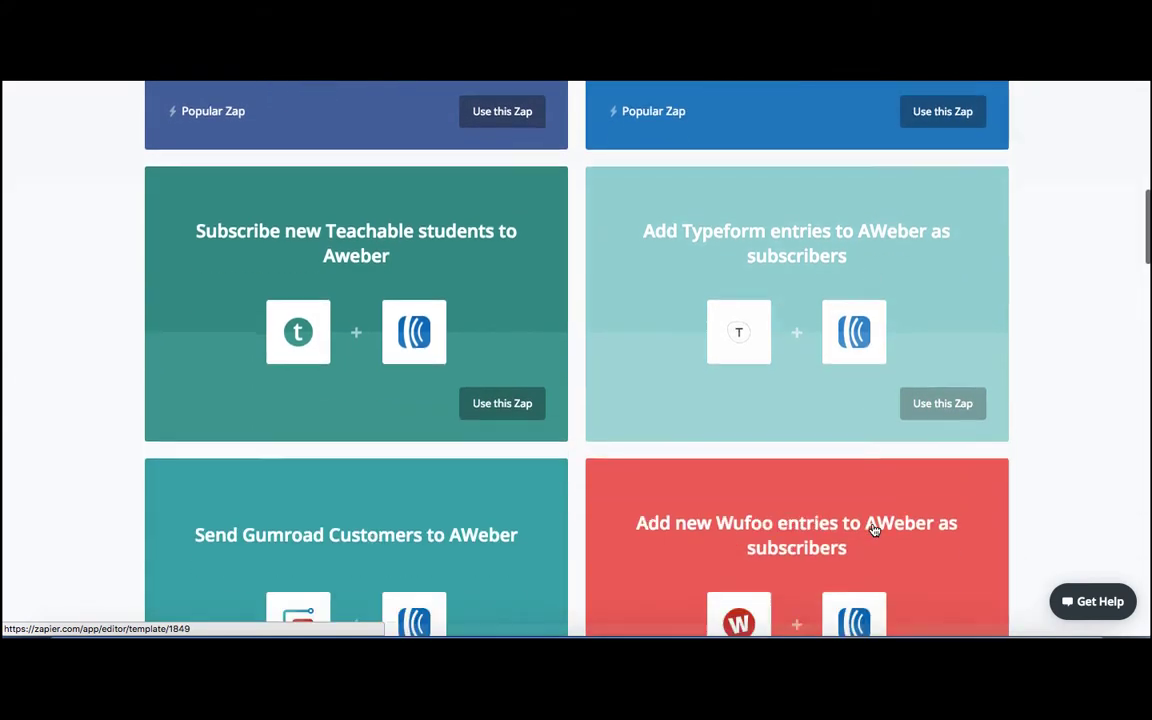
{"action": "scroll", "coordinate": [874, 530], "scroll_direction": "down", "scroll_amount": 4}
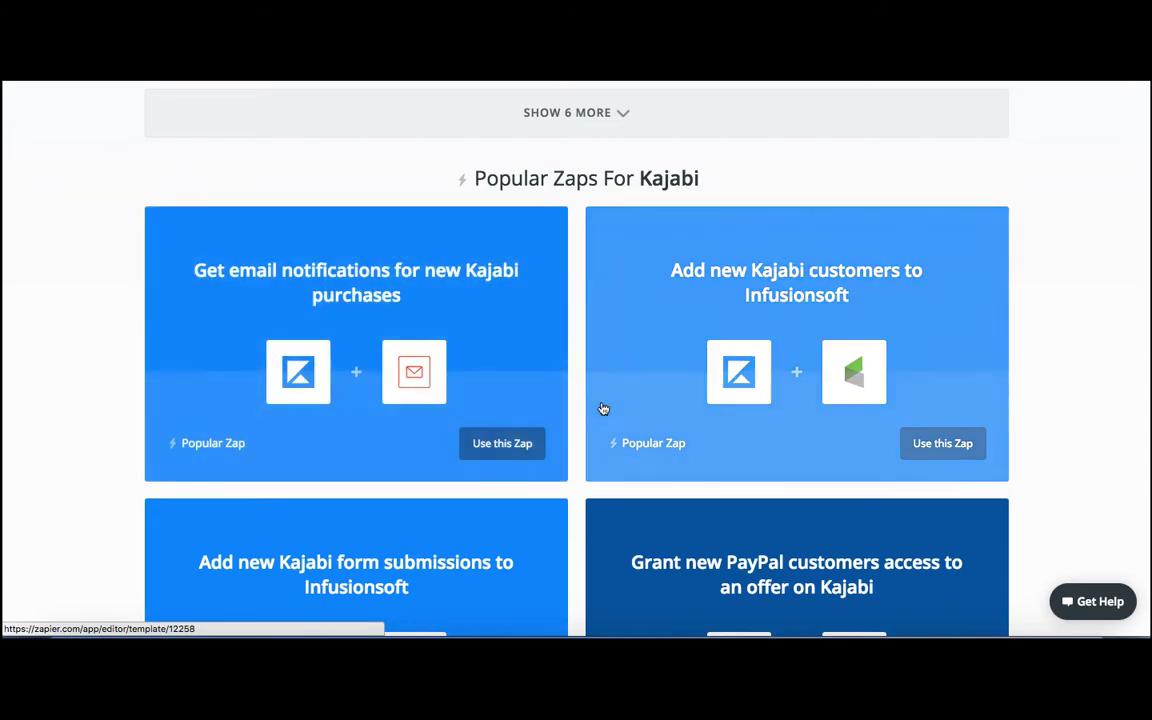
{"action": "scroll", "coordinate": [603, 406], "scroll_direction": "down", "scroll_amount": 5}
{"action": "scroll", "coordinate": [603, 406], "scroll_direction": "up", "scroll_amount": 15}
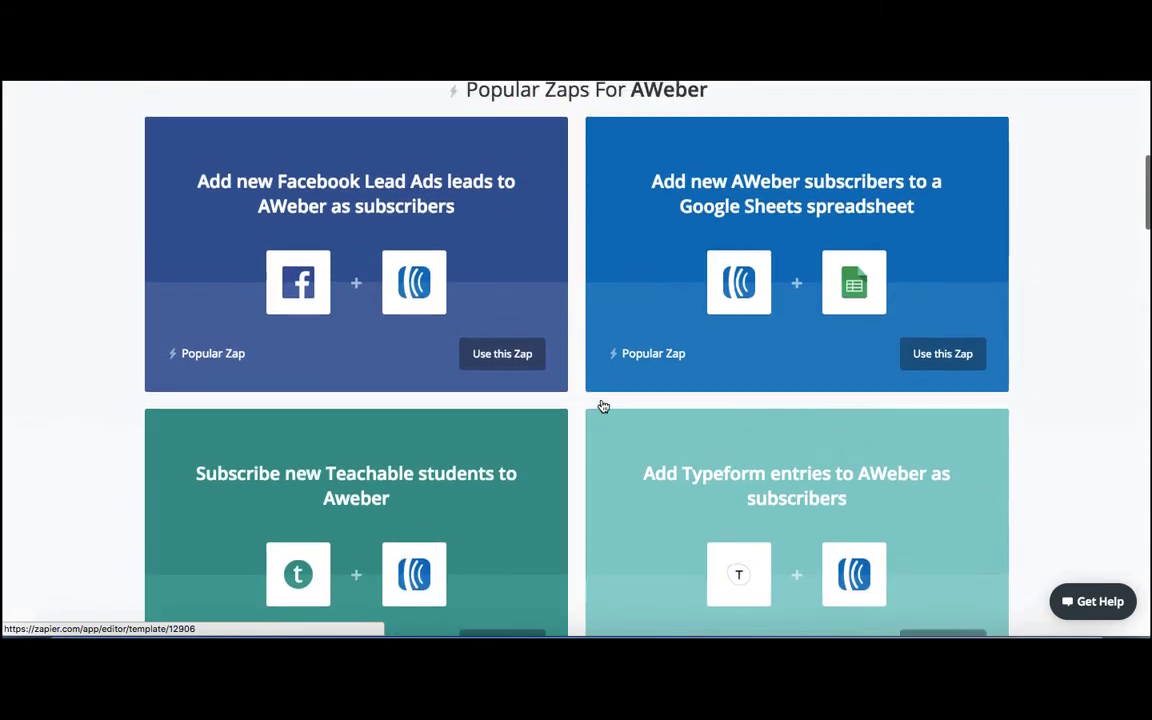
{"action": "scroll", "coordinate": [603, 406], "scroll_direction": "up", "scroll_amount": 3}
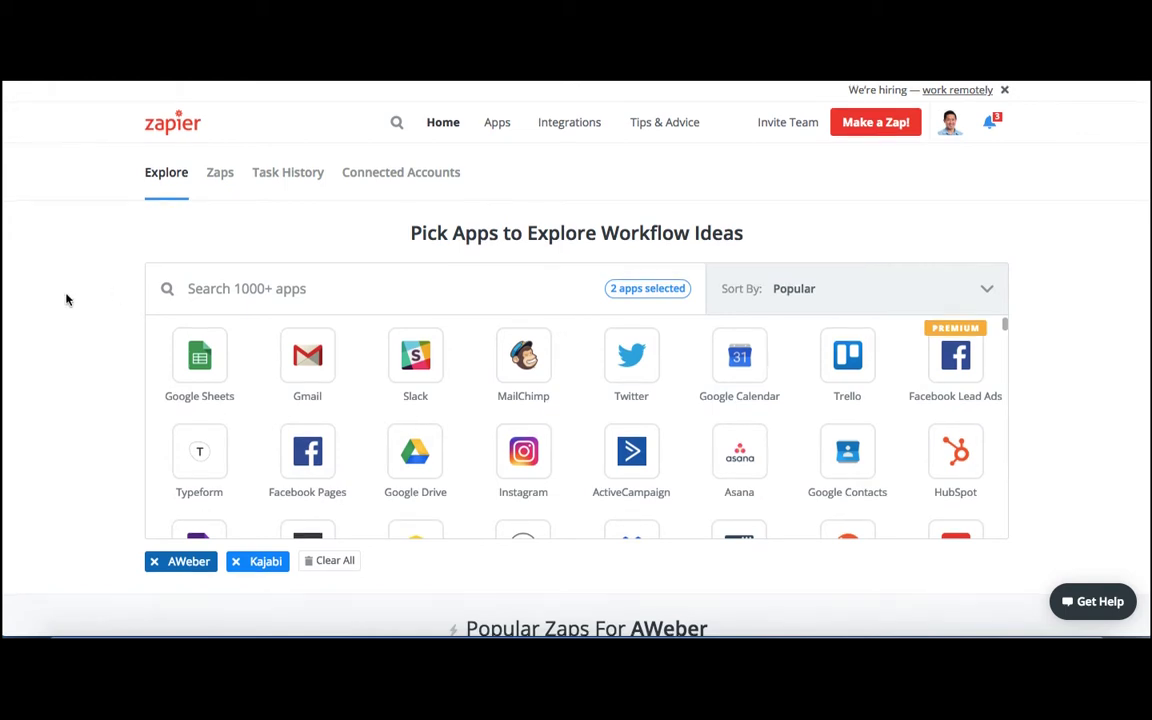
Examine the app details of the two selections, comparing AWeber's triggers with Kajabi's actions.
{"action": "scroll", "coordinate": [67, 299], "scroll_direction": "down", "scroll_amount": 20}
{"action": "scroll", "coordinate": [67, 299], "scroll_direction": "up", "scroll_amount": 5}
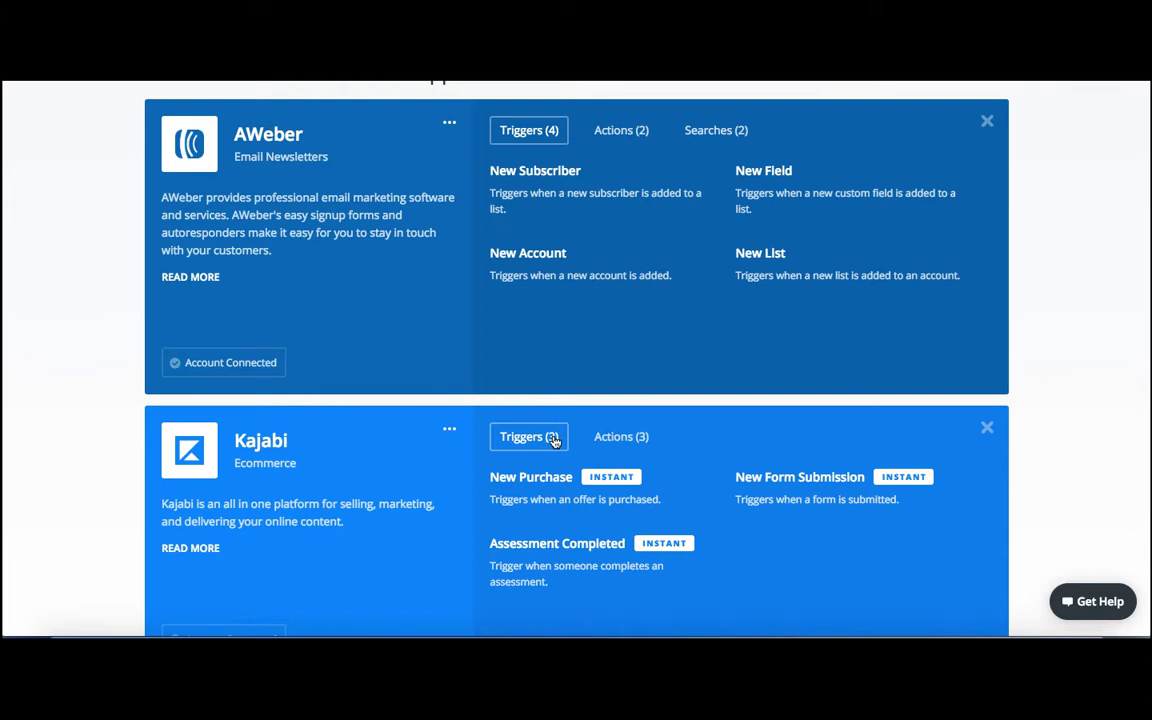
{"action": "left_click", "coordinate": [618, 443]}
{"action": "scroll", "coordinate": [618, 443], "scroll_direction": "down", "scroll_amount": 2}
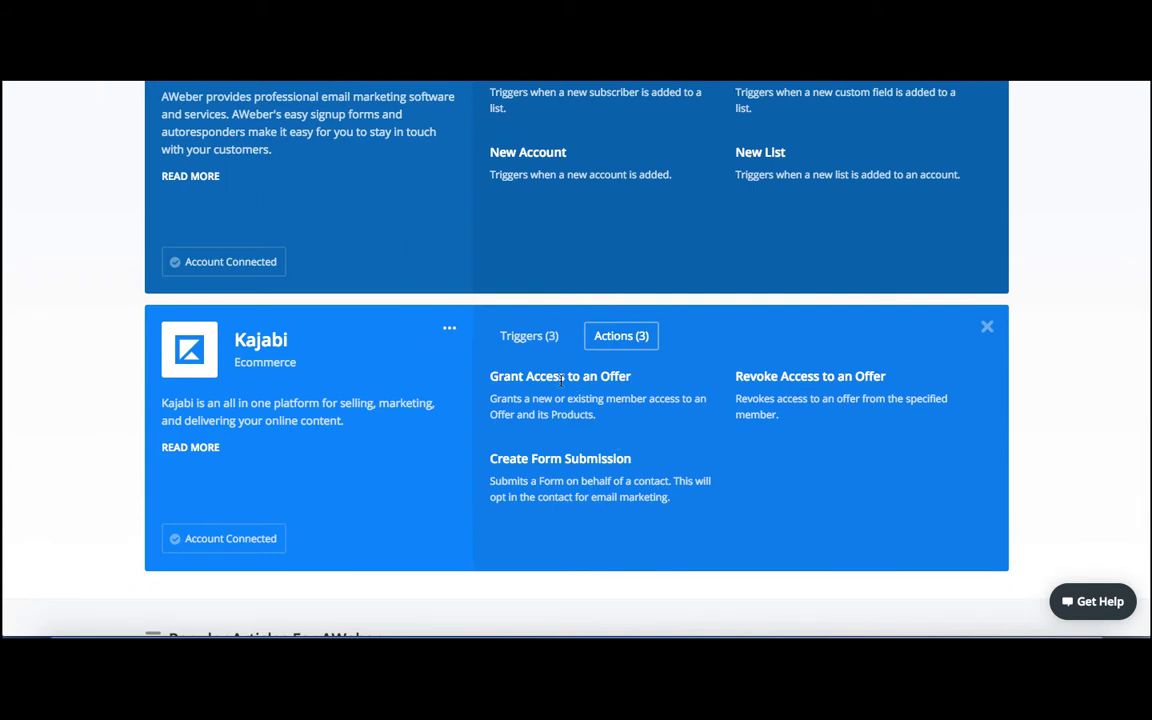
{"action": "scroll", "coordinate": [561, 370], "scroll_direction": "up", "scroll_amount": 2}
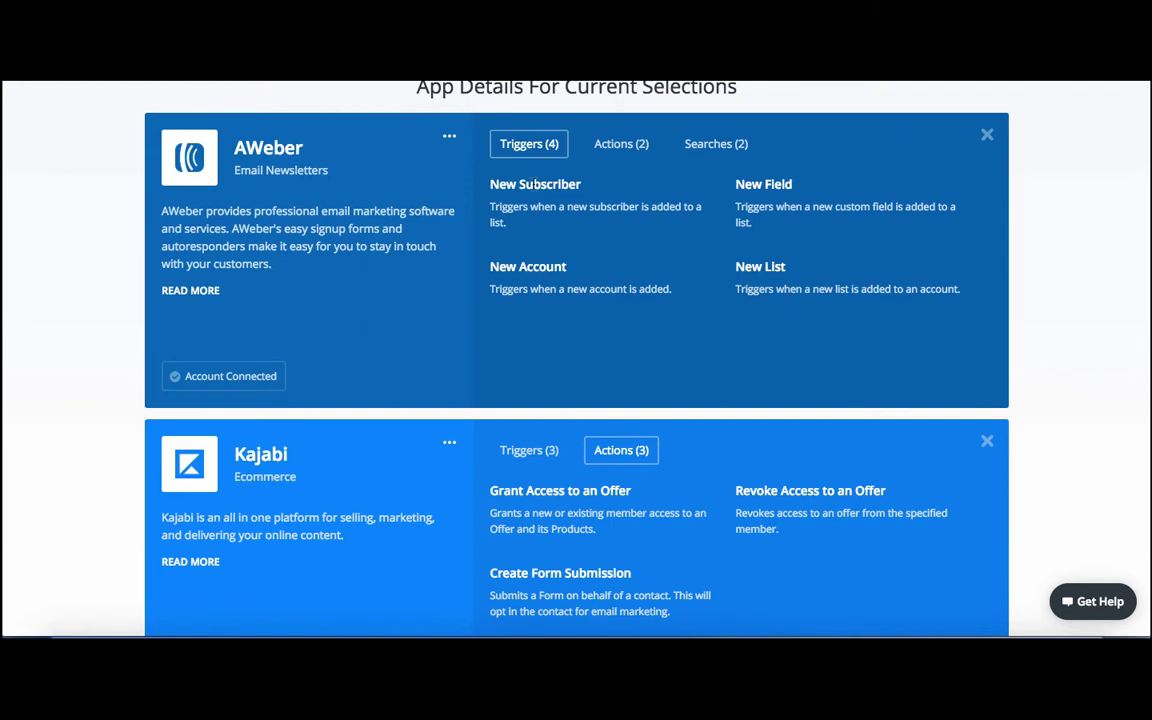
{"action": "scroll", "coordinate": [535, 184], "scroll_direction": "down", "scroll_amount": 4}
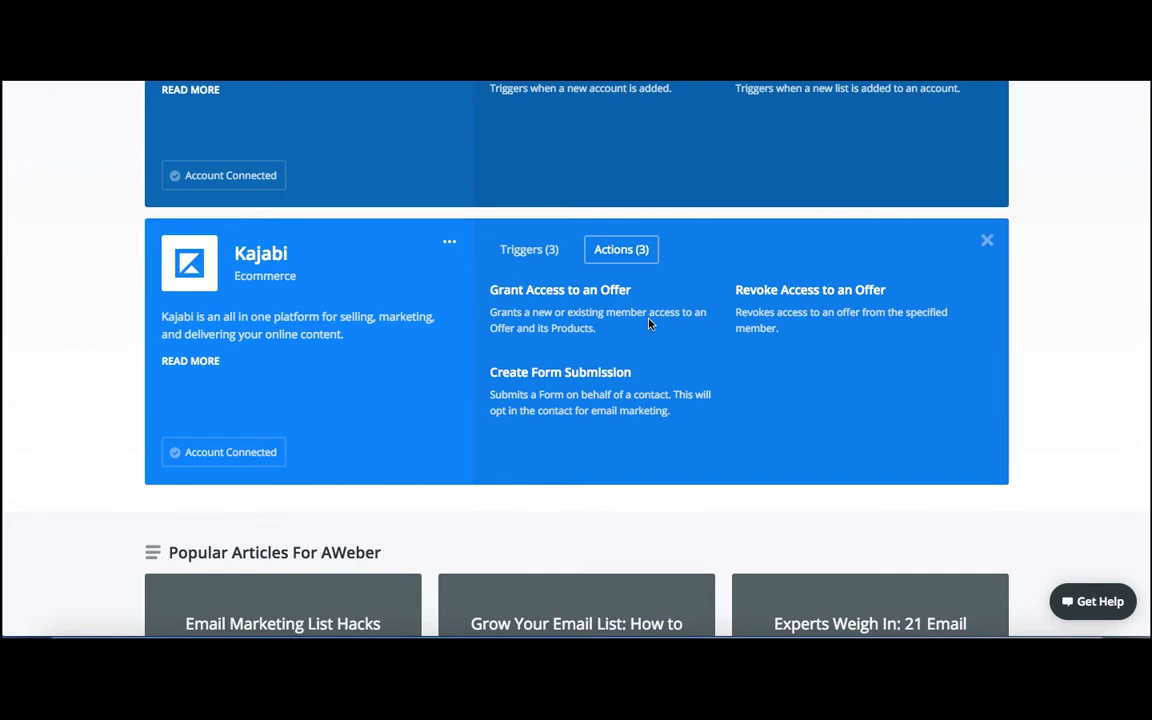
{"action": "scroll", "coordinate": [649, 325], "scroll_direction": "up", "scroll_amount": 1}
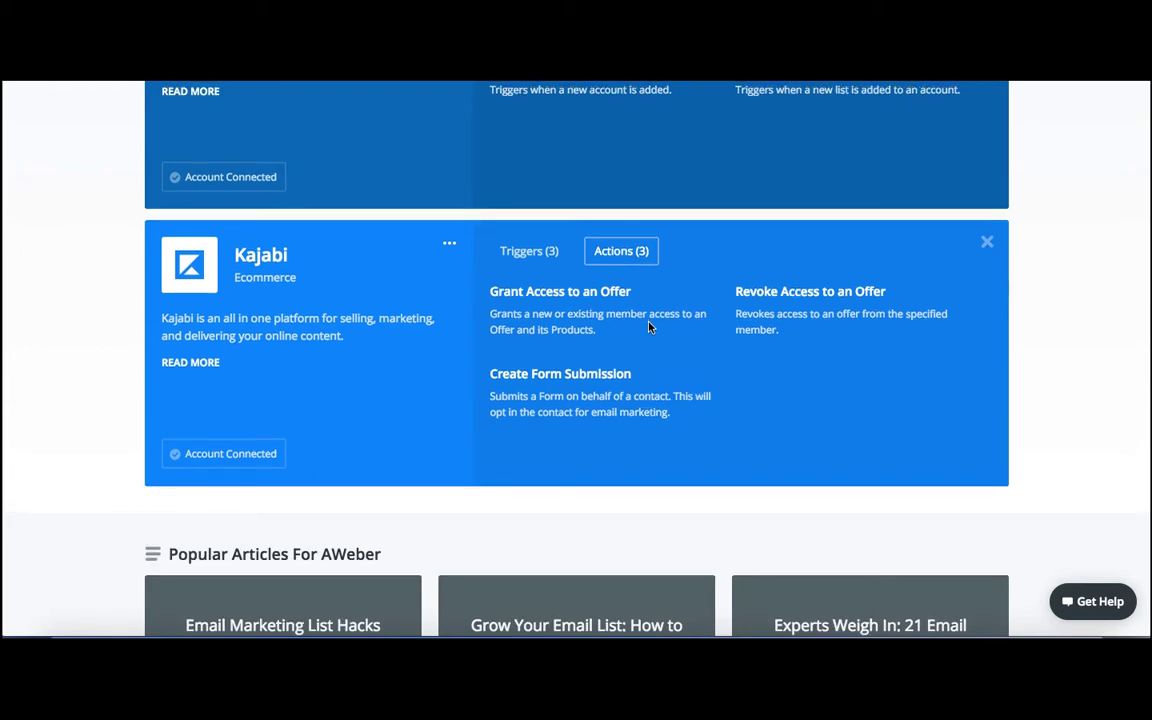
Create a new Zap with AWeber as the trigger app and New Subscriber as its trigger.
{"action": "scroll", "coordinate": [649, 326], "scroll_direction": "up", "scroll_amount": 15}
{"action": "scroll", "coordinate": [649, 326], "scroll_direction": "up", "scroll_amount": 10}
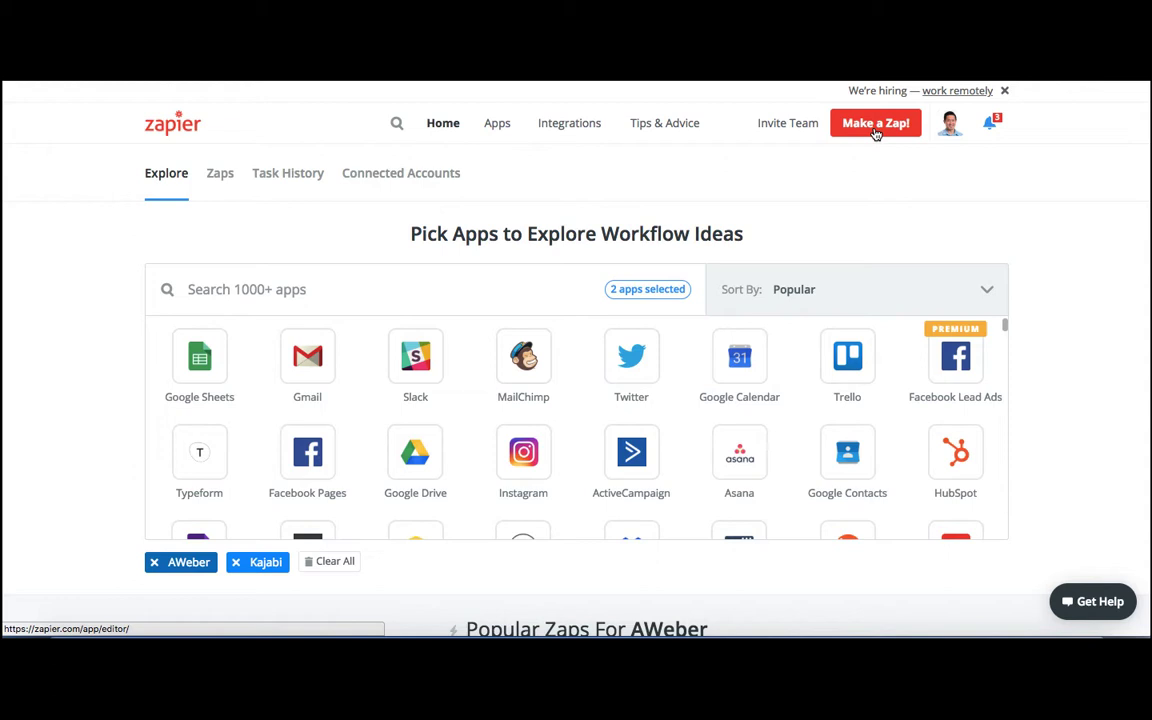
{"action": "left_click", "coordinate": [875, 124]}
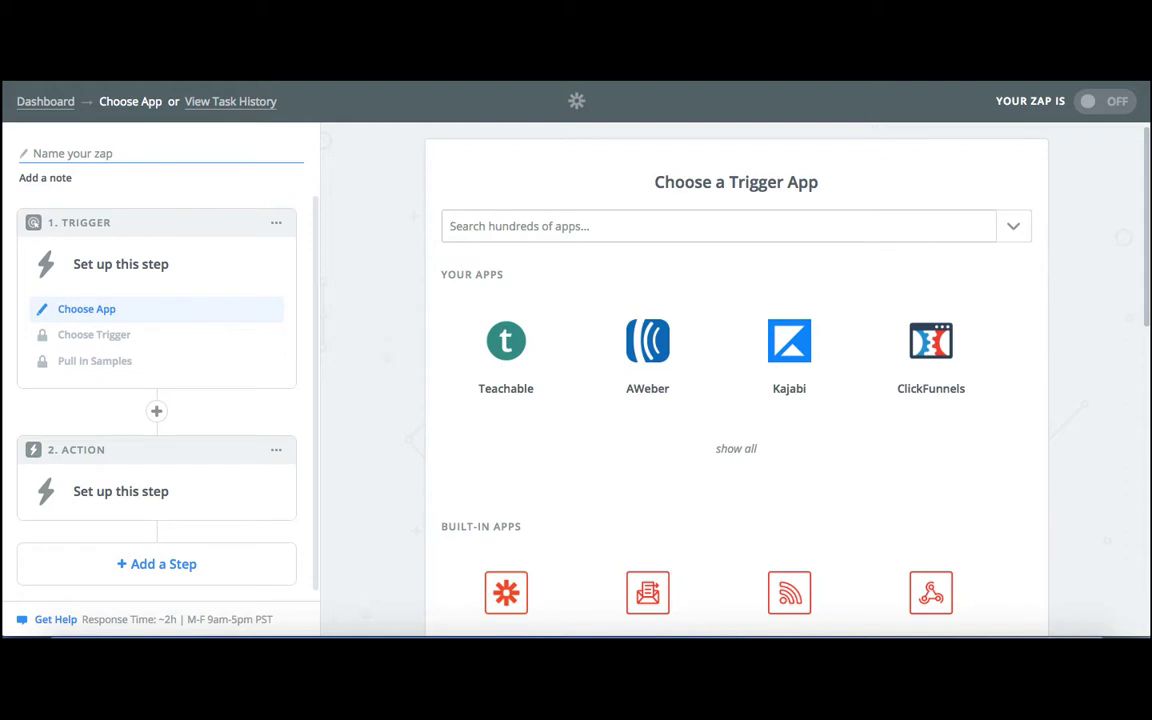
{"action": "left_click", "coordinate": [681, 345]}
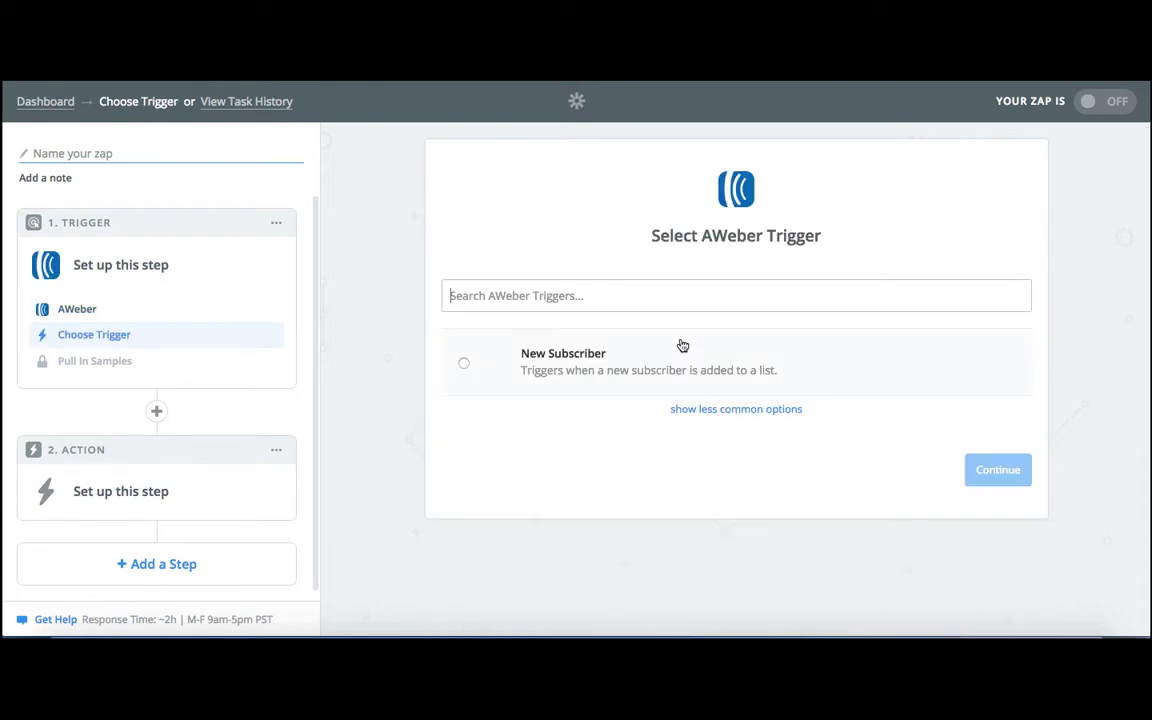
{"action": "left_click", "coordinate": [464, 366]}
{"action": "left_click", "coordinate": [990, 470]}
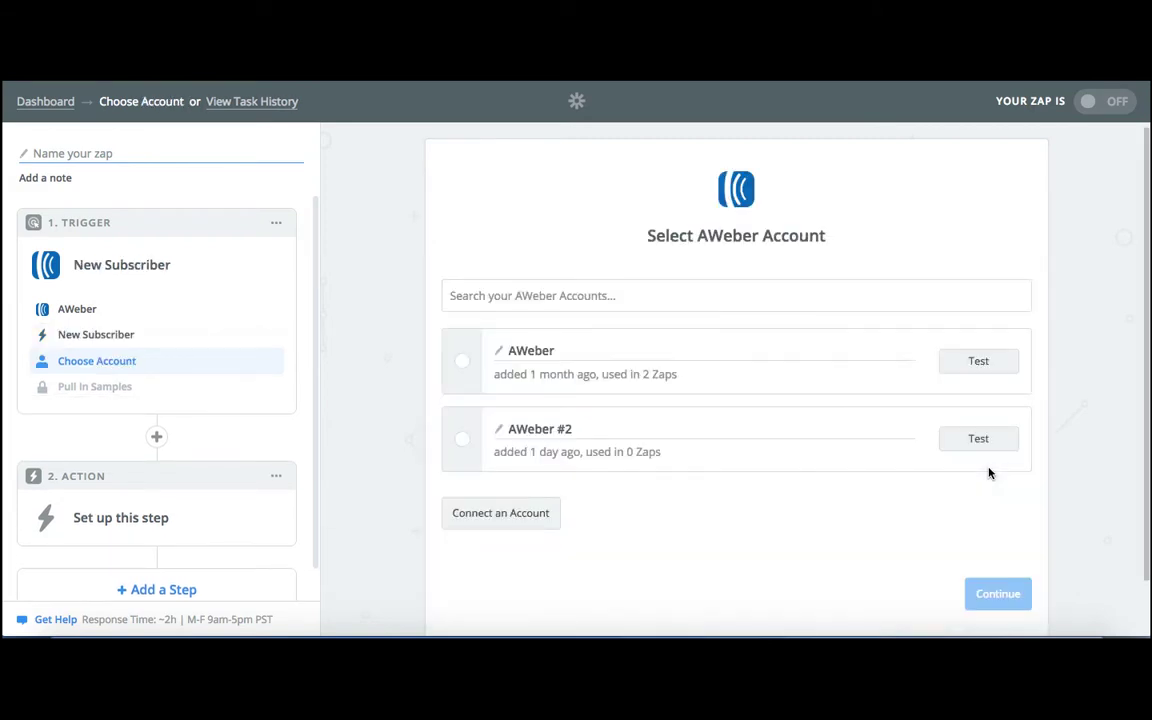
Select the first connected AWeber account for the trigger, test its connection, and save the choice.
{"action": "left_click", "coordinate": [462, 362]}
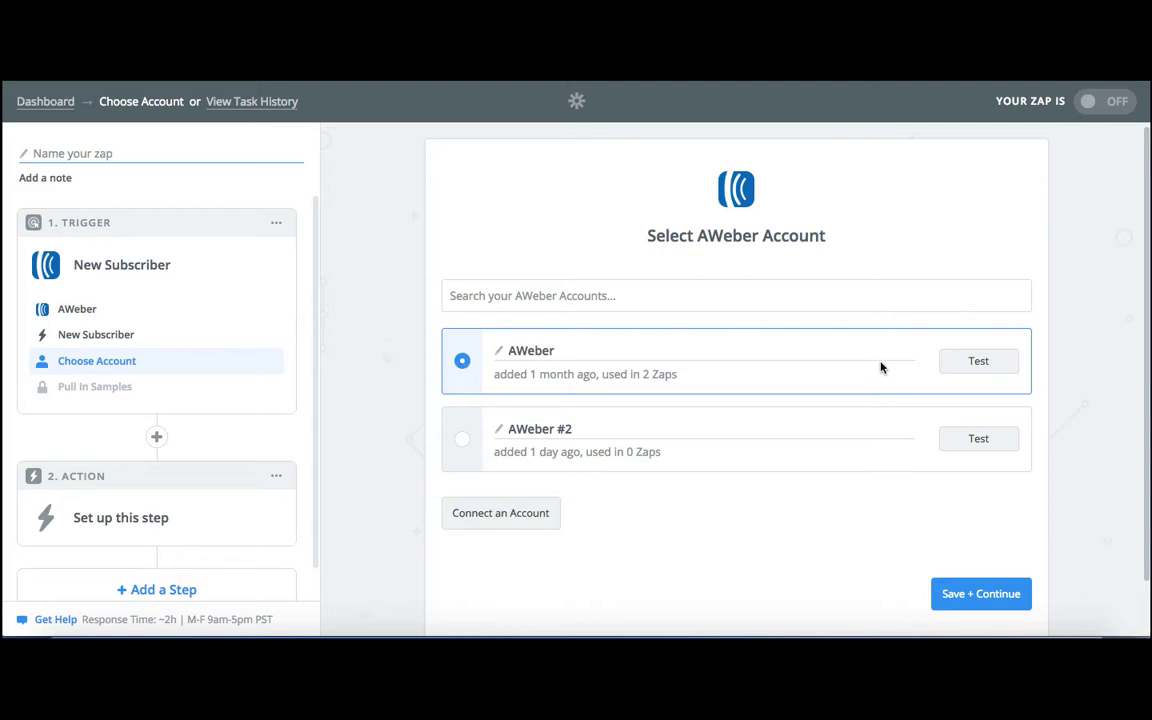
{"action": "left_click", "coordinate": [967, 361]}
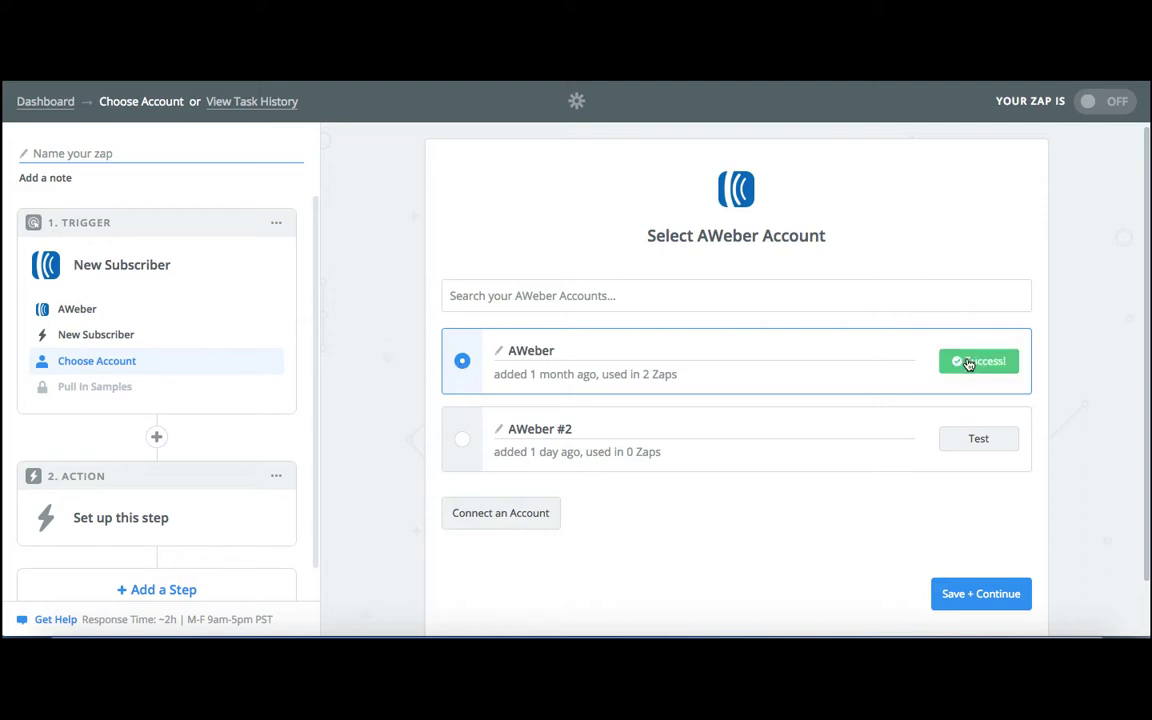
{"action": "left_click", "coordinate": [984, 595]}
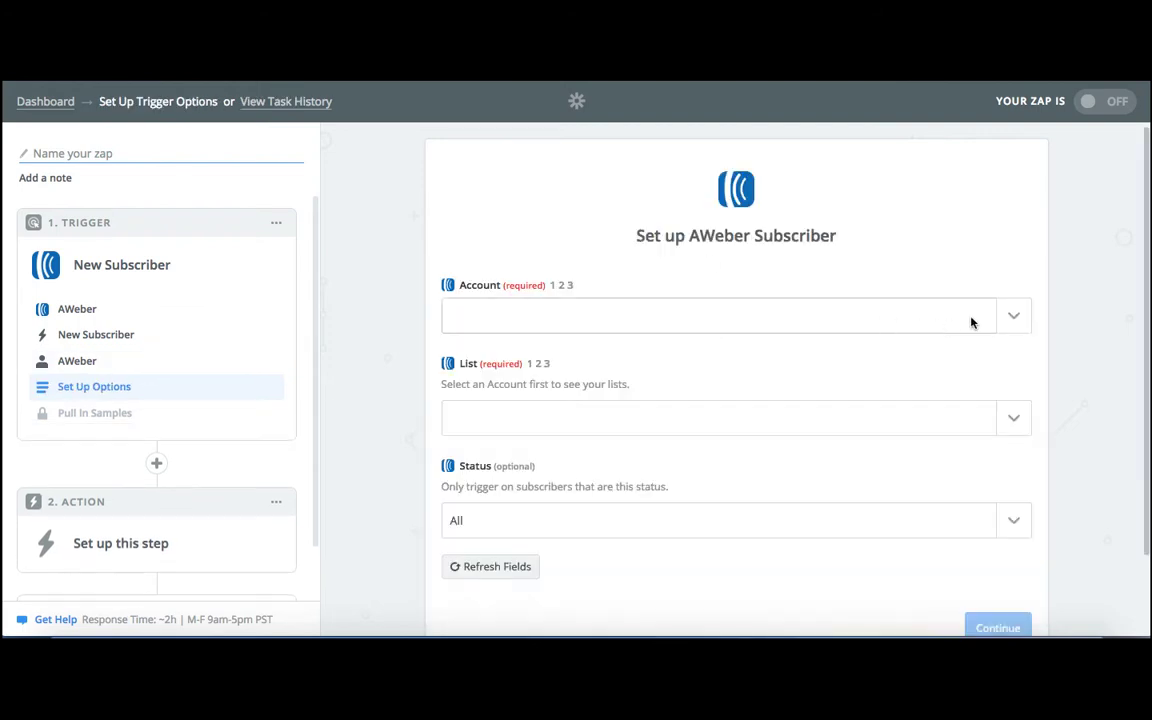
Set the trigger's AWeber account to the only available one and its list to CBU - CB to AWeber to Kajabi.
{"action": "left_click", "coordinate": [1011, 326]}
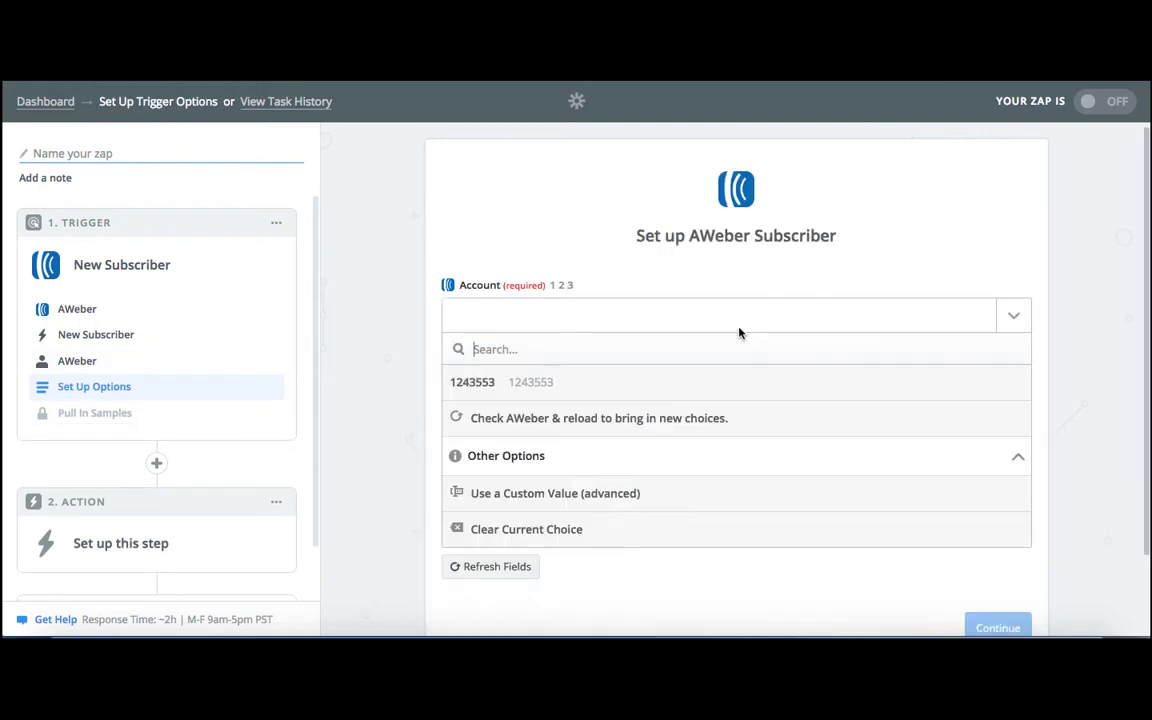
{"action": "left_click", "coordinate": [542, 383]}
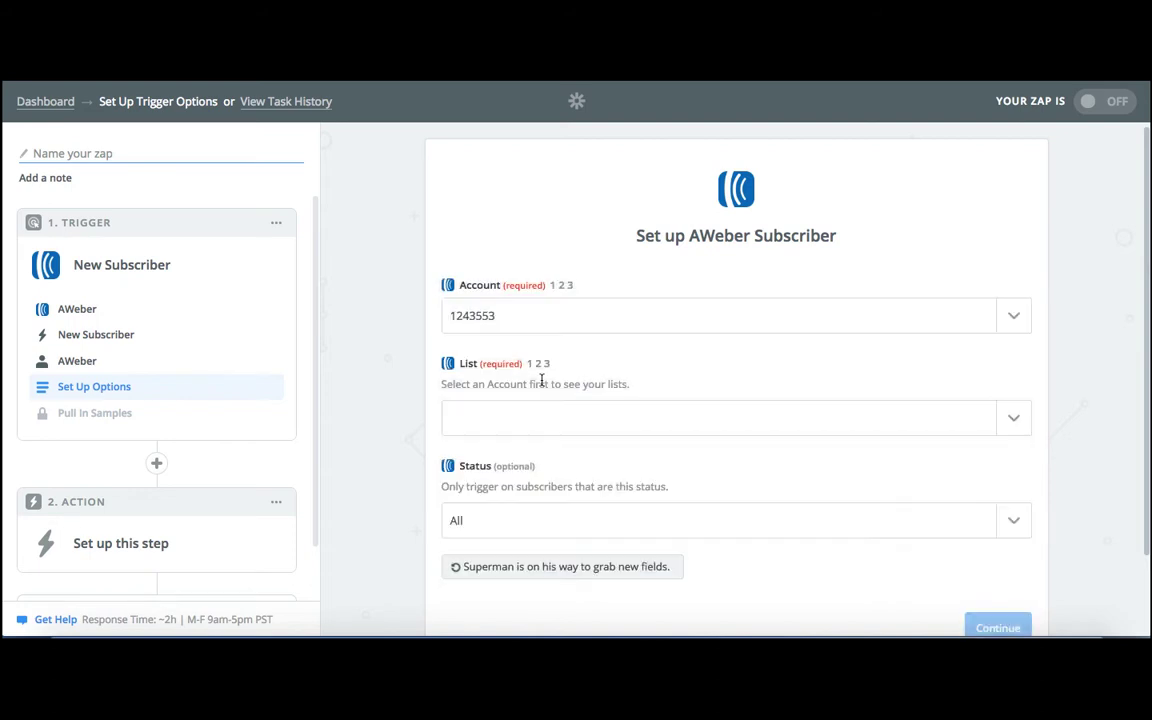
{"action": "left_click", "coordinate": [1013, 420]}
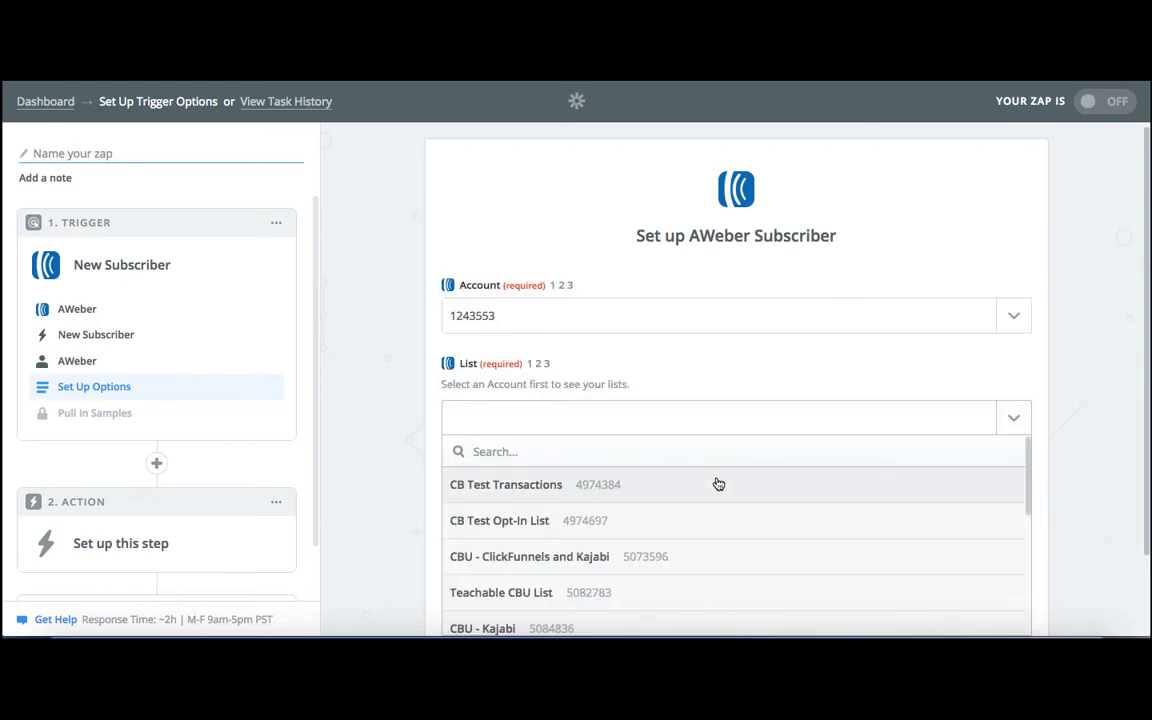
{"action": "scroll", "coordinate": [718, 484], "scroll_direction": "down", "scroll_amount": 5}
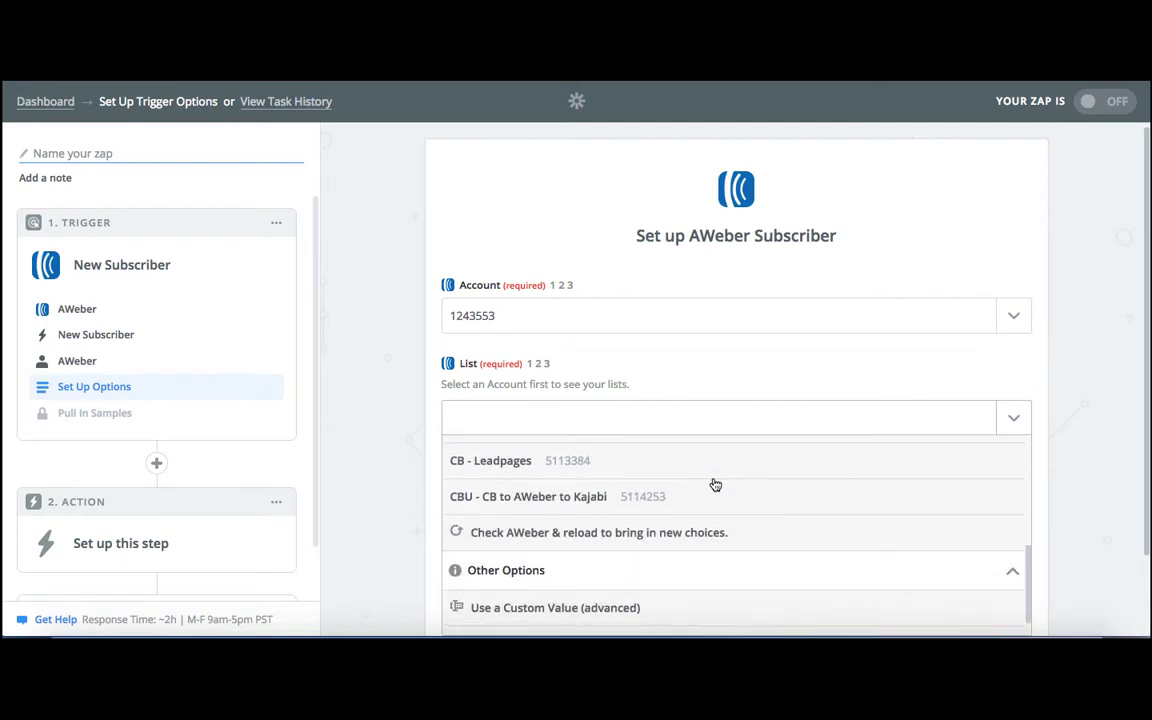
{"action": "left_click", "coordinate": [563, 506]}
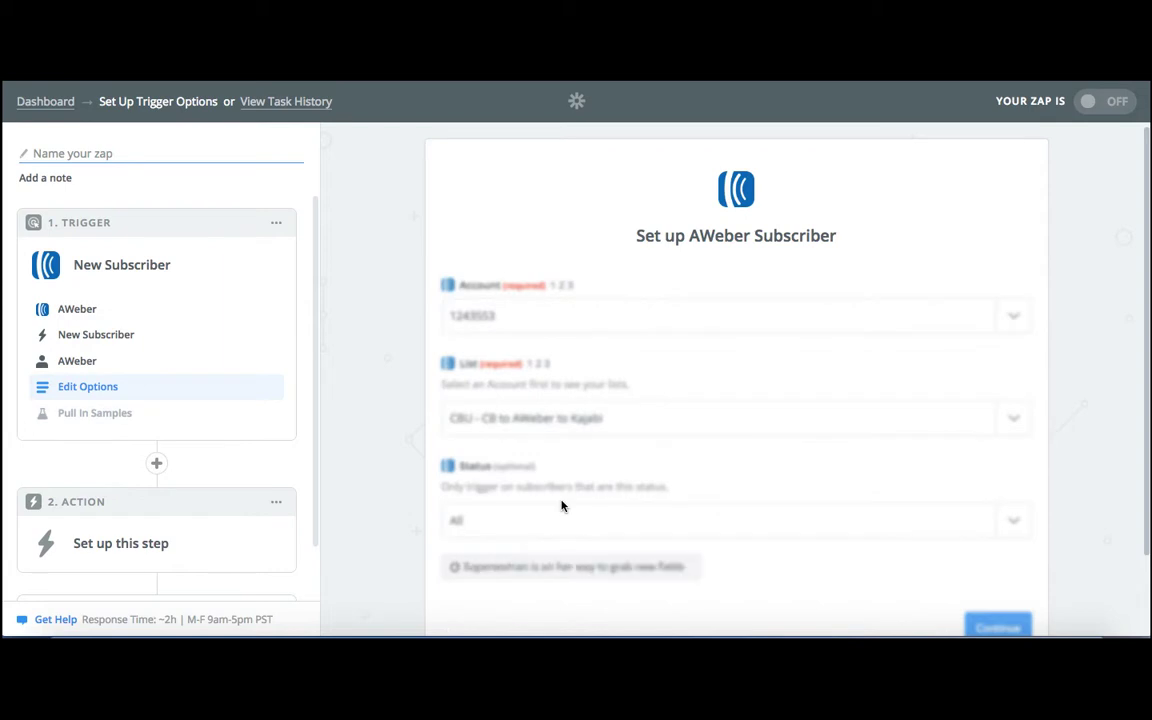
Limit the trigger to subscribers with the status Subscribed and save the trigger options.
{"action": "scroll", "coordinate": [760, 463], "scroll_direction": "down", "scroll_amount": 1}
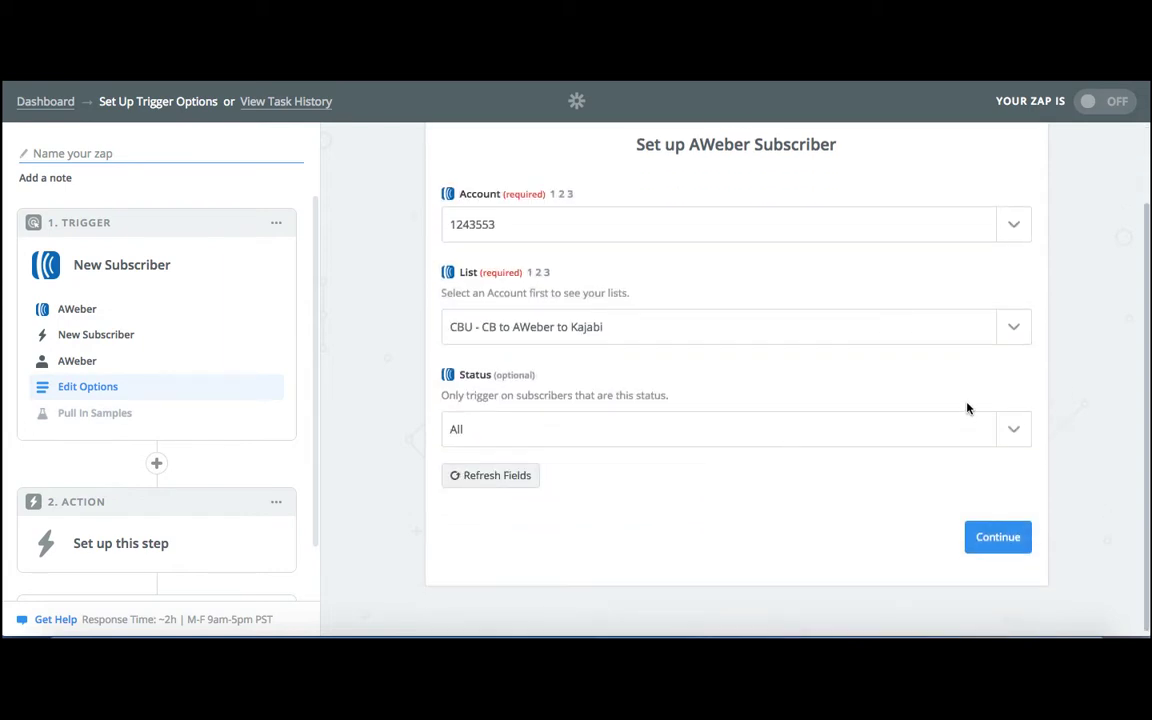
{"action": "left_click", "coordinate": [1015, 430]}
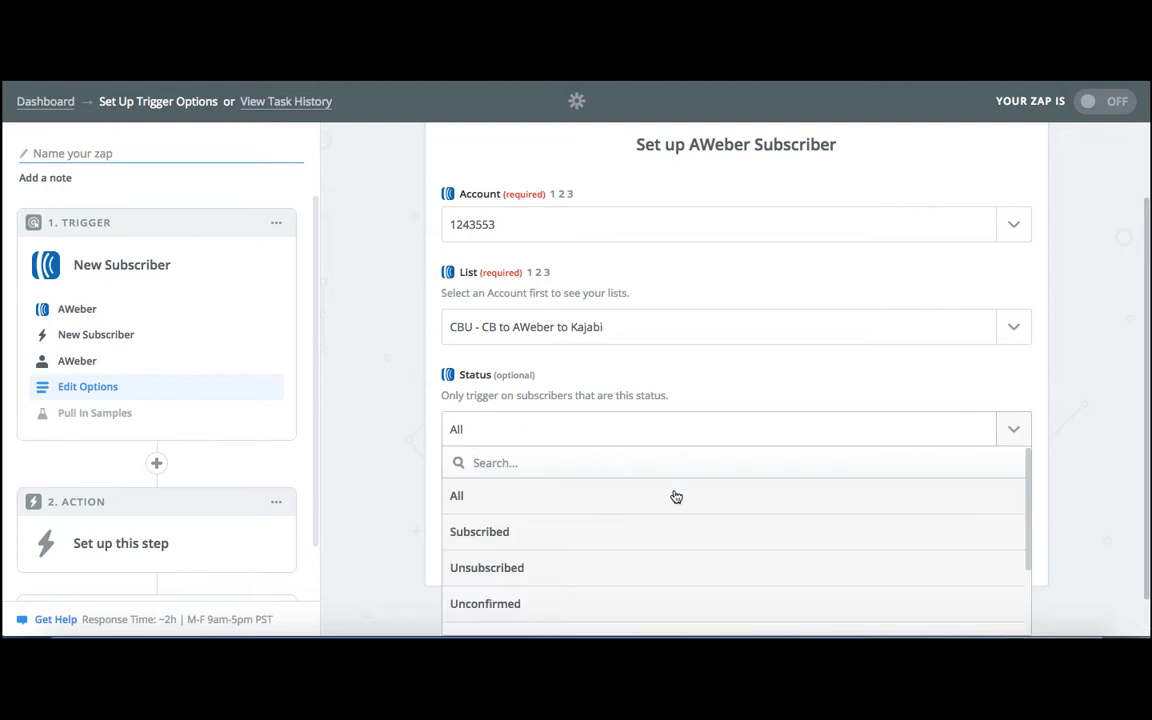
{"action": "left_click", "coordinate": [500, 538]}
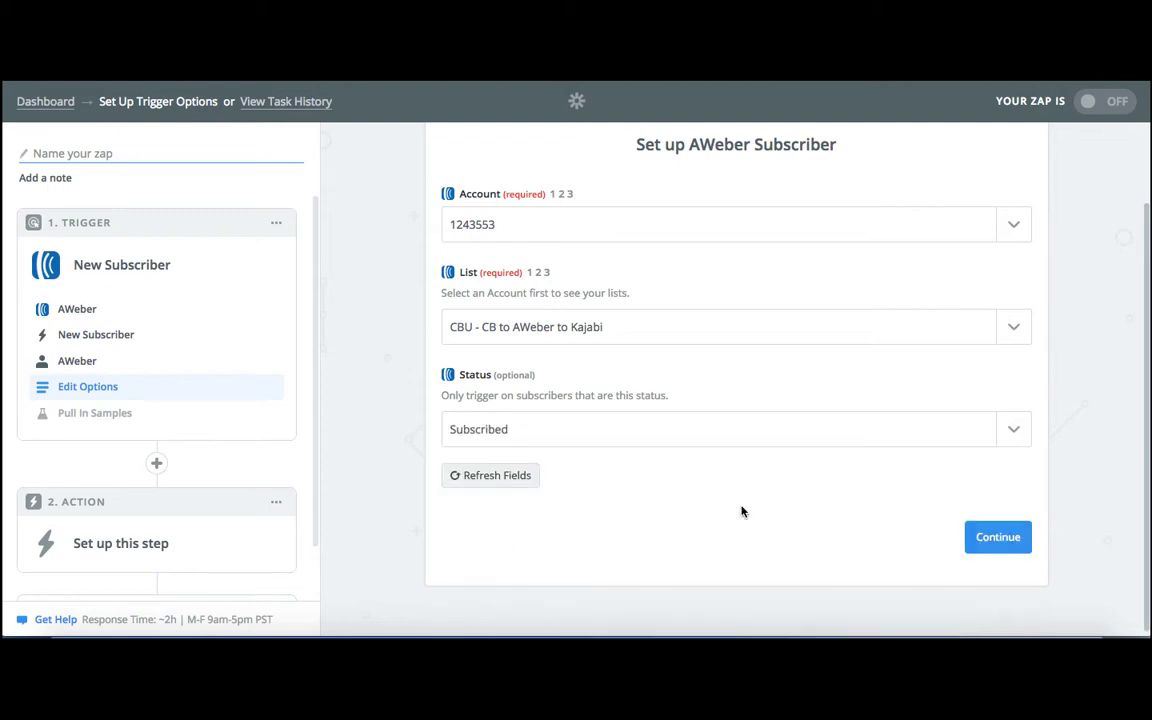
{"action": "left_click", "coordinate": [1000, 538]}
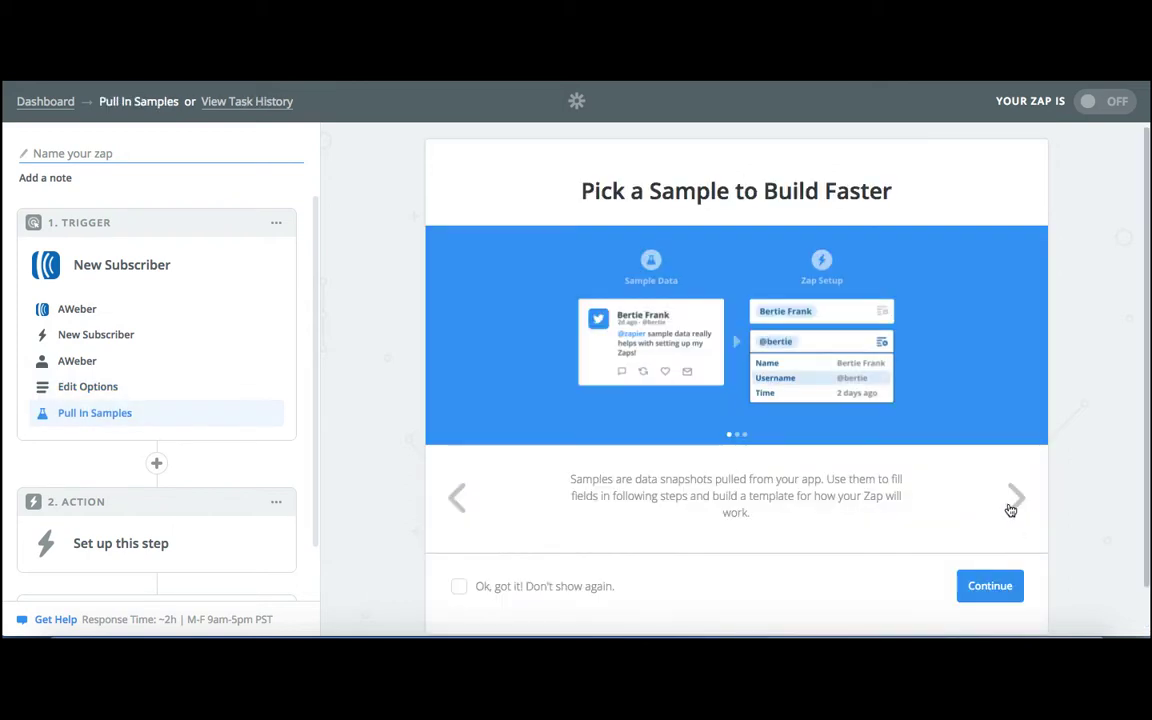
Skip the search for AWeber subscriber samples and continue with the default sample.
{"action": "left_click", "coordinate": [989, 587]}
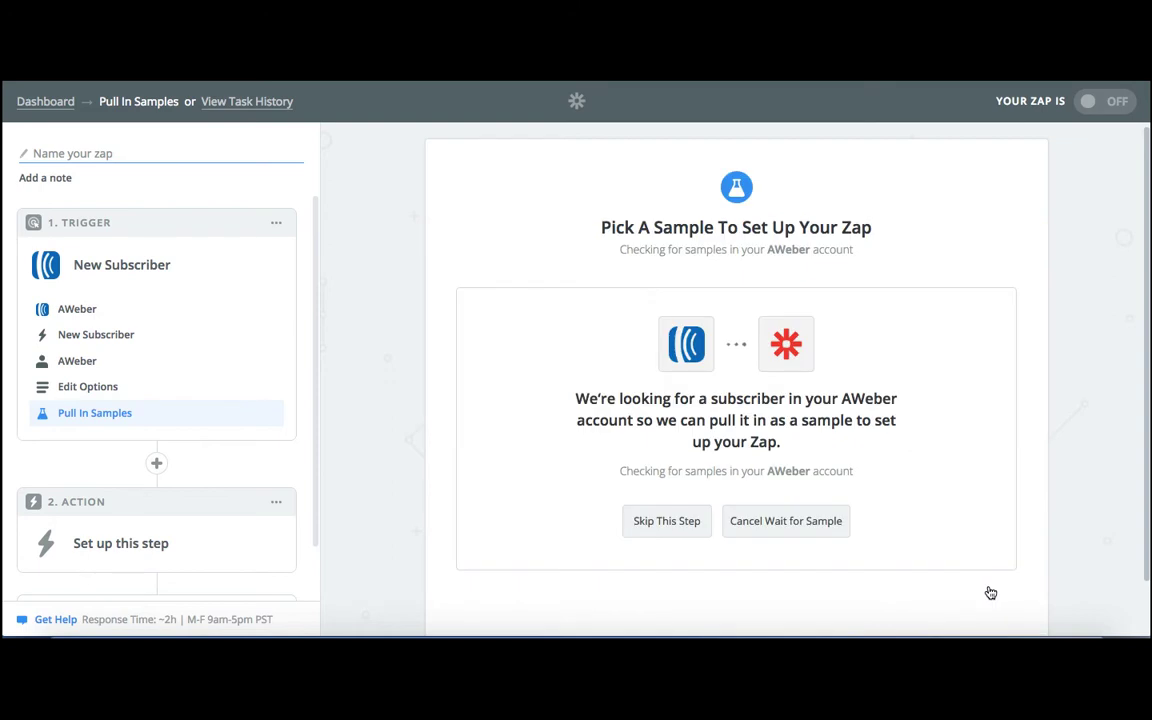
{"action": "scroll", "coordinate": [901, 383], "scroll_direction": "up", "scroll_amount": 1}
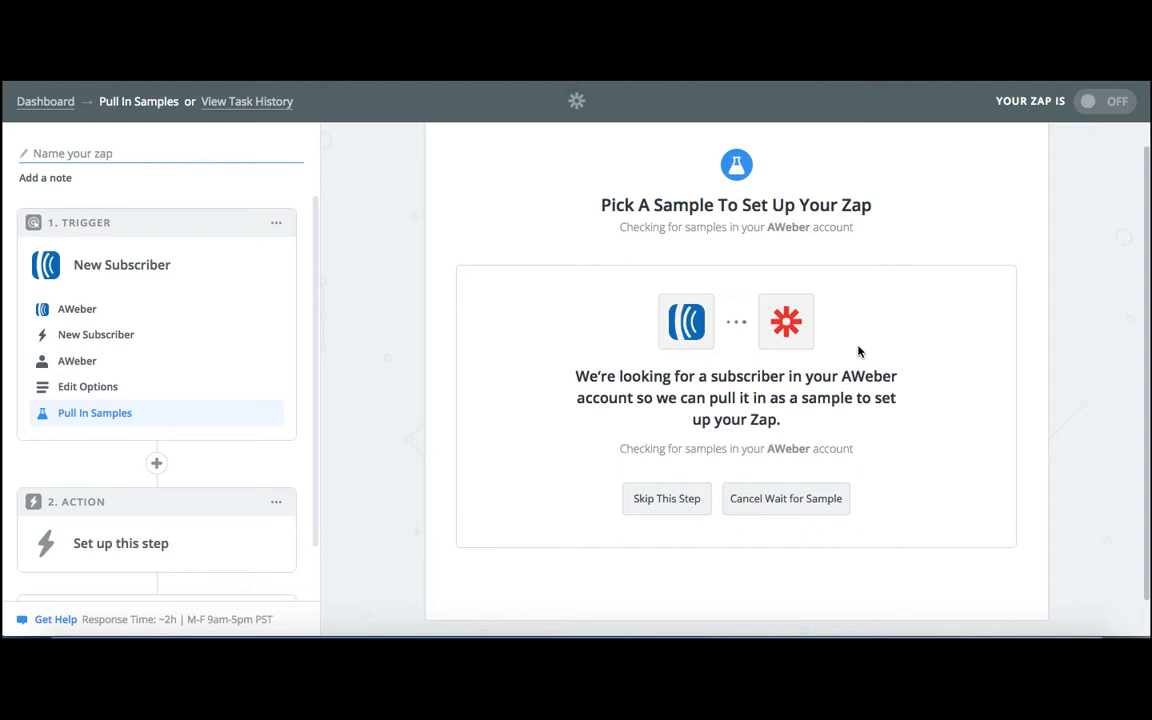
{"action": "left_click", "coordinate": [679, 502]}
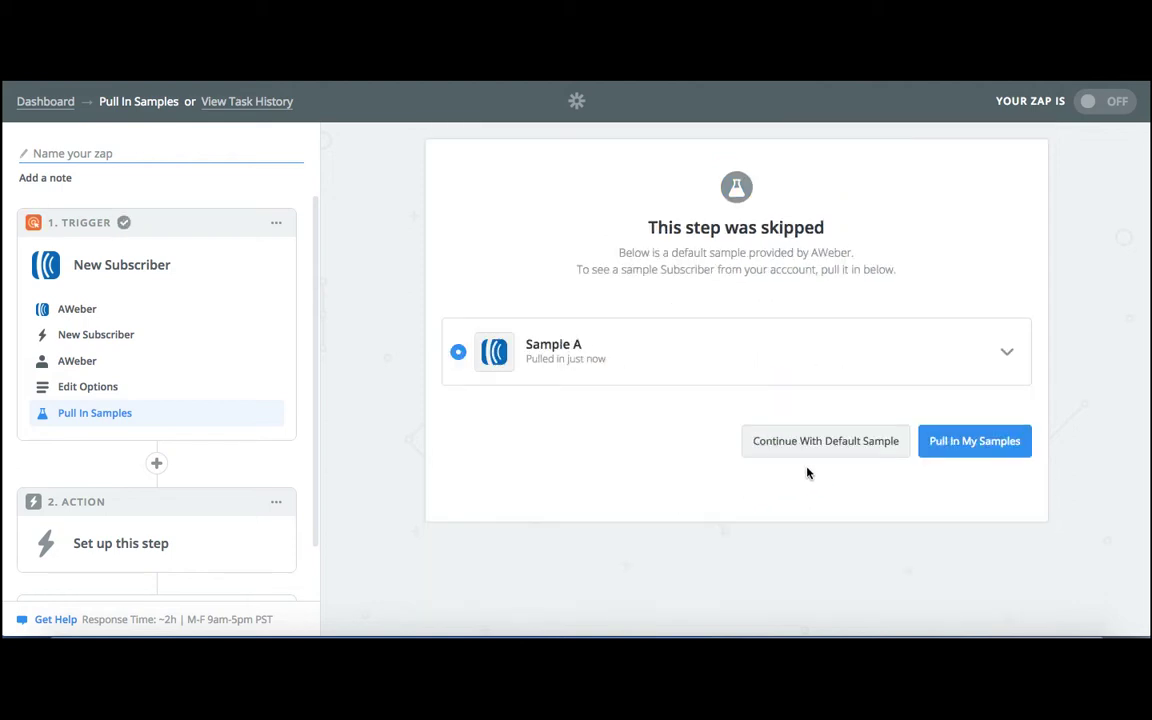
{"action": "left_click", "coordinate": [988, 442]}
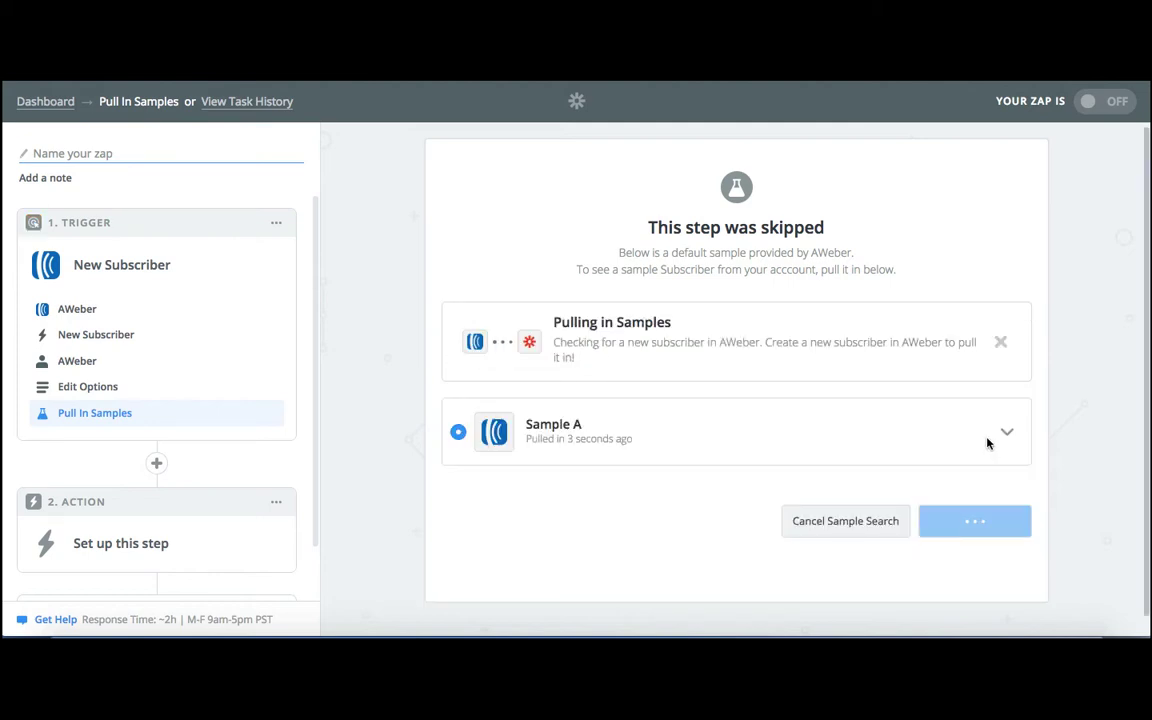
{"action": "left_click", "coordinate": [868, 532]}
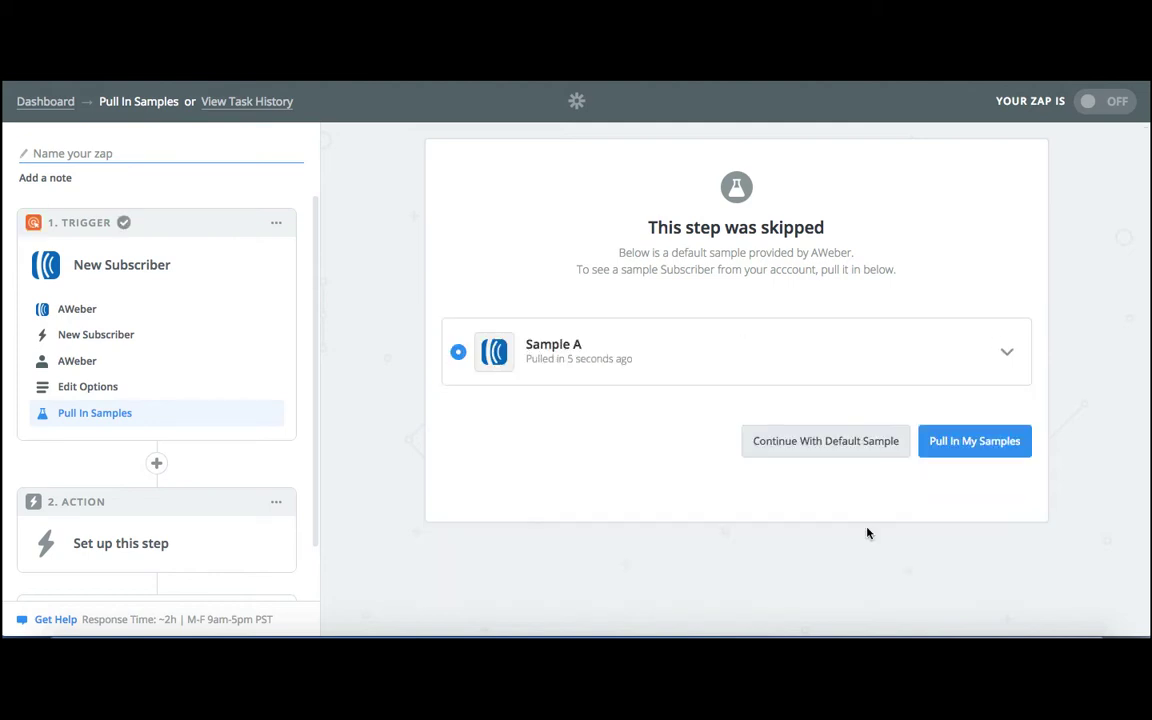
{"action": "left_click", "coordinate": [853, 454]}
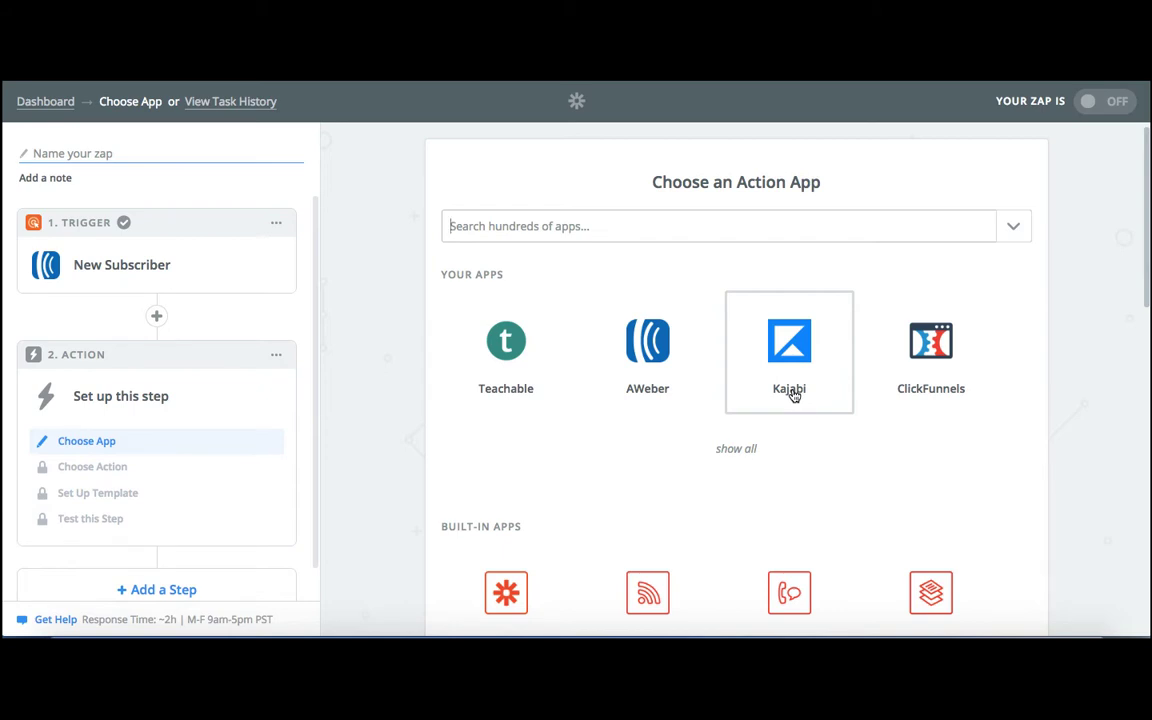
Add Kajabi's Grant Access to an Offer as the action, then test and save the connected Kajabi account.
{"action": "left_click", "coordinate": [792, 396]}
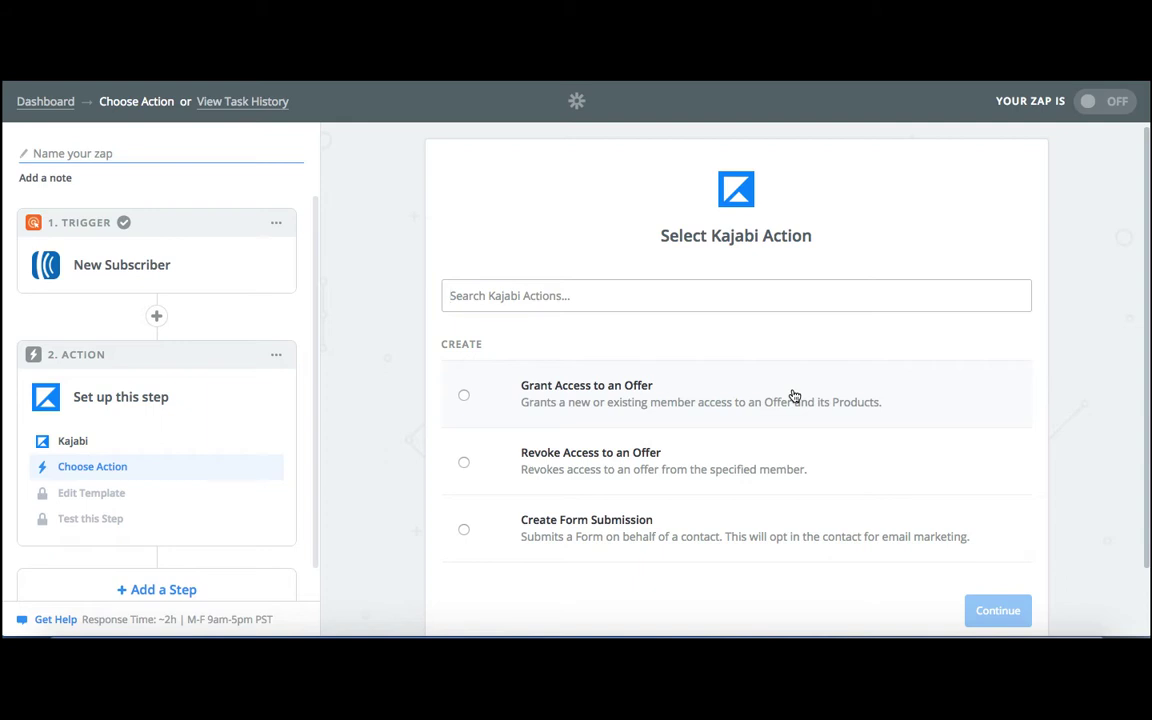
{"action": "left_click", "coordinate": [463, 396]}
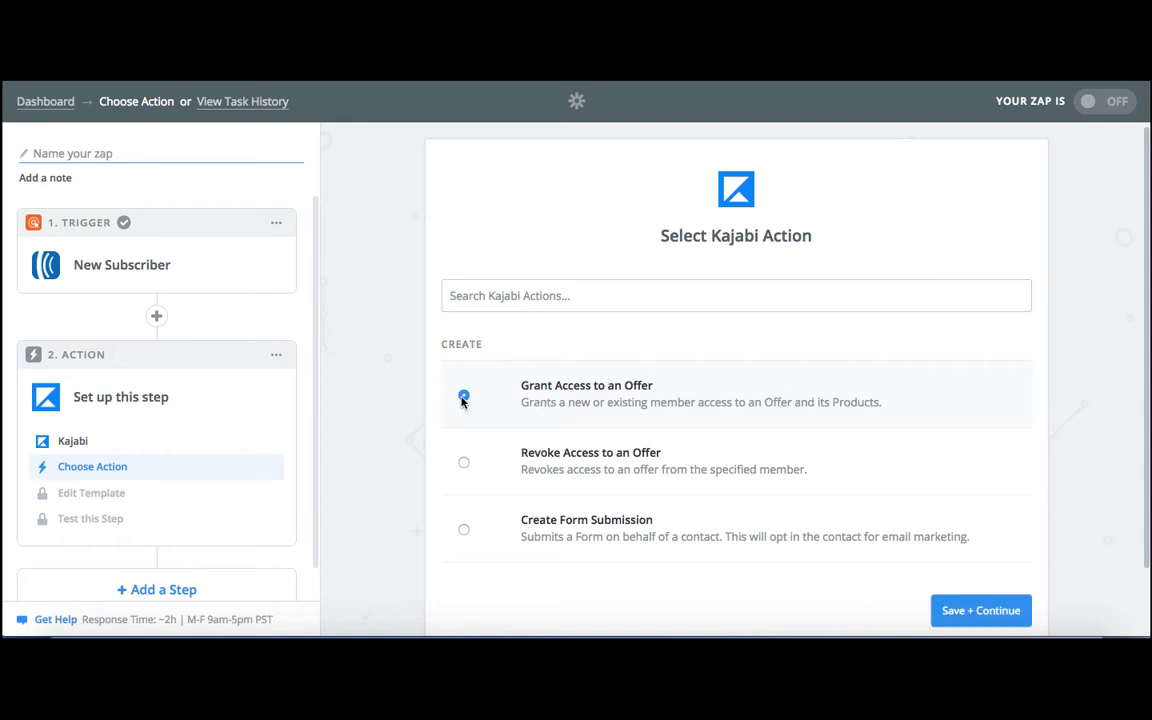
{"action": "left_click", "coordinate": [985, 610]}
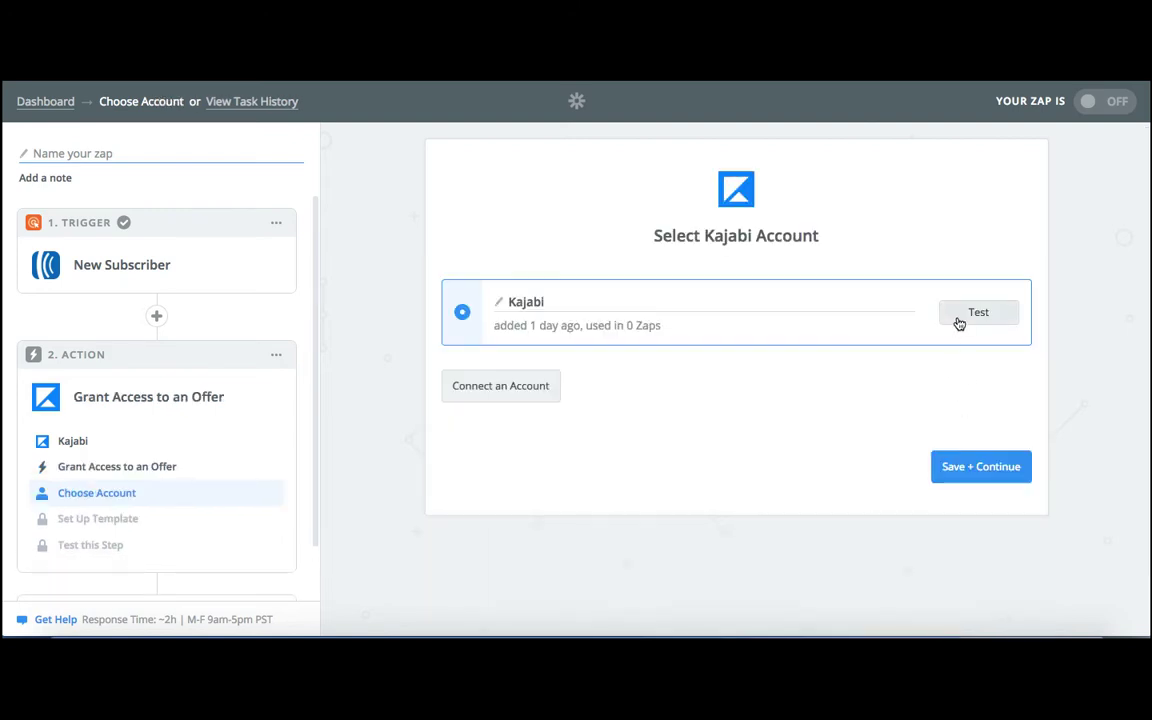
{"action": "left_click", "coordinate": [959, 323]}
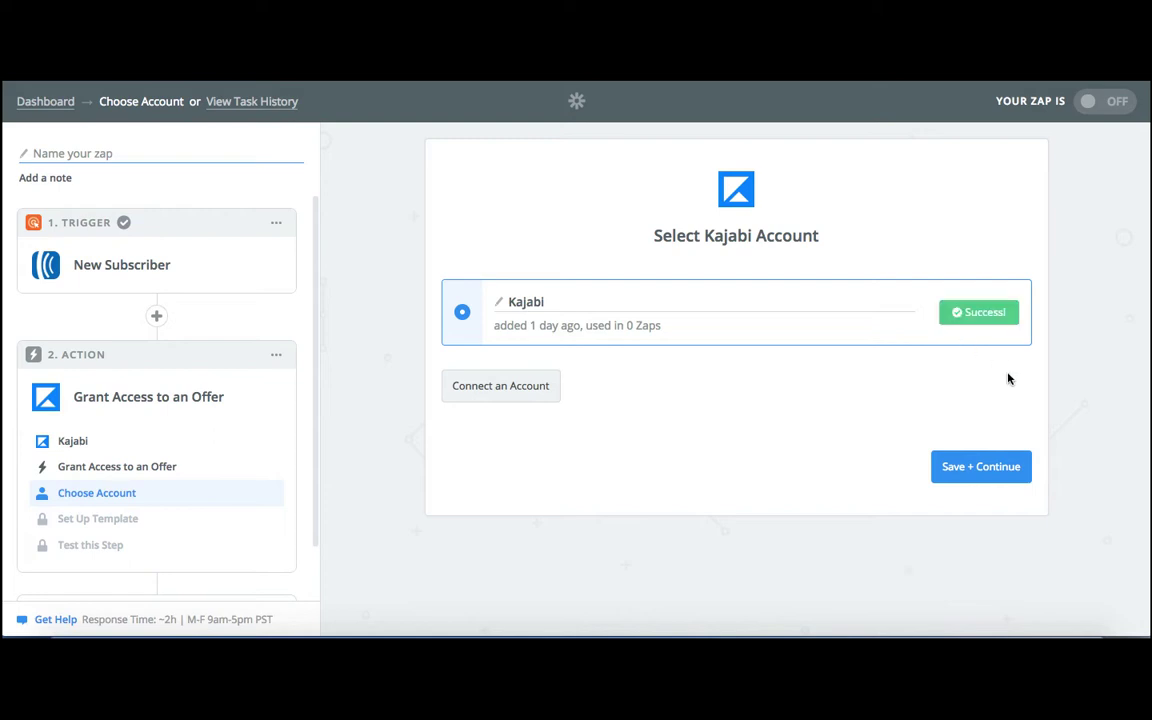
{"action": "left_click", "coordinate": [979, 465]}
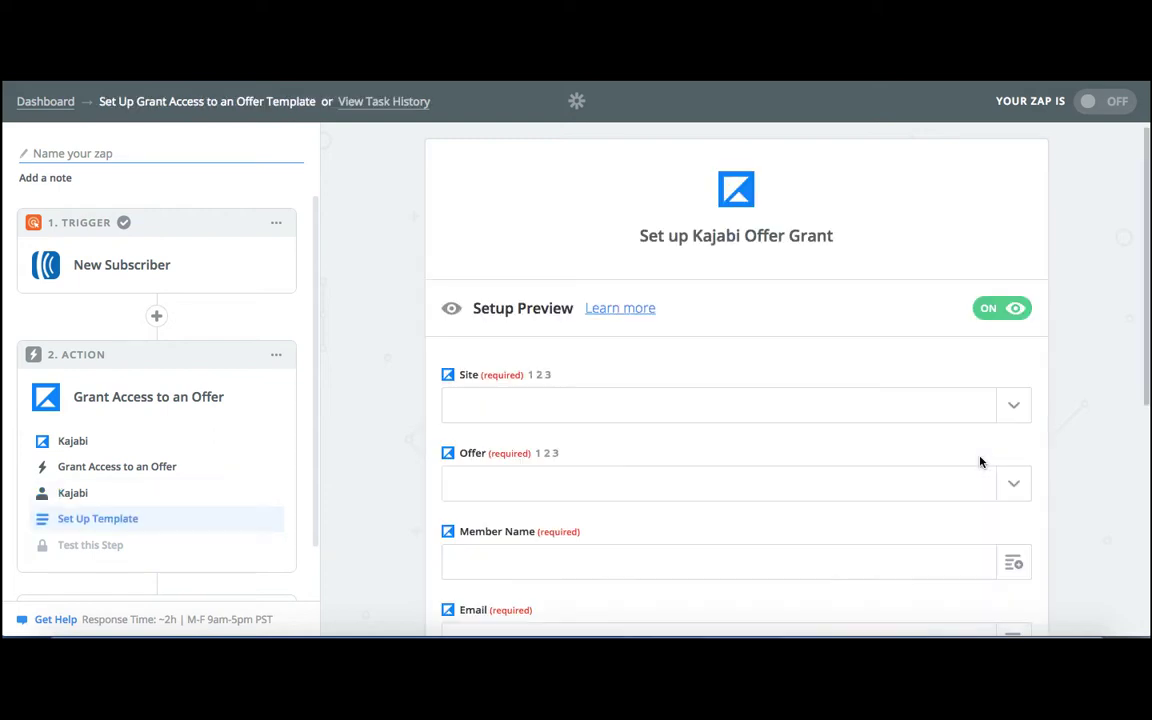
Set the offer grant's site to ClickBank University and its offer to ClickBank University 2.0 + Bonuses.
{"action": "left_click", "coordinate": [1013, 406]}
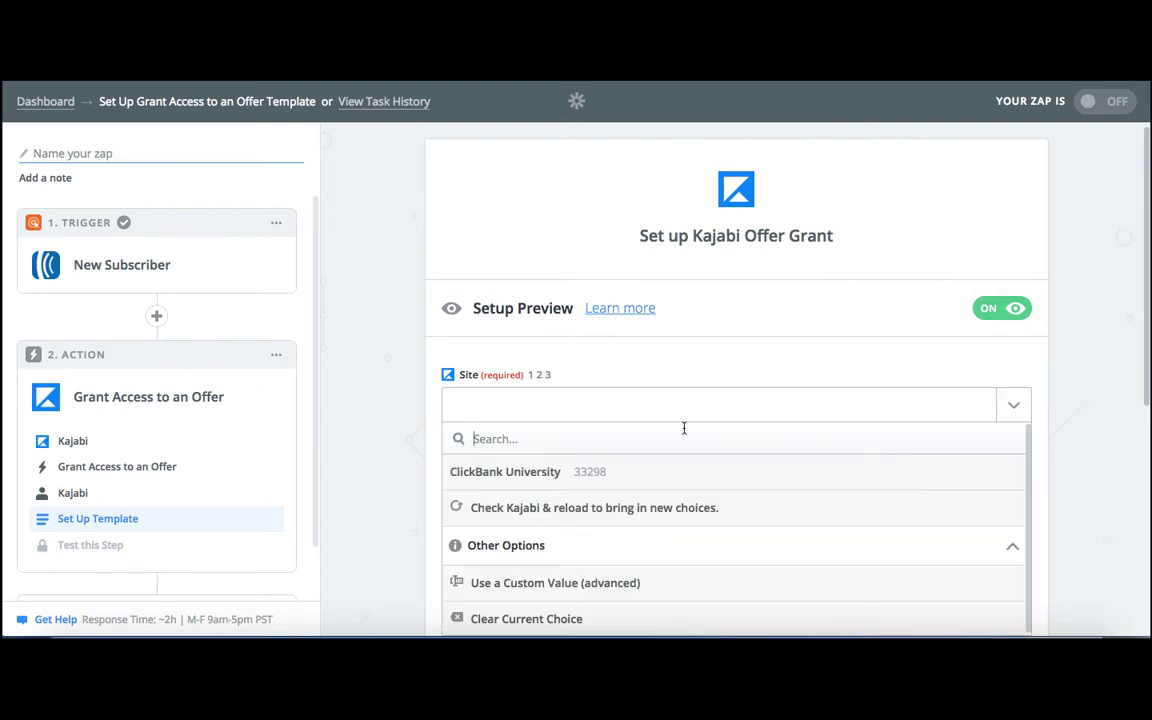
{"action": "left_click", "coordinate": [626, 471]}
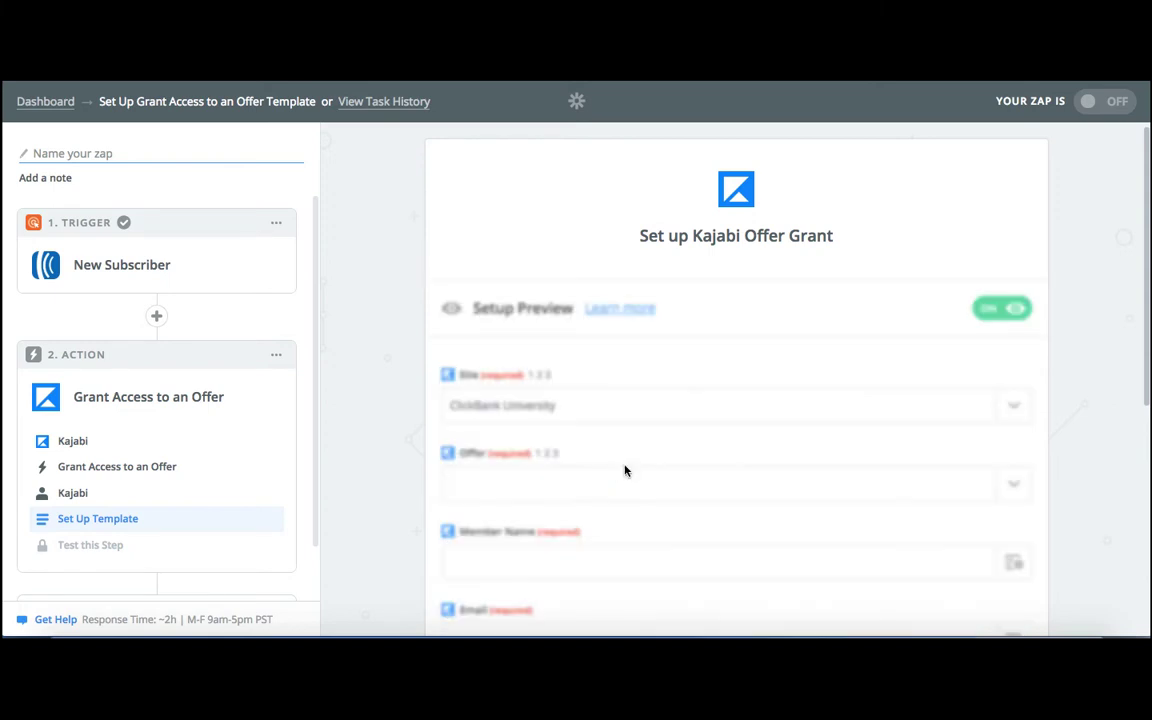
{"action": "left_click", "coordinate": [1014, 485]}
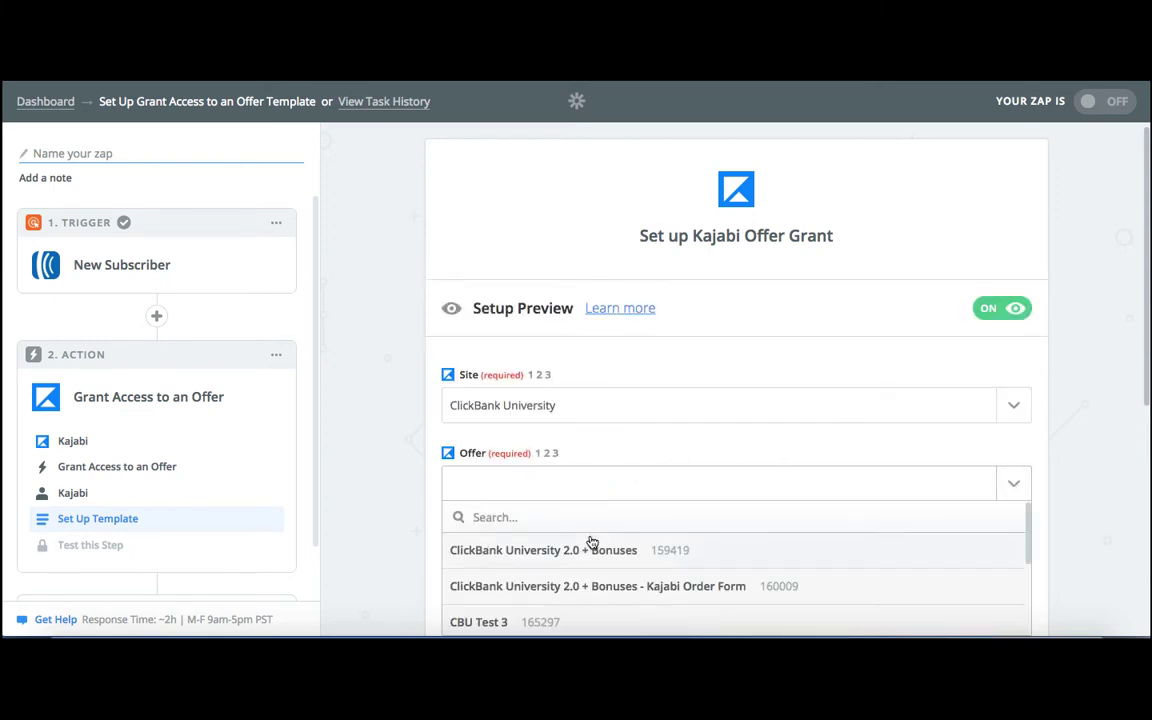
{"action": "left_click", "coordinate": [608, 566]}
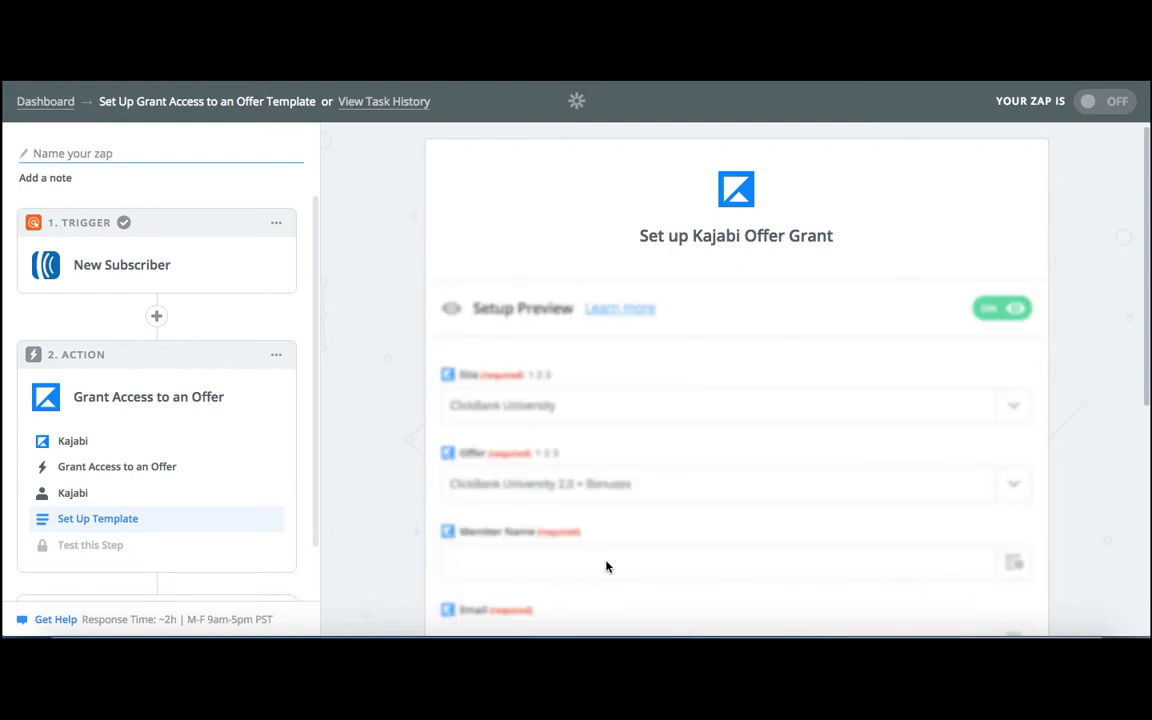
Map Member Name to the subscriber's Name, and Email and External User ID to the subscriber's Email, and save the template.
{"action": "scroll", "coordinate": [716, 555], "scroll_direction": "down", "scroll_amount": 2}
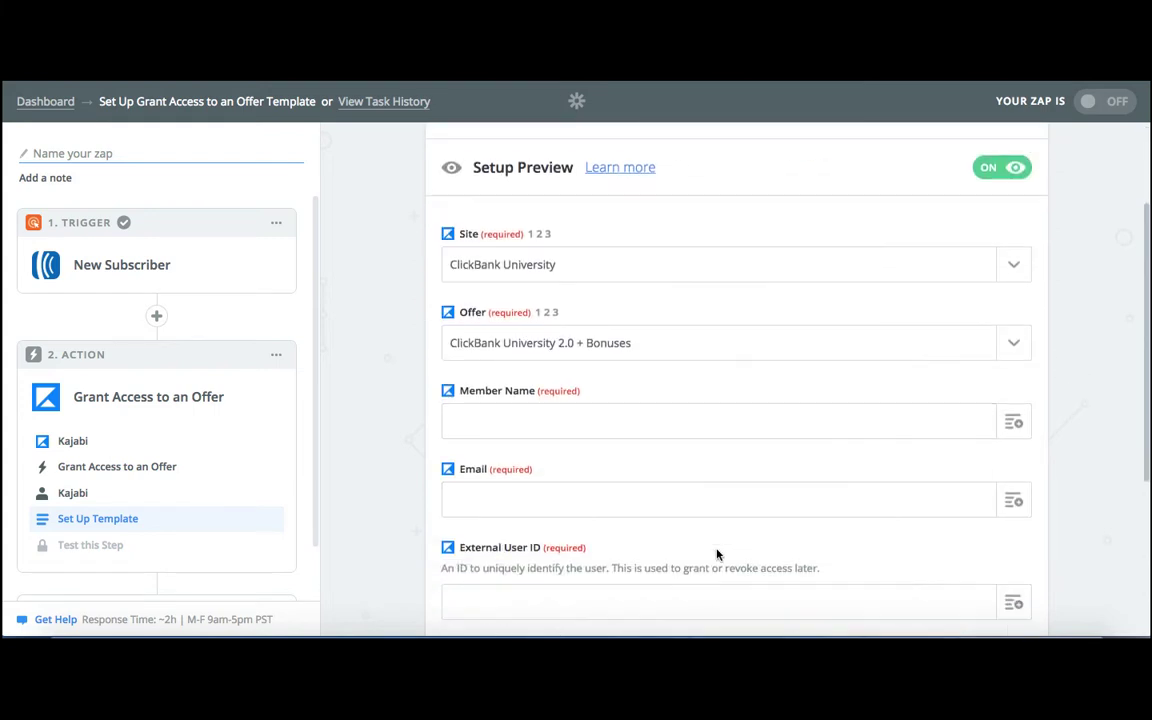
{"action": "left_click", "coordinate": [1013, 425]}
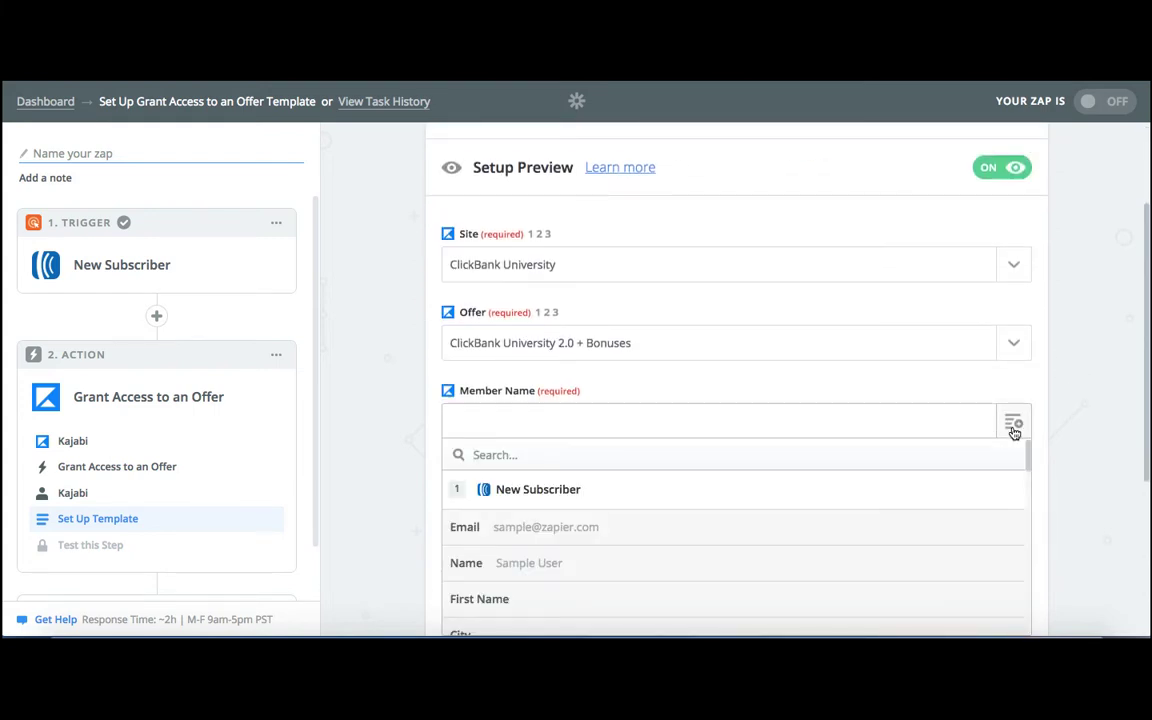
{"action": "scroll", "coordinate": [838, 408], "scroll_direction": "down", "scroll_amount": 2}
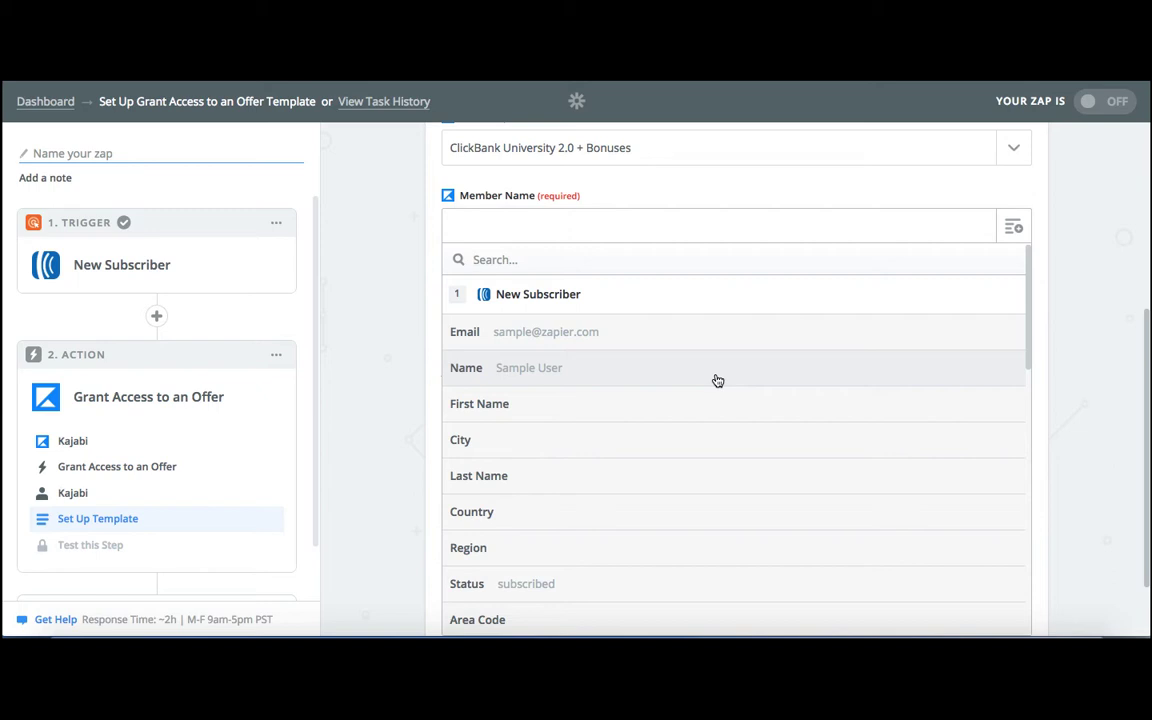
{"action": "left_click", "coordinate": [545, 369]}
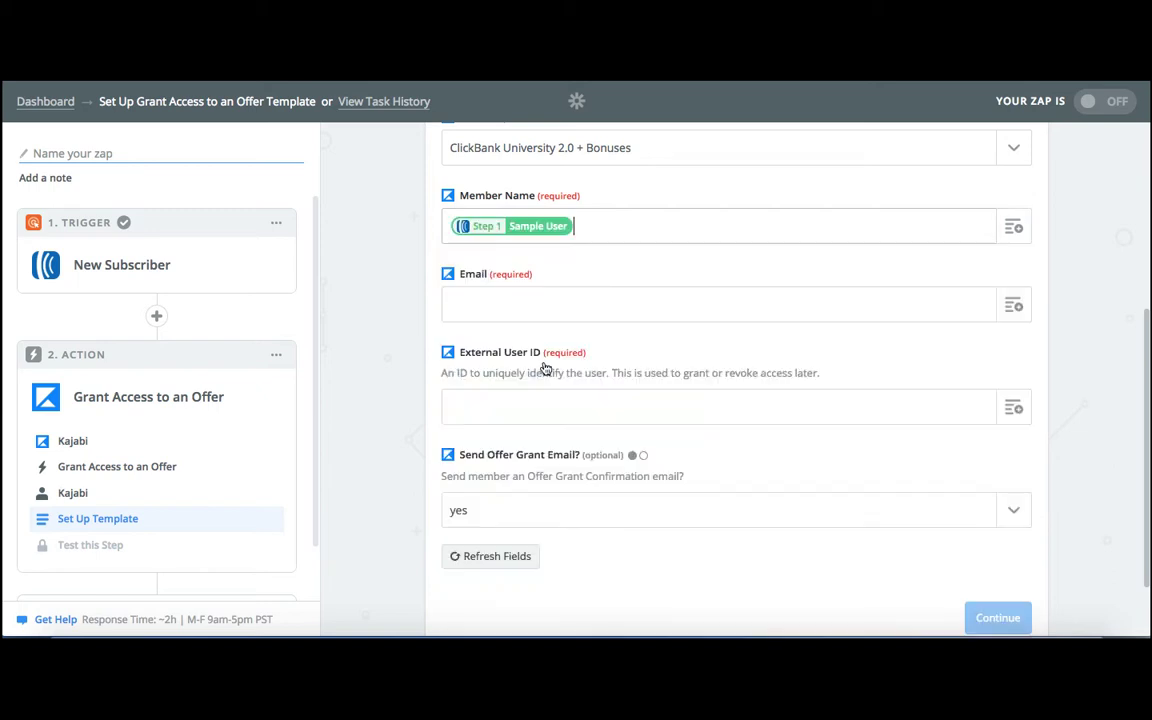
{"action": "left_click", "coordinate": [1014, 309]}
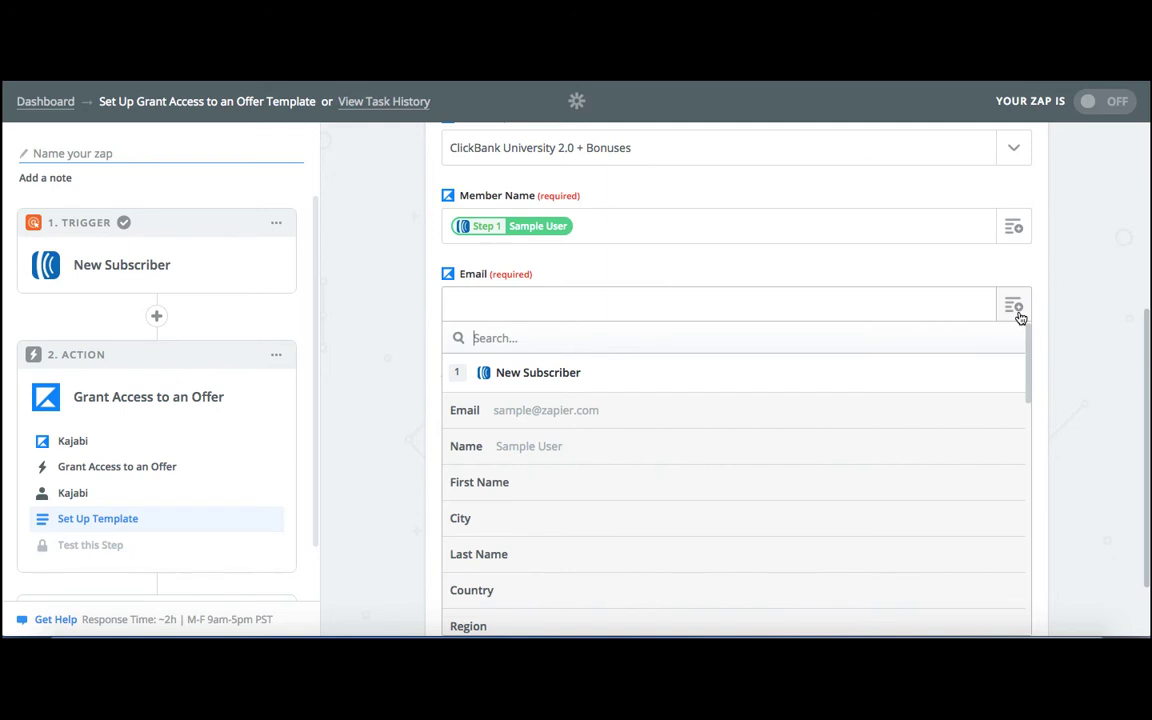
{"action": "left_click", "coordinate": [554, 412]}
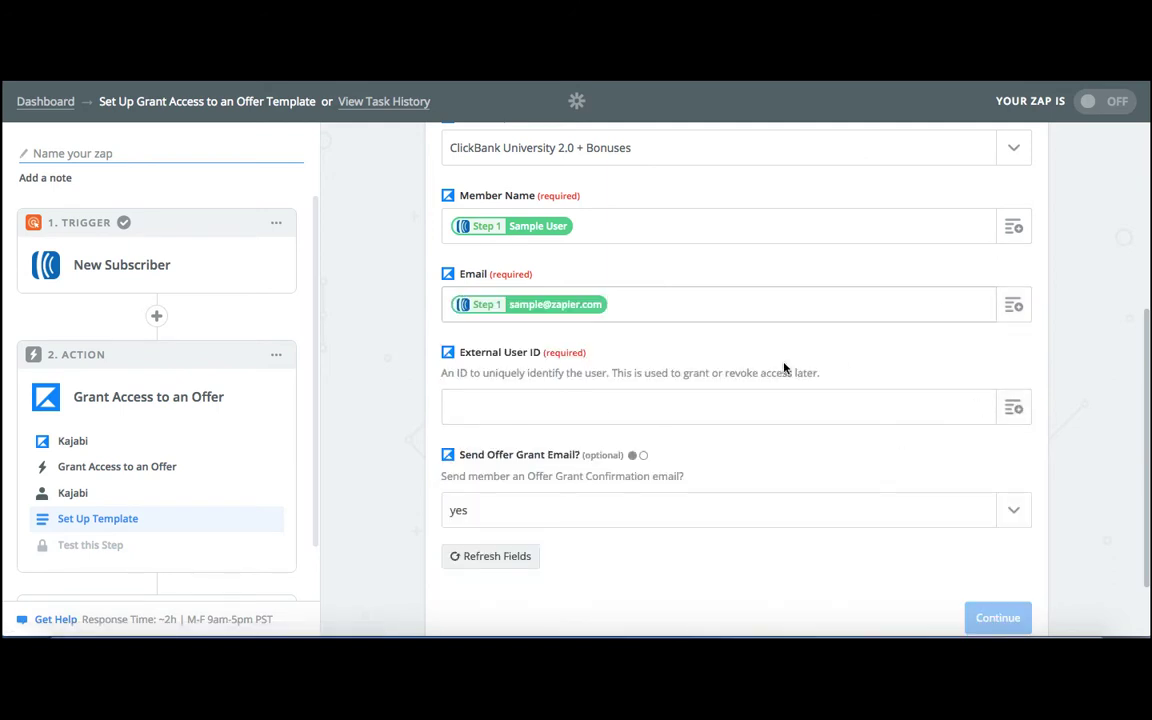
{"action": "left_click", "coordinate": [1012, 410]}
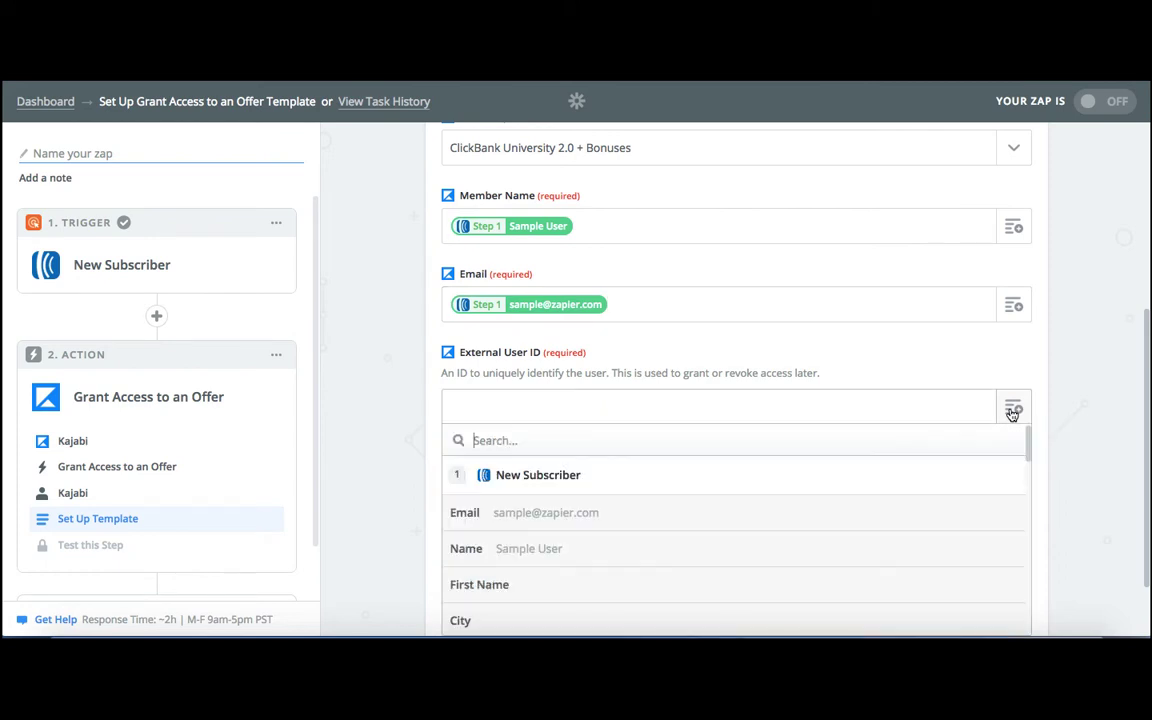
{"action": "left_click", "coordinate": [544, 525]}
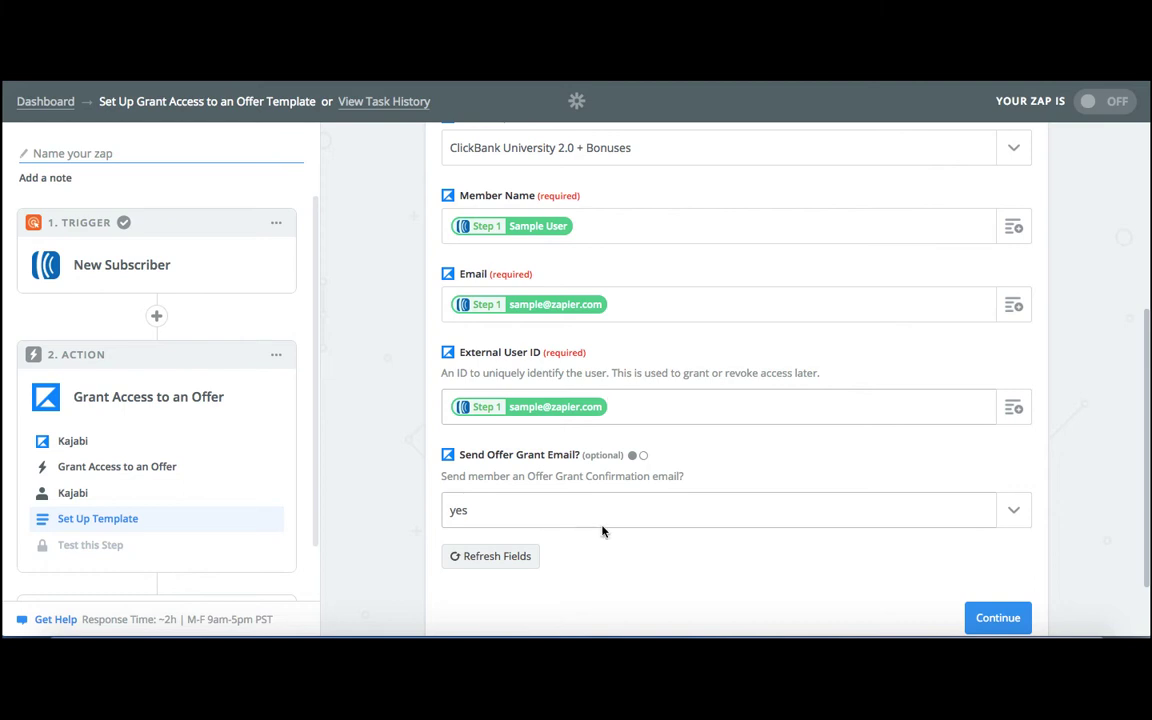
{"action": "left_click", "coordinate": [998, 617]}
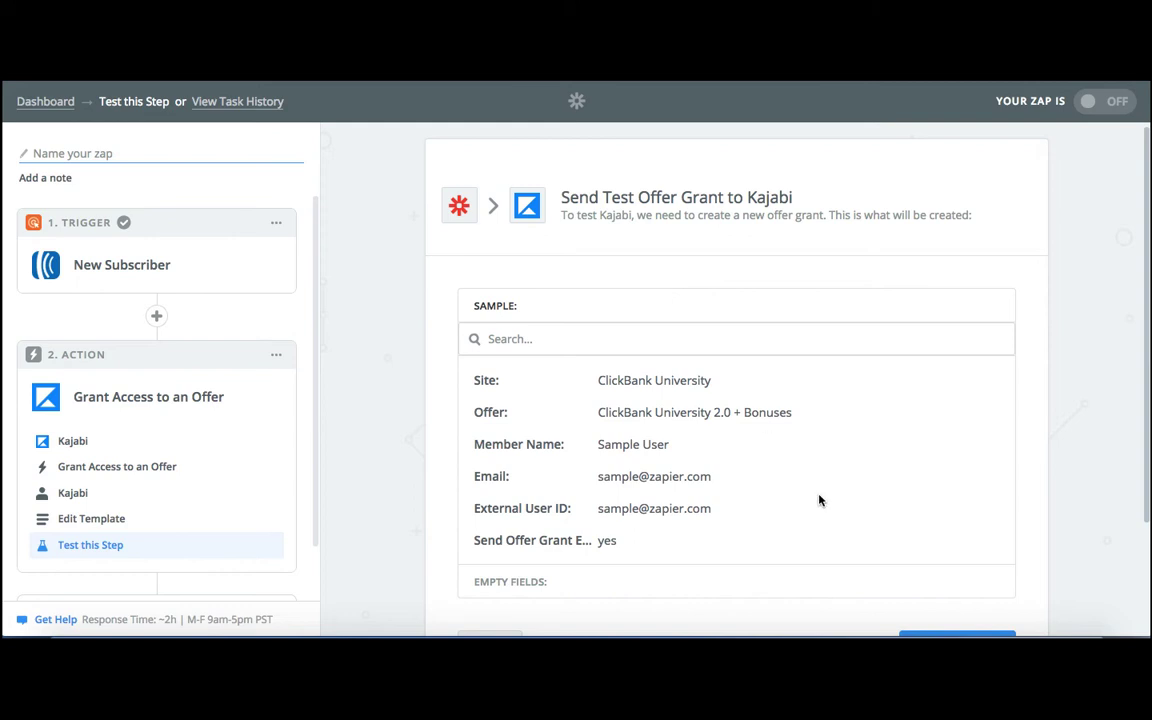
Review the sample offer grant data prepared for the Kajabi test.
{"action": "scroll", "coordinate": [818, 499], "scroll_direction": "down", "scroll_amount": 3}
{"action": "scroll", "coordinate": [810, 406], "scroll_direction": "up", "scroll_amount": 2}
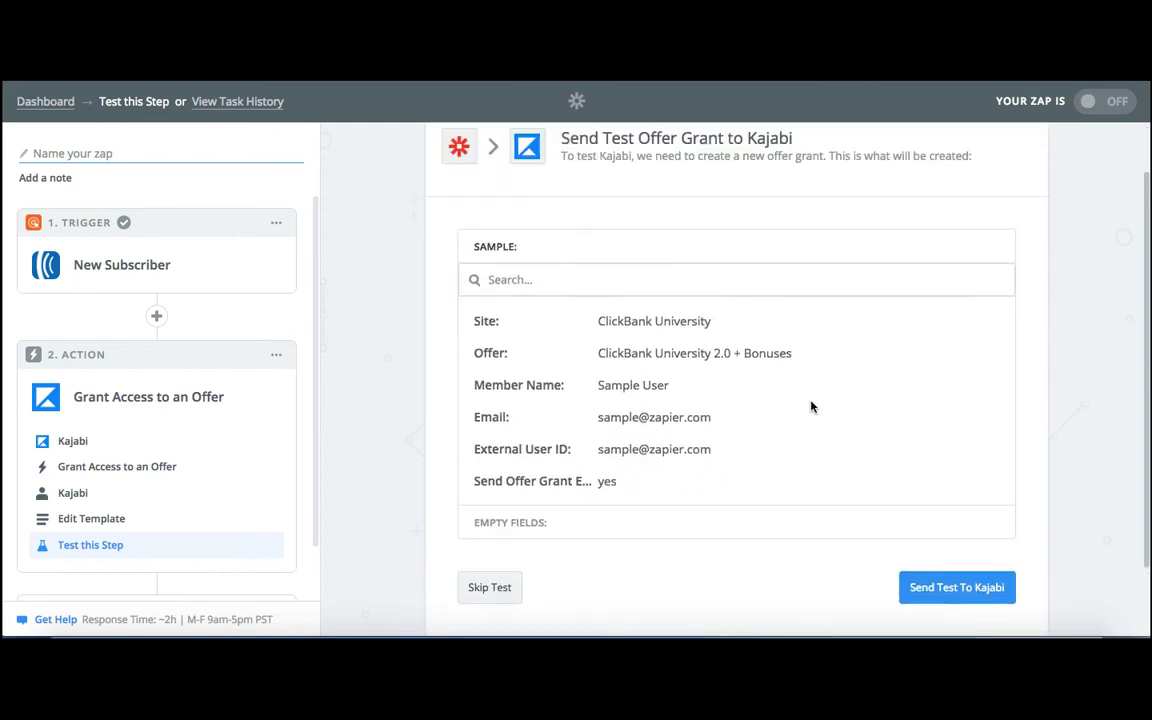
{"action": "scroll", "coordinate": [770, 420], "scroll_direction": "down", "scroll_amount": 2}
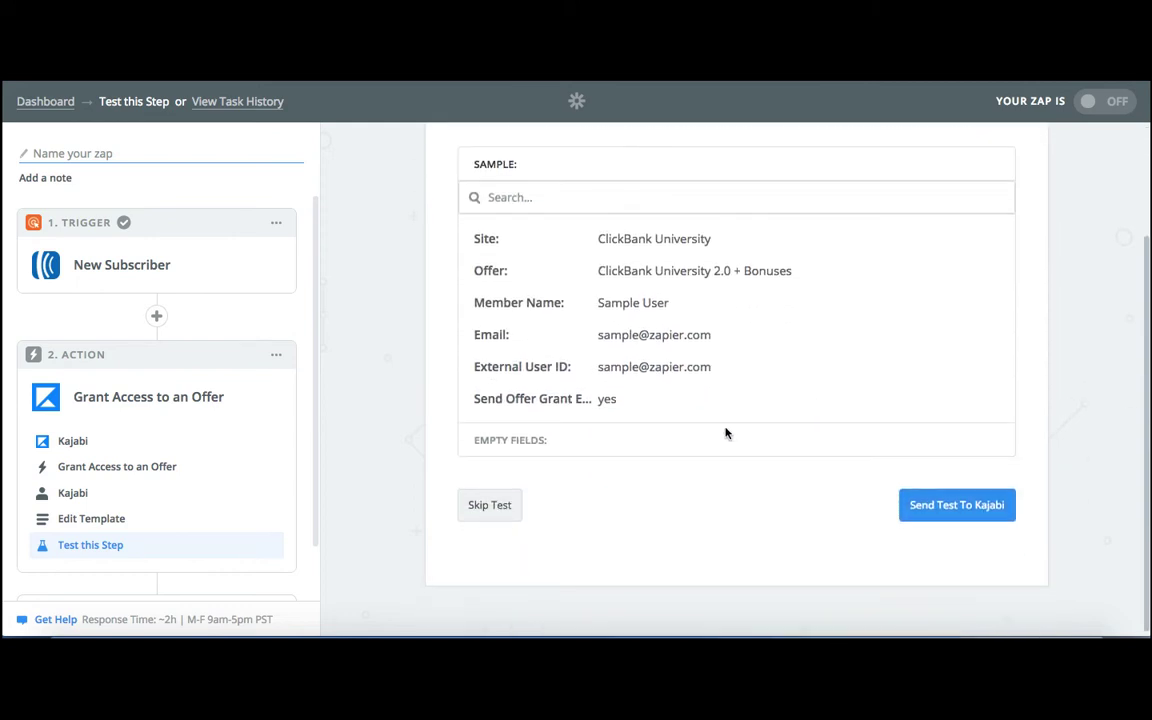
Skip the Kajabi test and finish setting up the Zap's action.
{"action": "left_click", "coordinate": [496, 505]}
{"action": "left_click", "coordinate": [987, 584]}
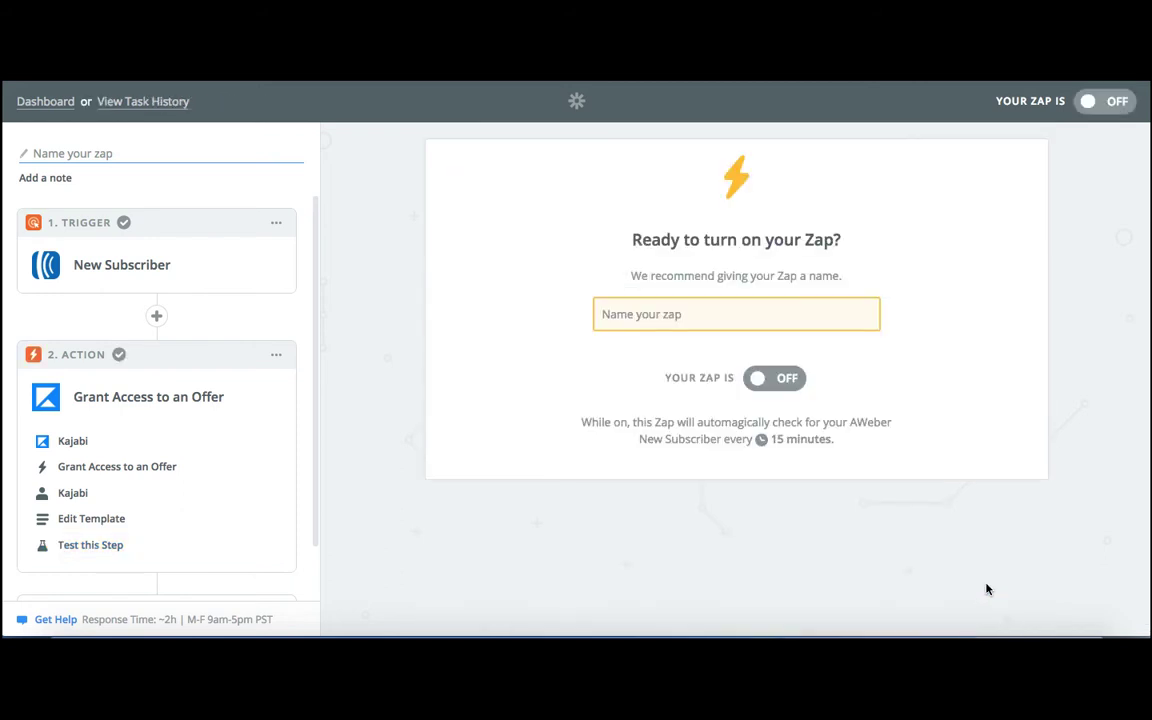
Name the Zap "Aweber to Kajabi" and turn it on.
{"action": "left_click", "coordinate": [778, 314]}
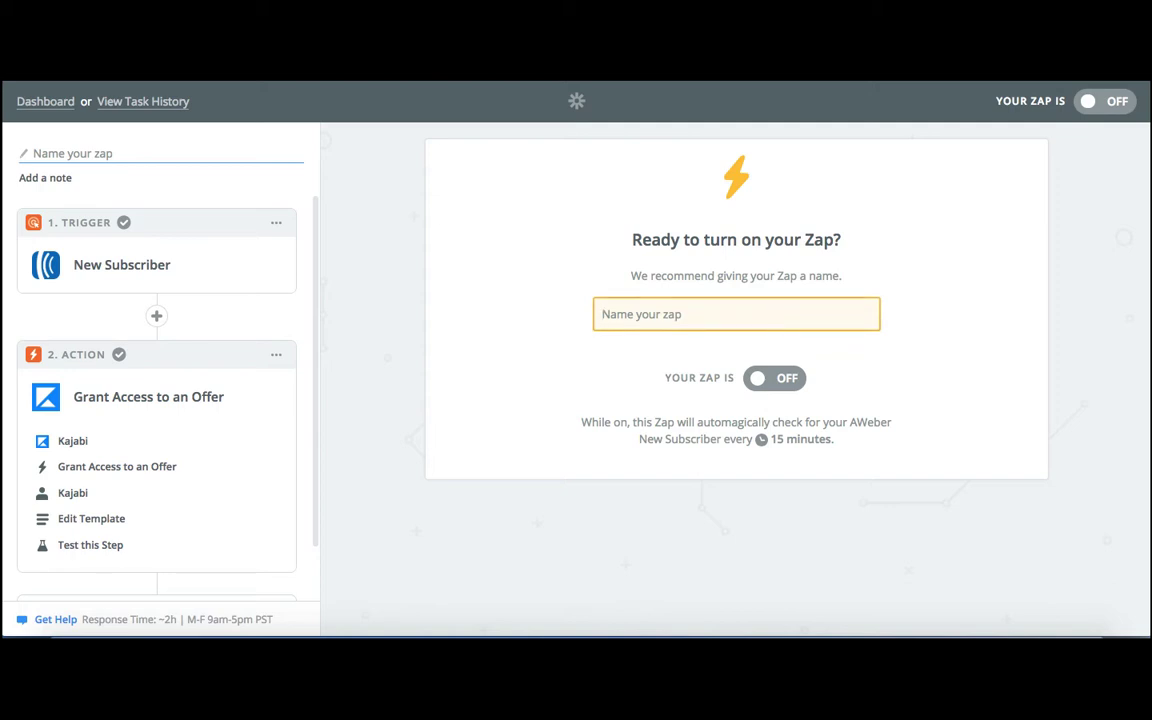
{"action": "type", "text": "Aweber"}
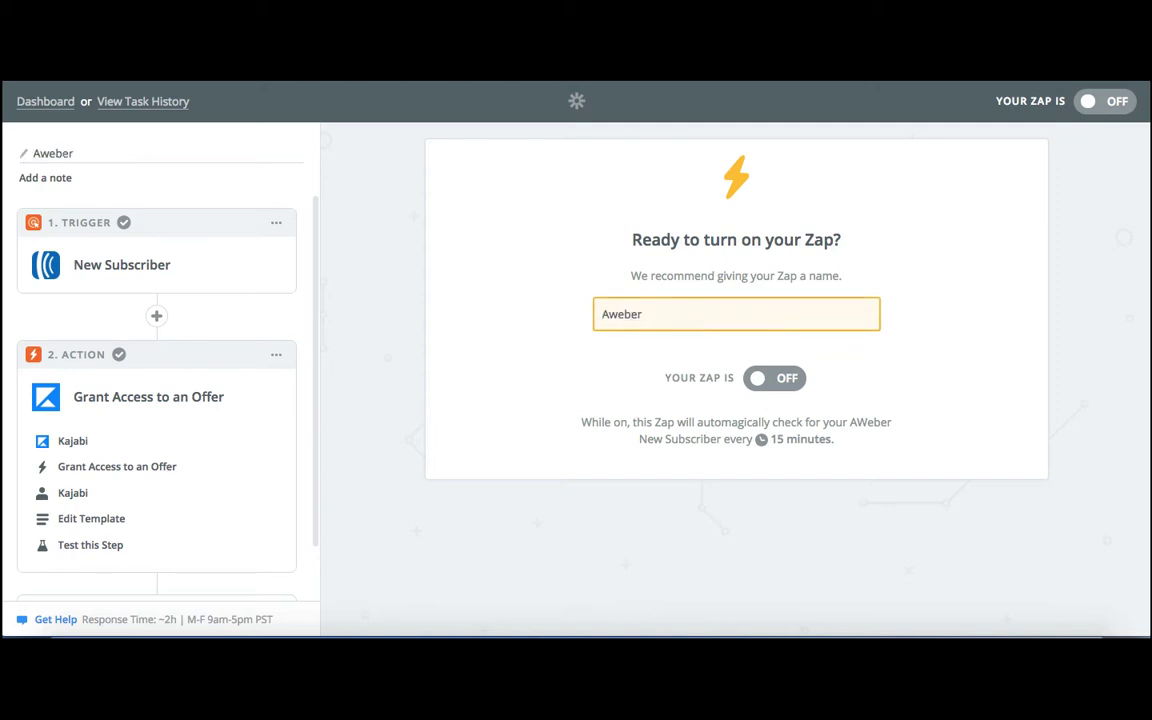
{"action": "type", "text": " to Kajabi"}
{"action": "left_click", "coordinate": [779, 384]}
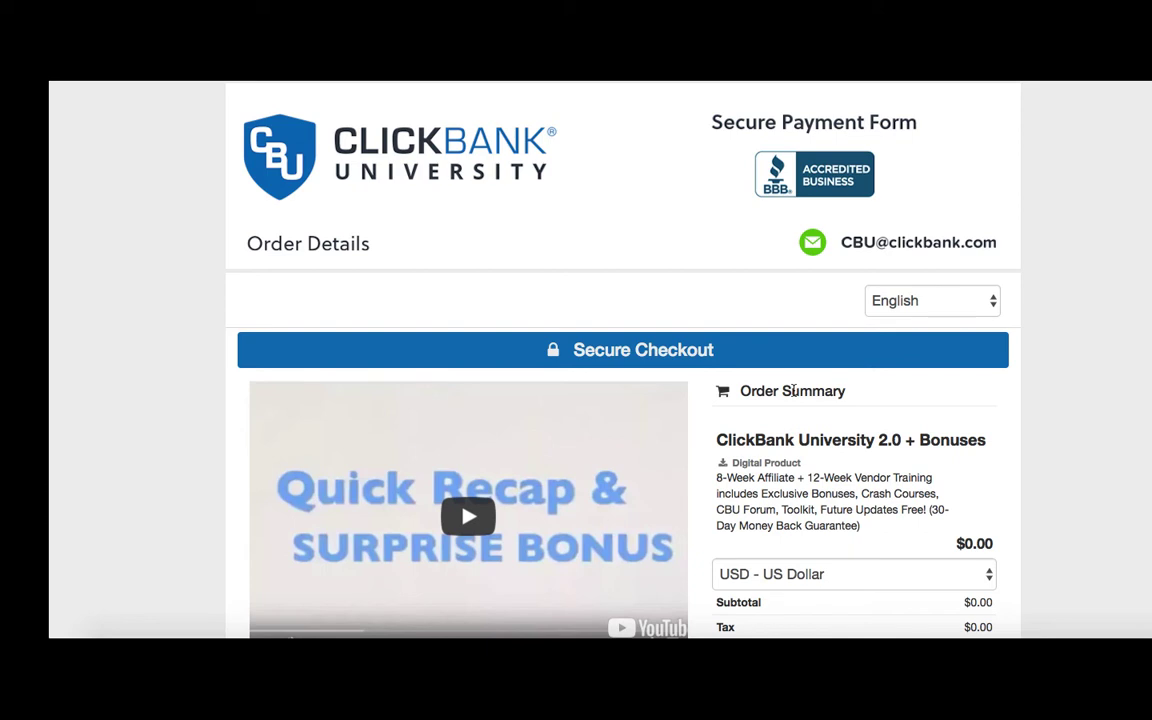
Agree to the payment terms, submit the ClickBank University 2.0 + Bonuses order, and dismiss the order confirmation.
{"action": "scroll", "coordinate": [792, 391], "scroll_direction": "down", "scroll_amount": 15}
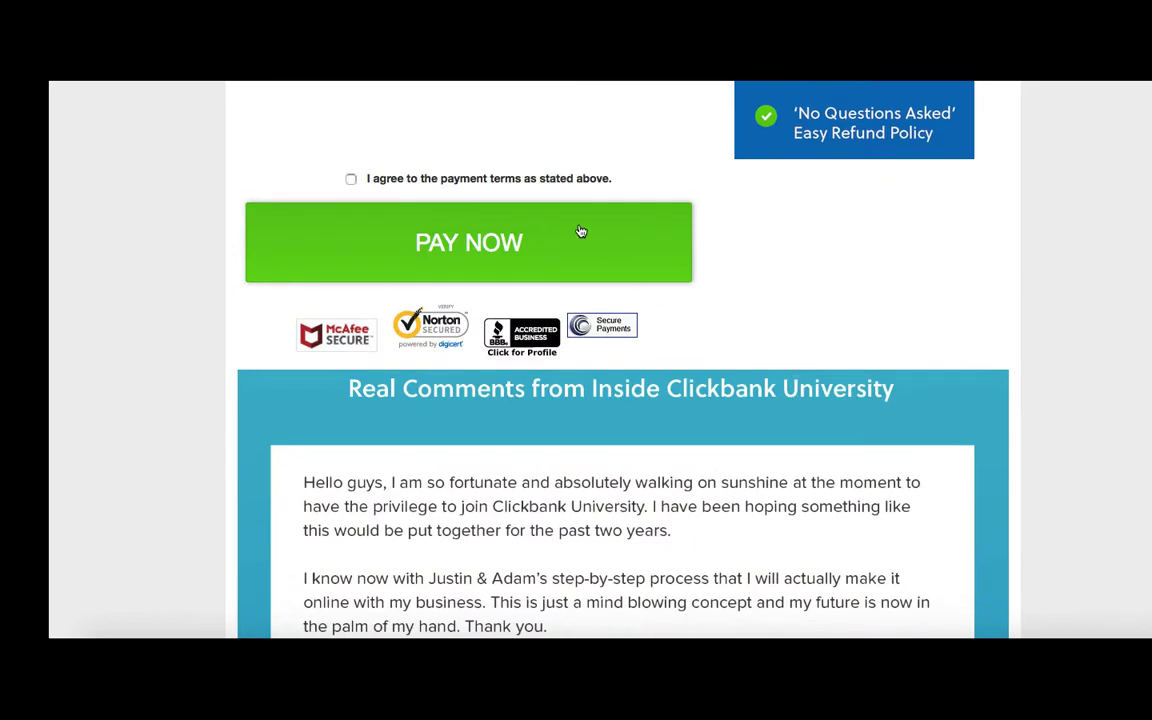
{"action": "left_click", "coordinate": [350, 180]}
{"action": "left_click", "coordinate": [417, 255]}
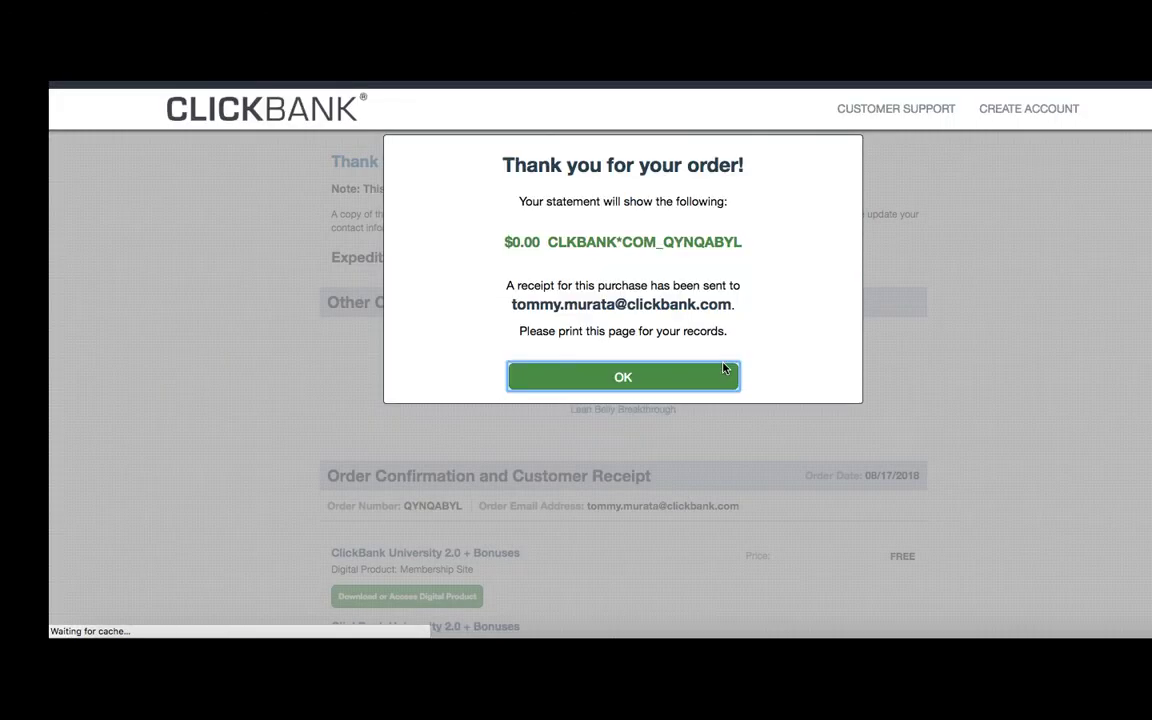
{"action": "left_click", "coordinate": [703, 378]}
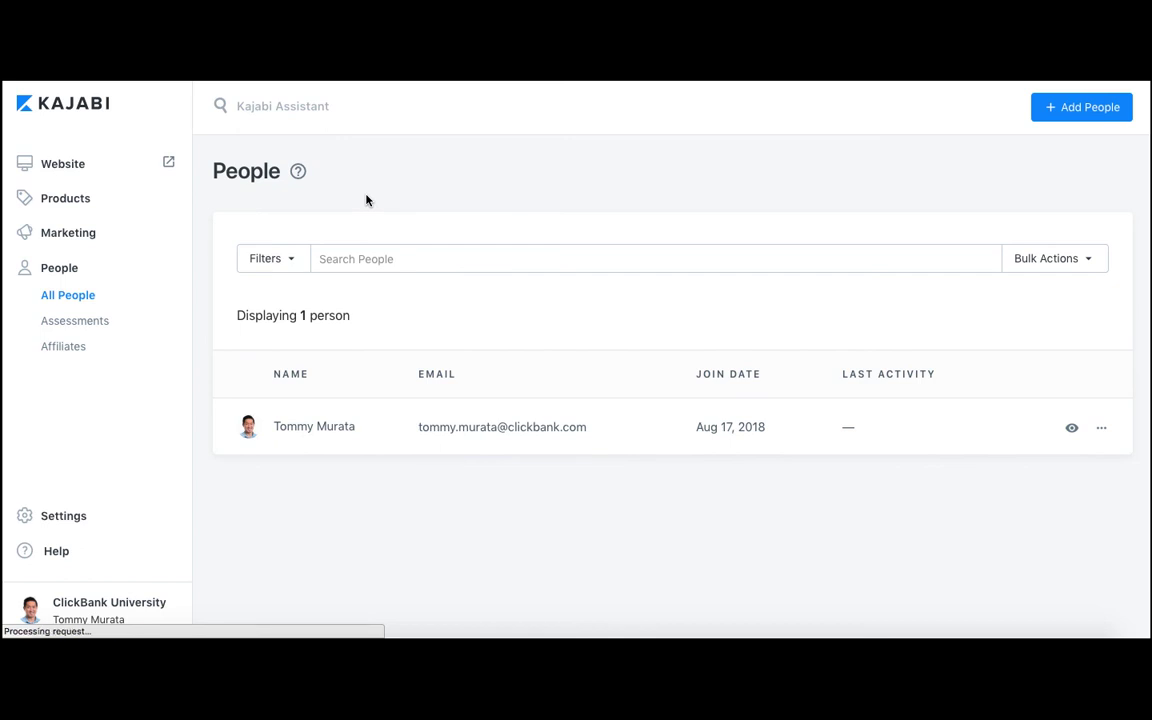
Check the member list in Kajabi, then switch to Microsoft Outlook and open the "Your New ClickBank University Account" email.
{"action": "left_click", "coordinate": [388, 426]}
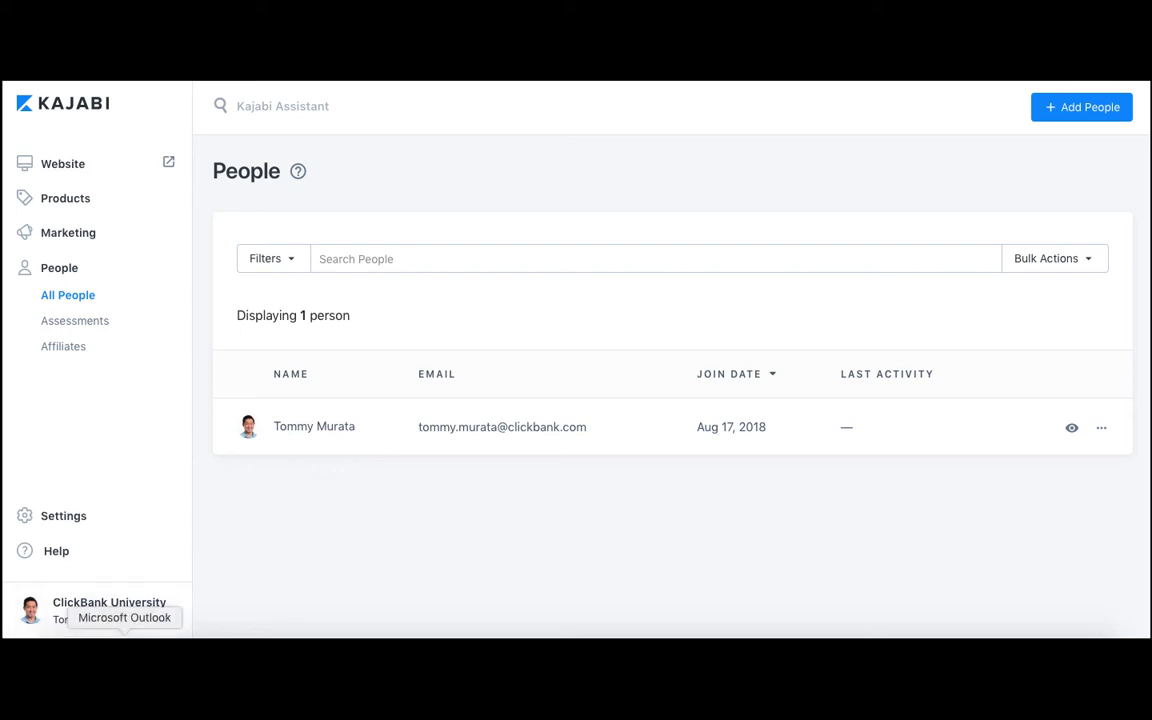
{"action": "left_click", "coordinate": [124, 636]}
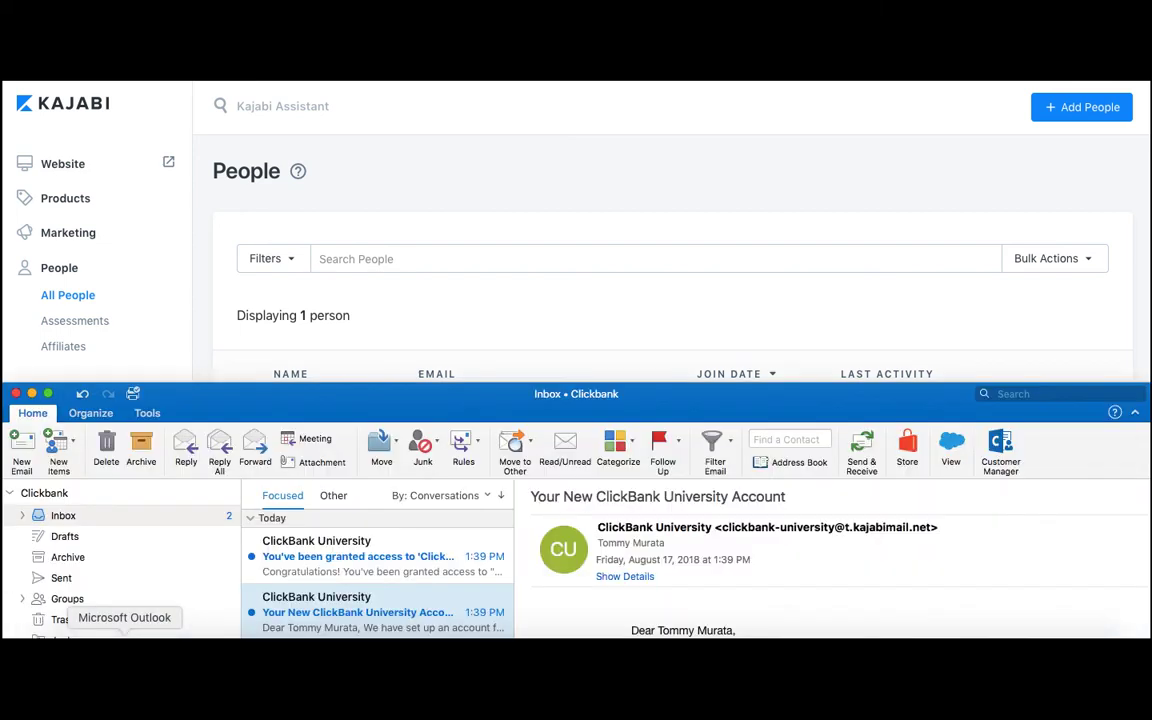
{"action": "double_click", "coordinate": [341, 605]}
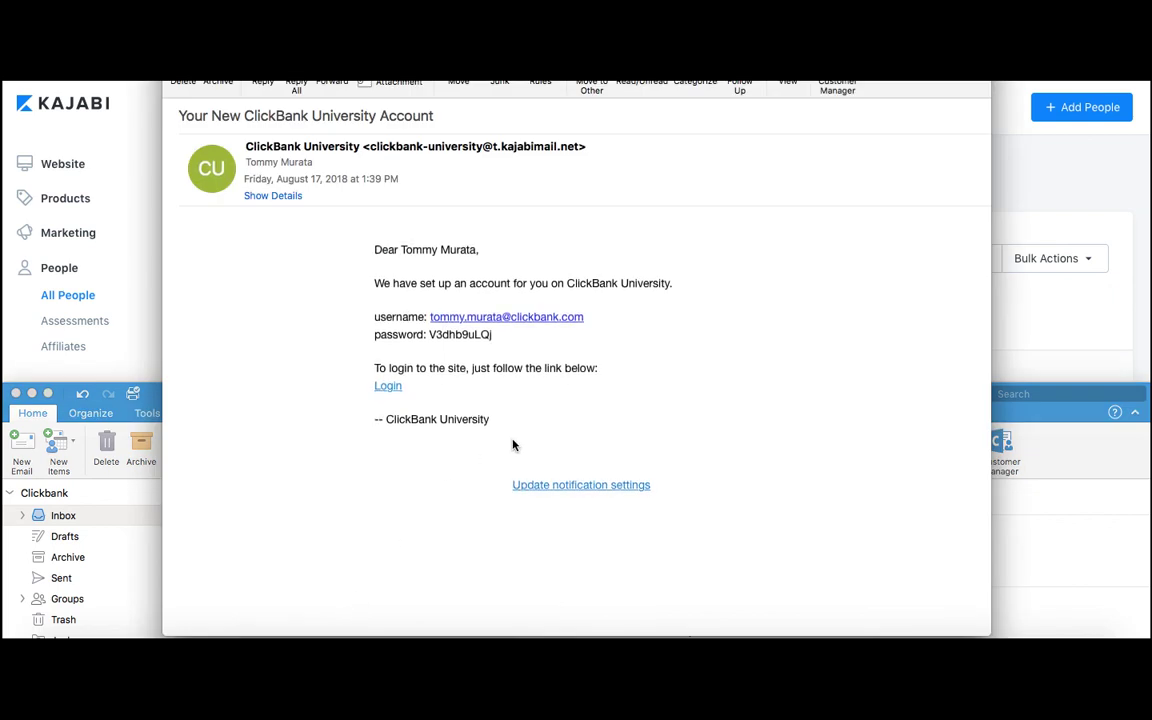